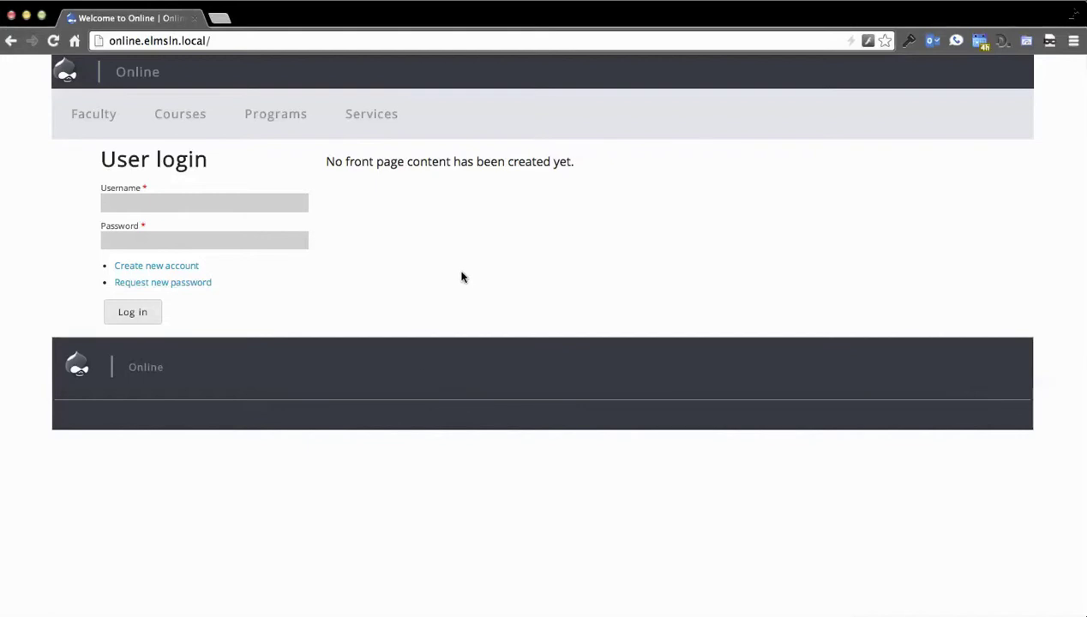
Step: Sign in to the Online site with the administrator username and password
left_click(283, 204)
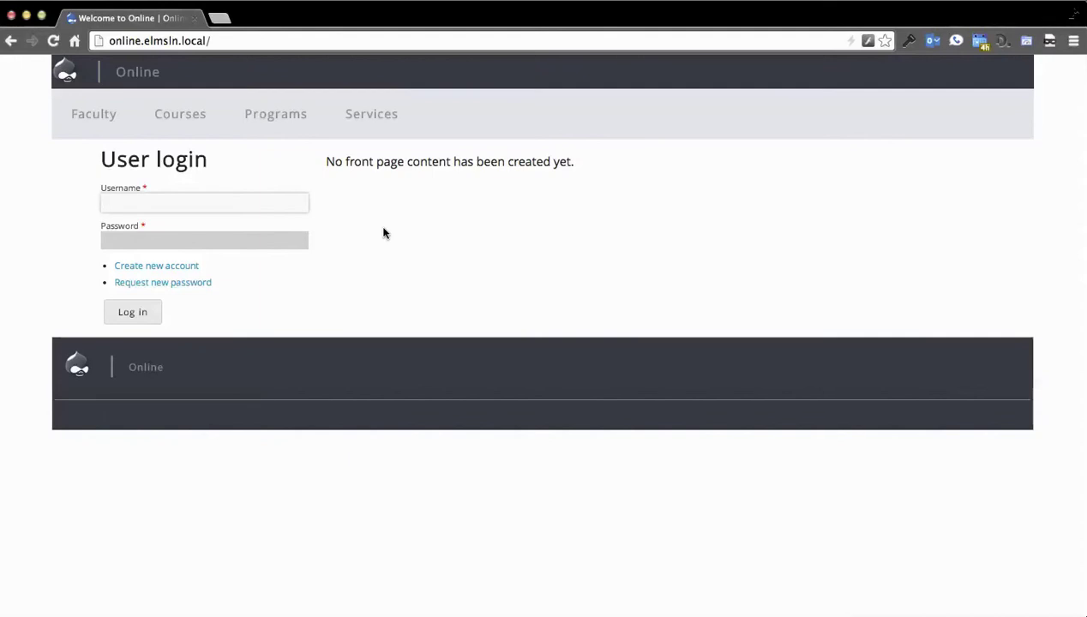
left_click(511, 226)
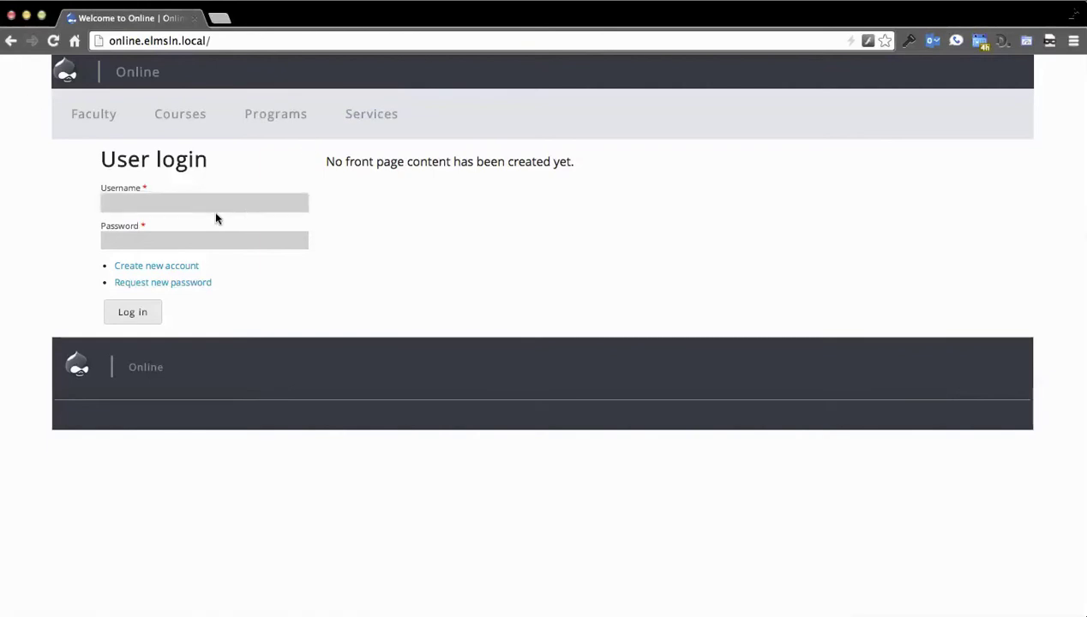
left_click(221, 205)
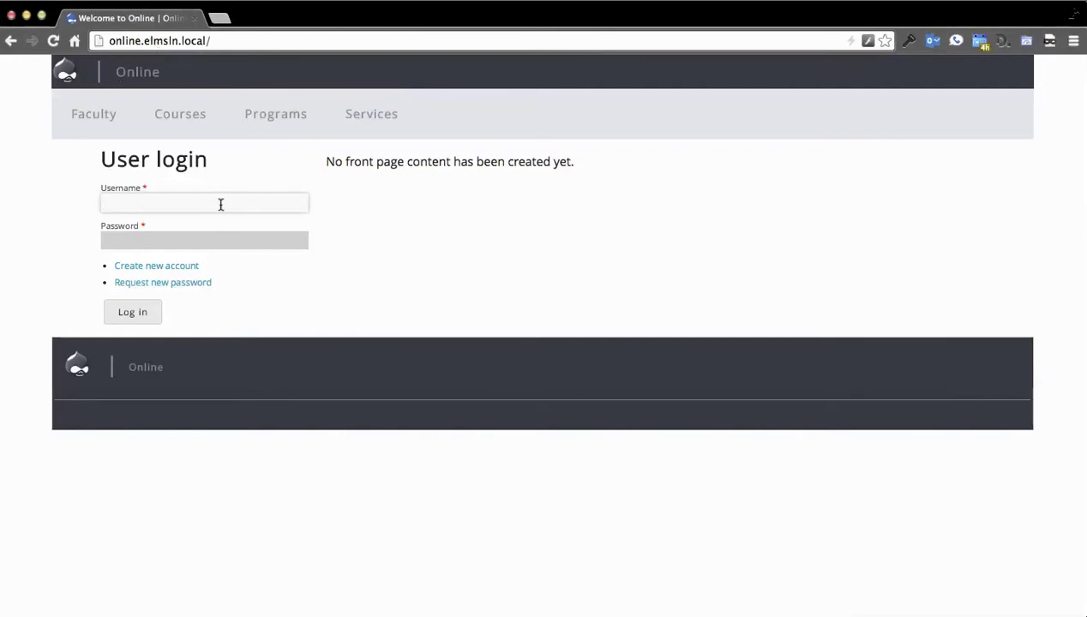
type("admin")
key("Tab")
type("a")
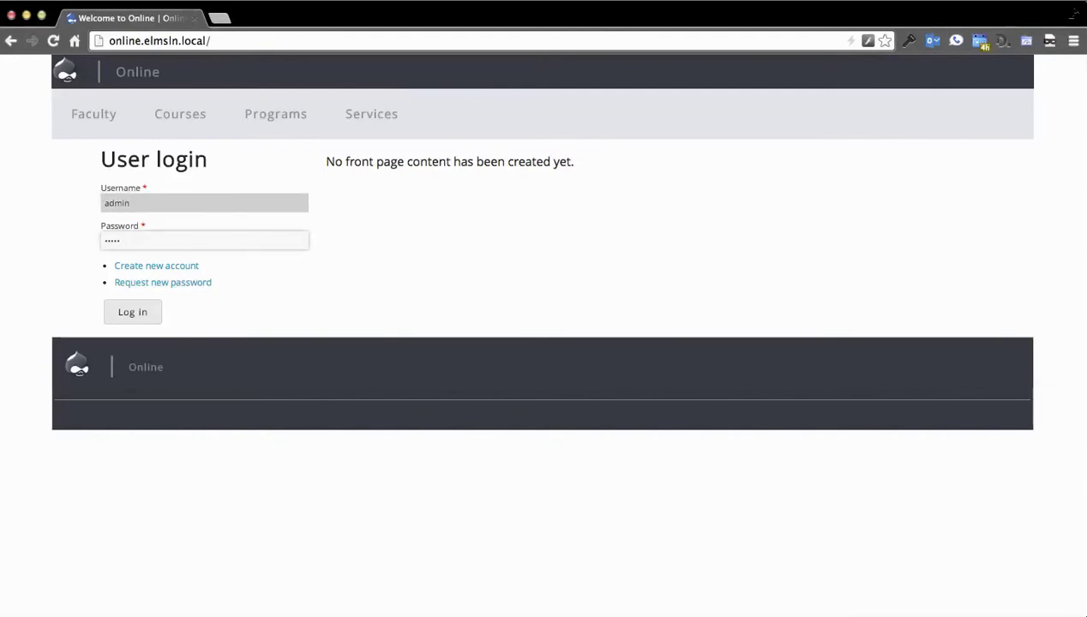
left_click(135, 314)
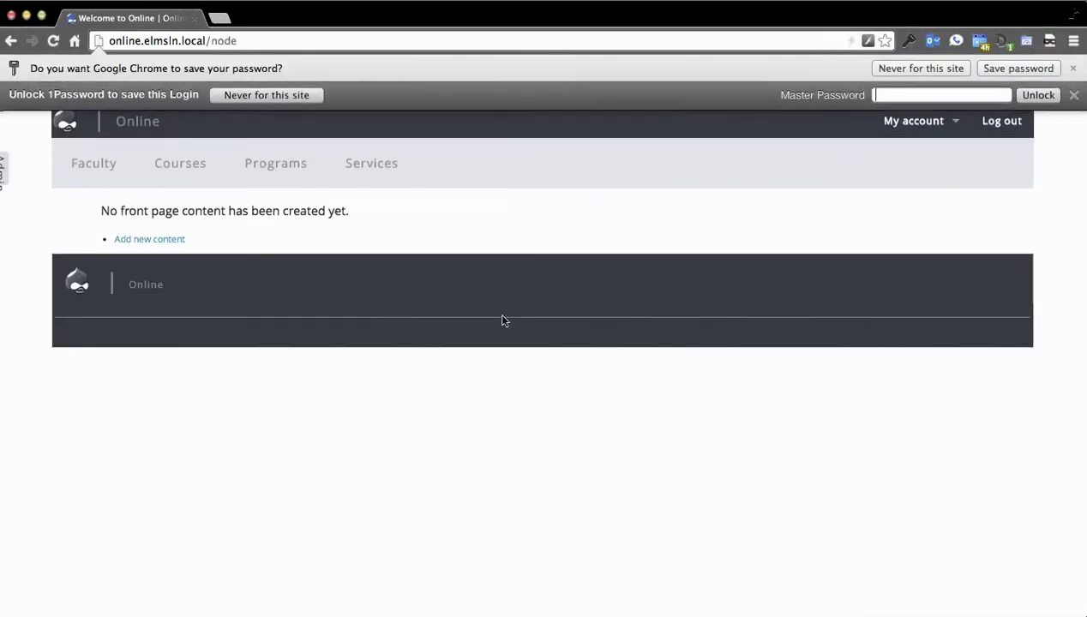
Step: Dismiss the save-password bar and open a faculty member's profile from the Faculty directory
left_click(1073, 68)
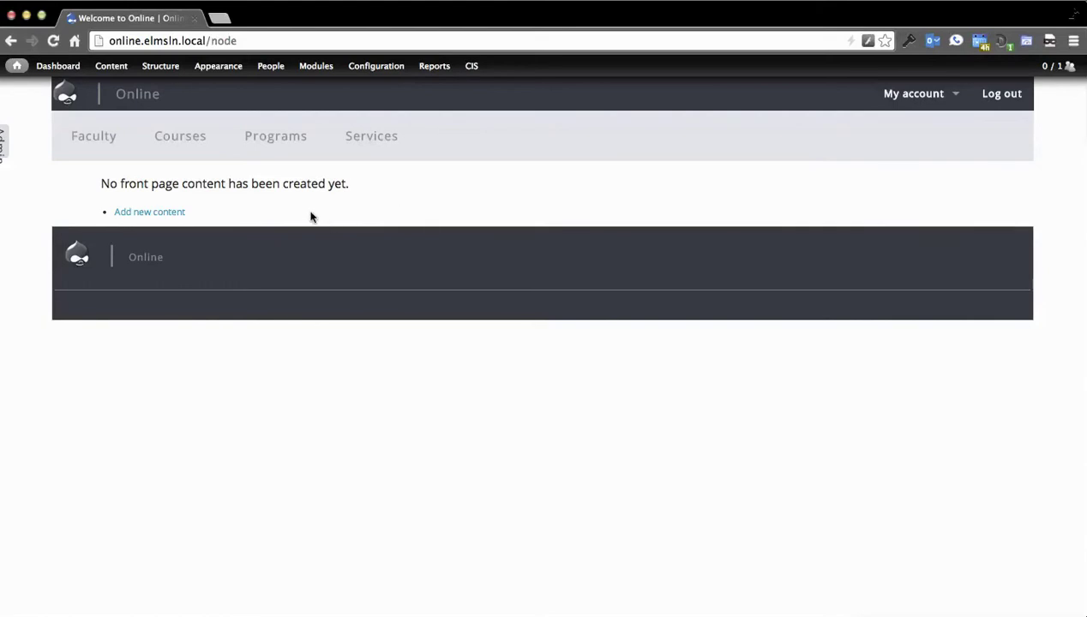
left_click(78, 144)
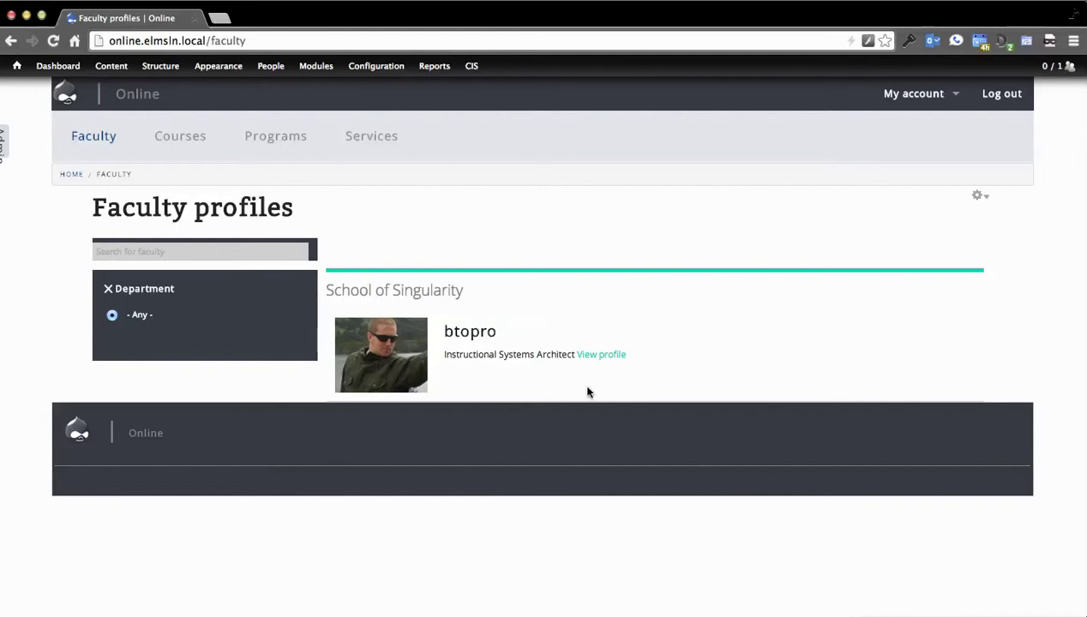
left_click(602, 354)
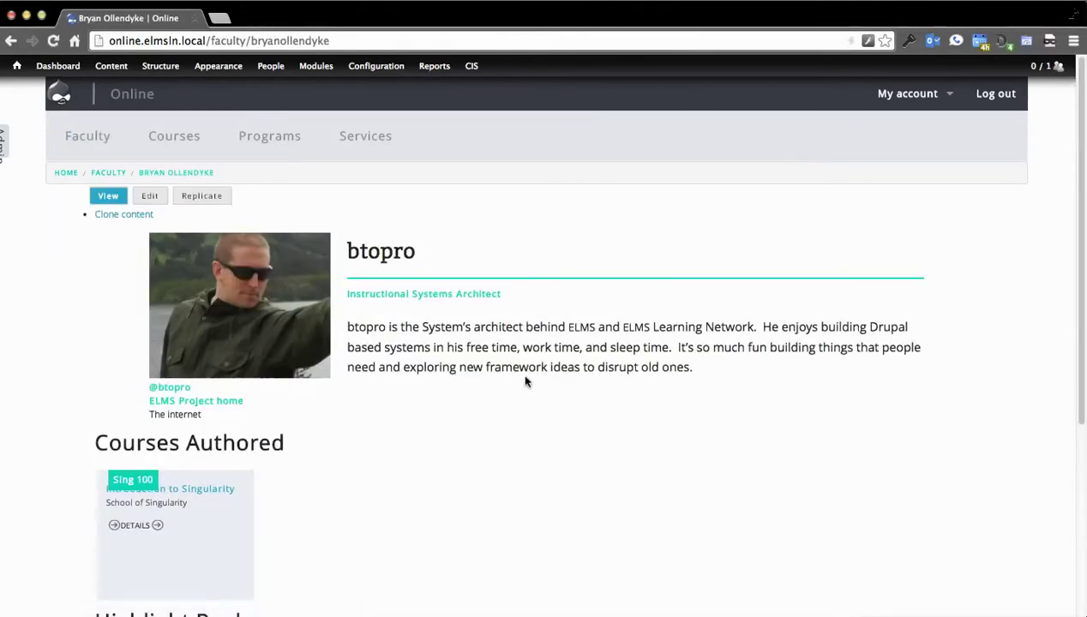
Step: Scroll through the profile to view the Sing 100 Courses Authored entry and Highlight Reel
scroll(746, 357, "down", 2)
scroll(746, 358, "down", 2)
scroll(398, 447, "up", 2)
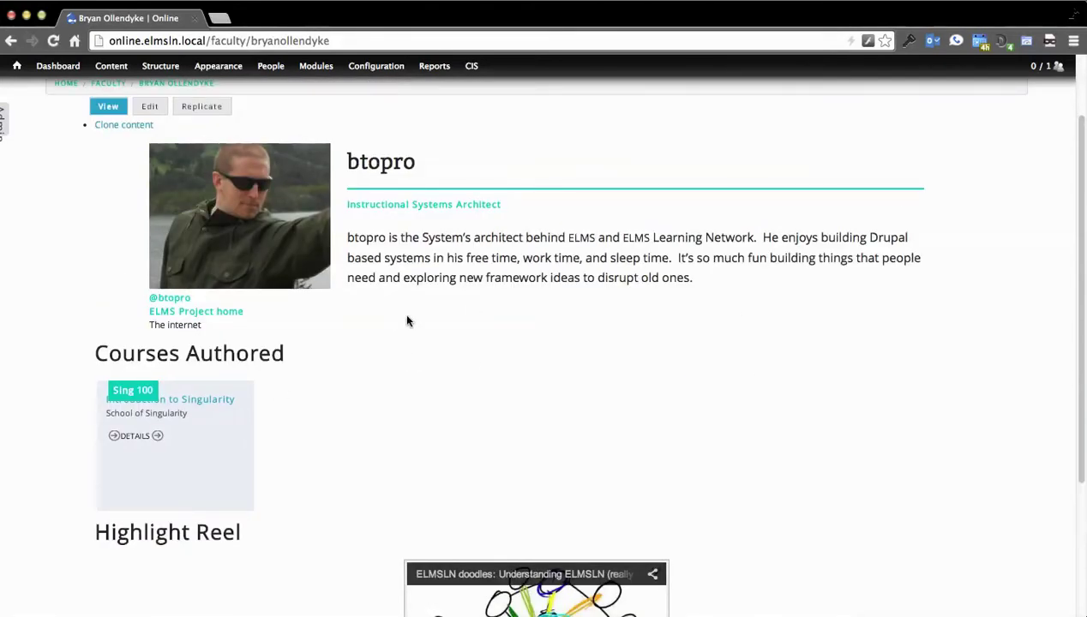
scroll(302, 313, "down", 3)
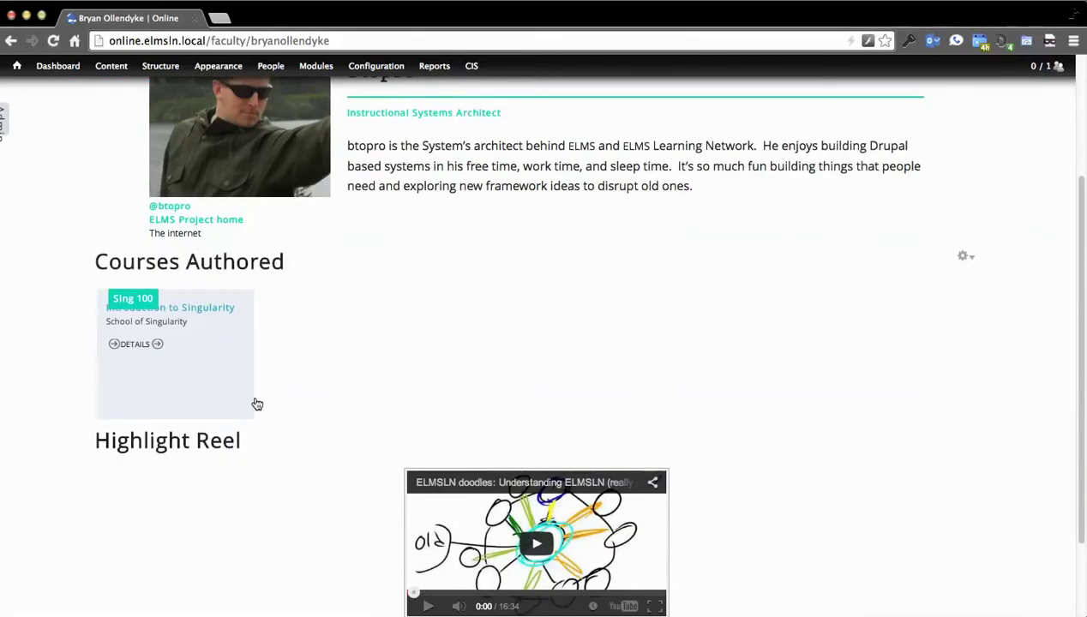
scroll(323, 346, "down", 3)
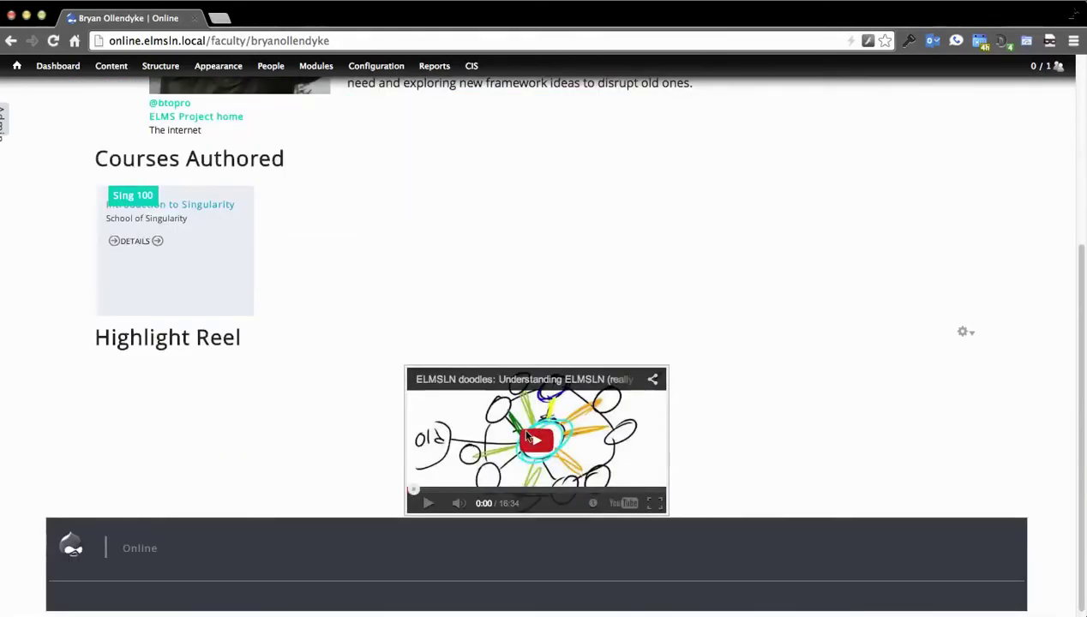
scroll(294, 369, "up", 2)
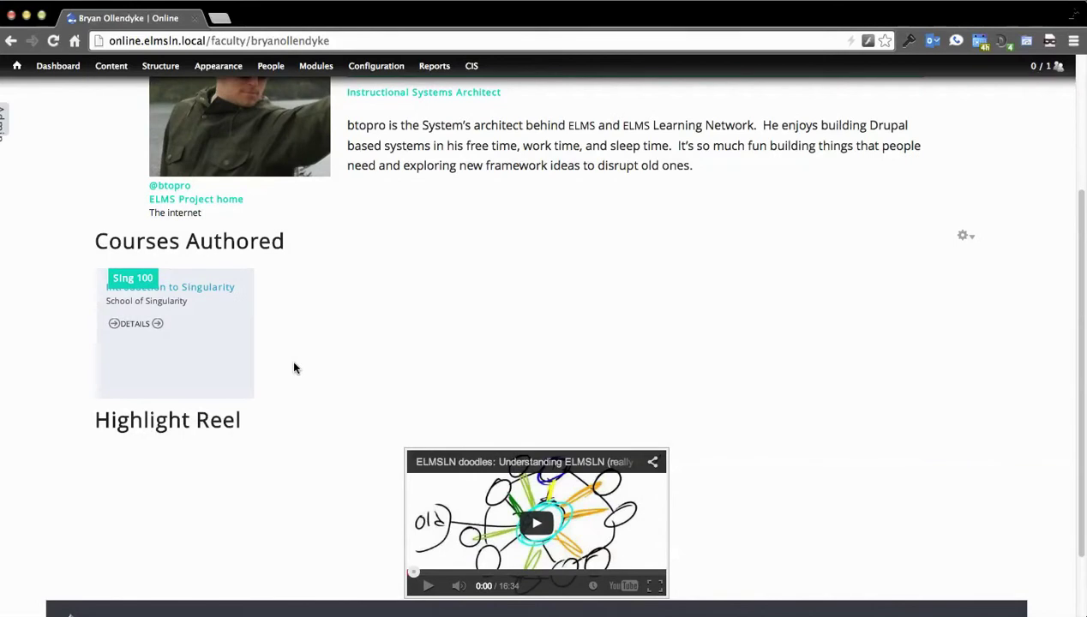
scroll(294, 367, "up", 2)
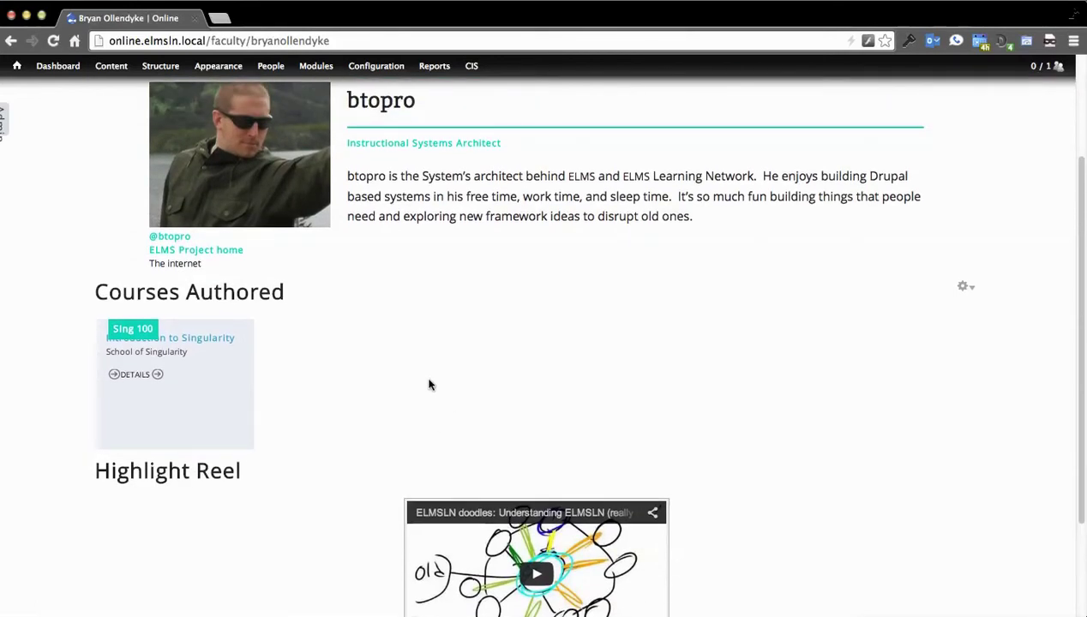
scroll(488, 403, "up", 4)
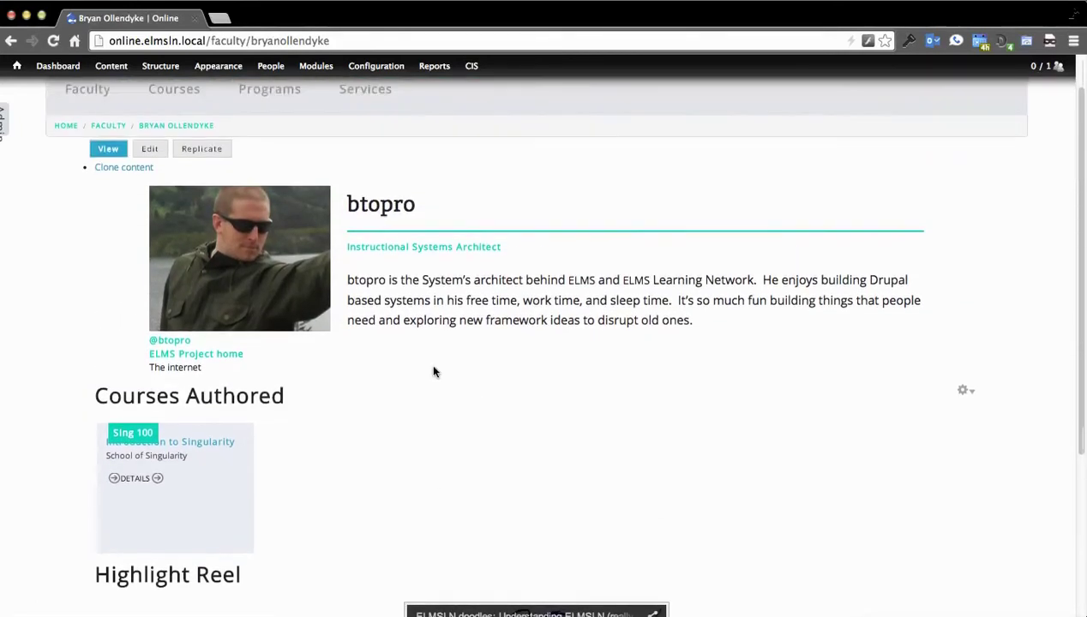
scroll(443, 365, "up", 1)
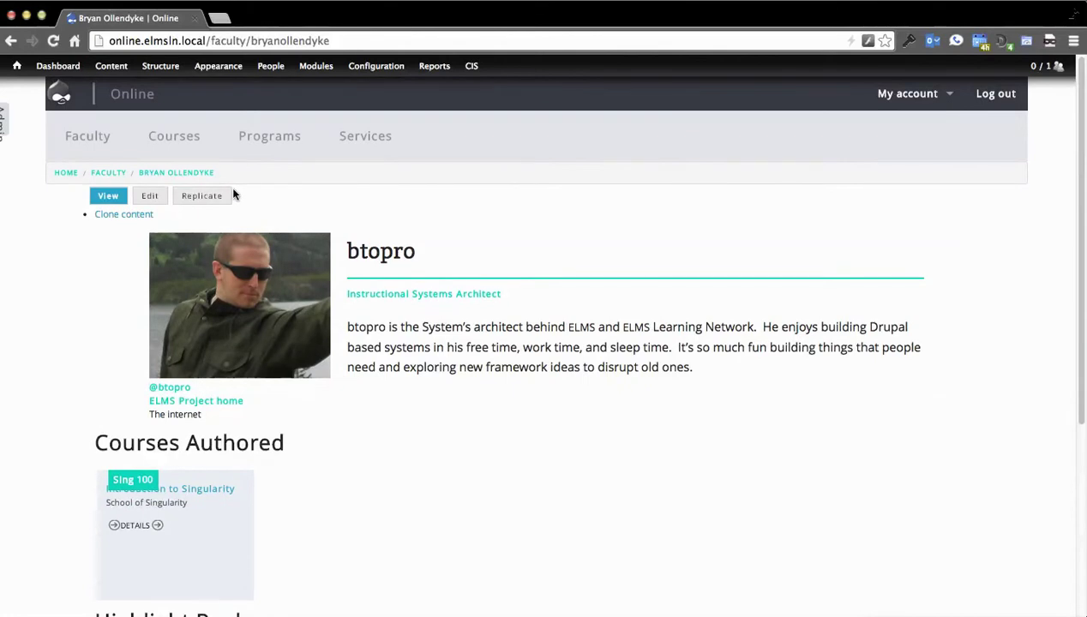
Step: In the course catalog, expand and collapse the Academic unit, Program and Course number filters
left_click(174, 139)
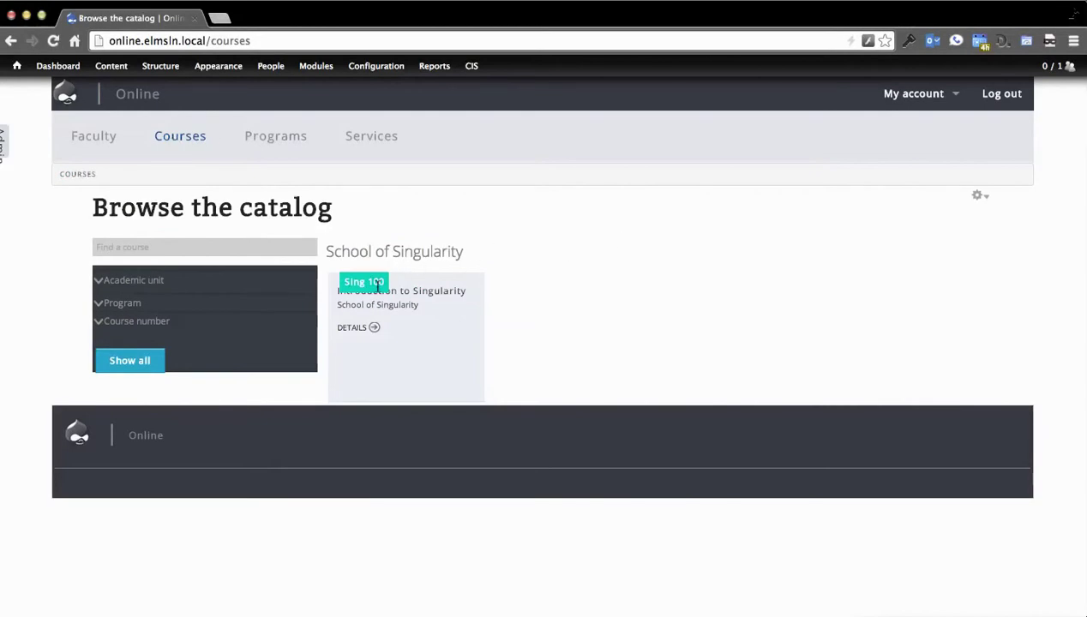
left_click(140, 285)
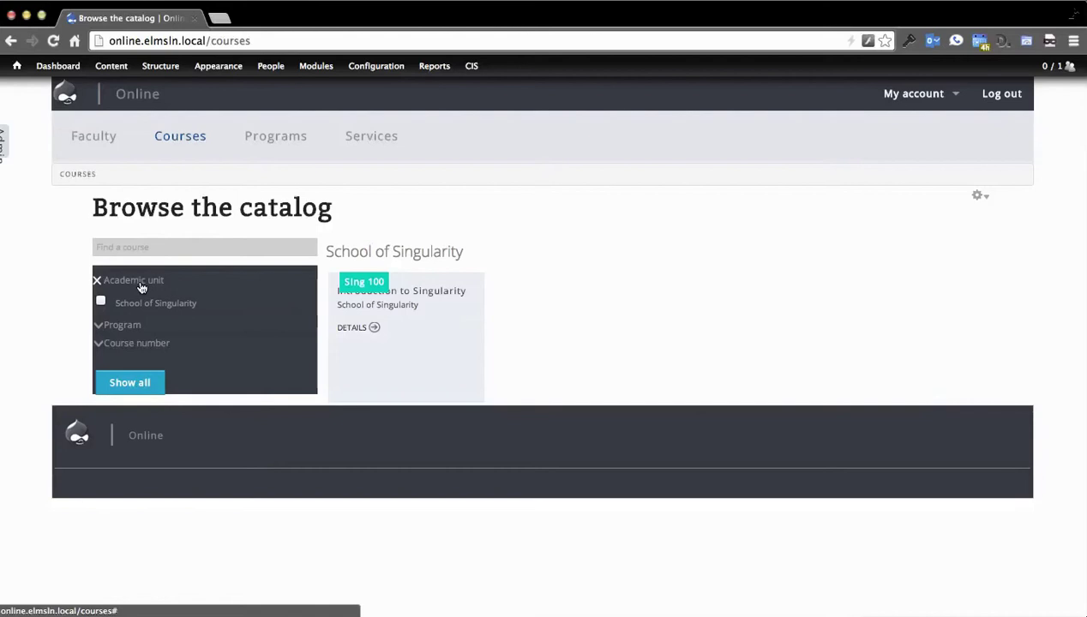
left_click(140, 286)
left_click(126, 306)
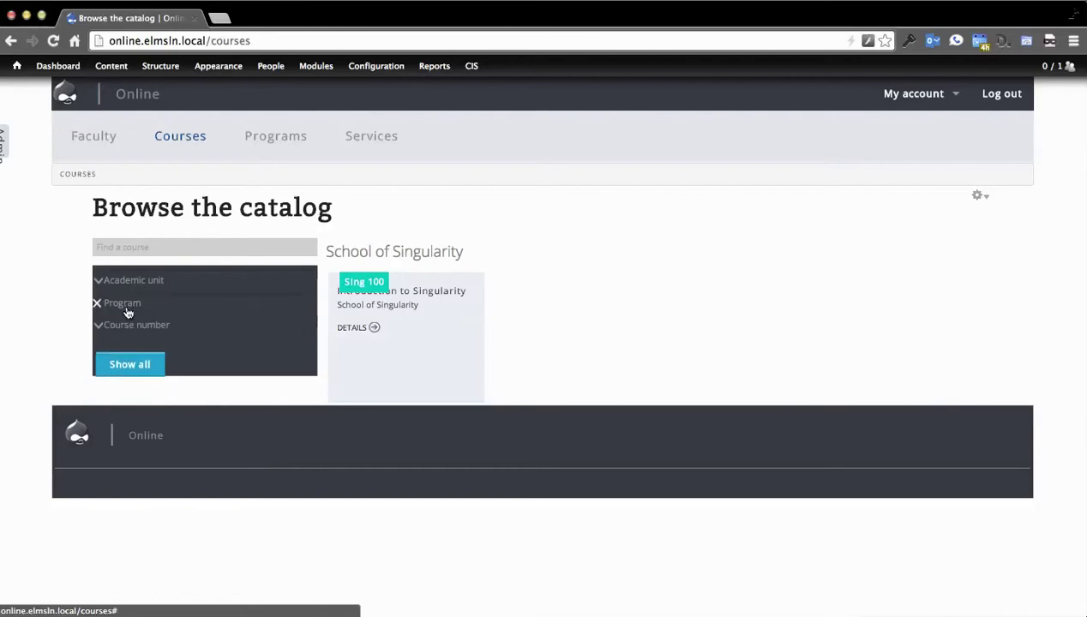
left_click(134, 324)
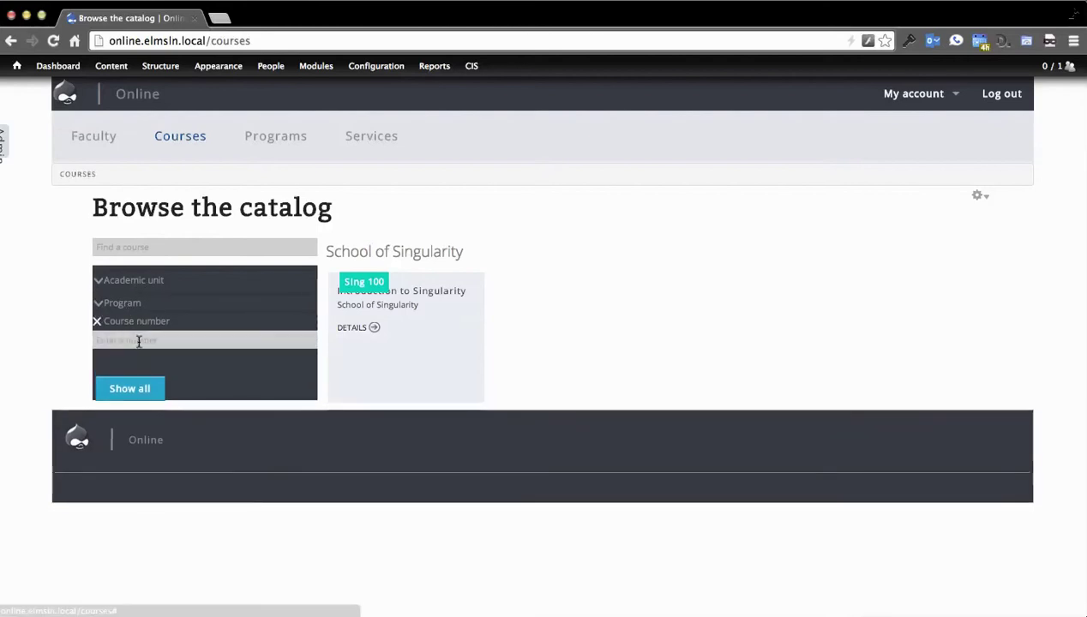
left_click(158, 324)
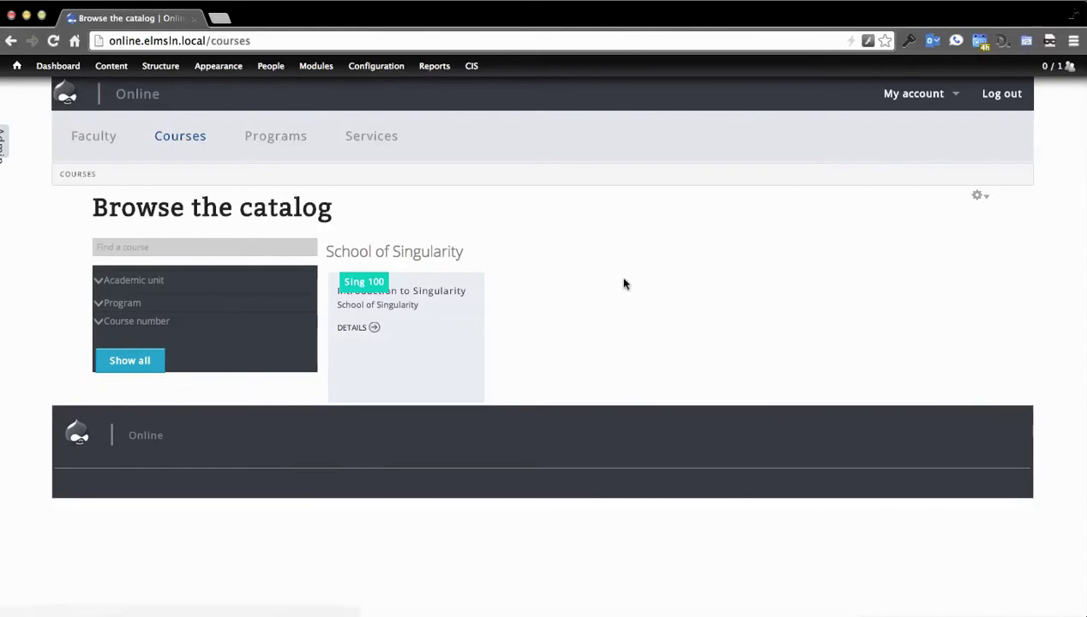
Step: Visit the Programs and Services pages, then open the Sing 100 course details from Courses
left_click(275, 133)
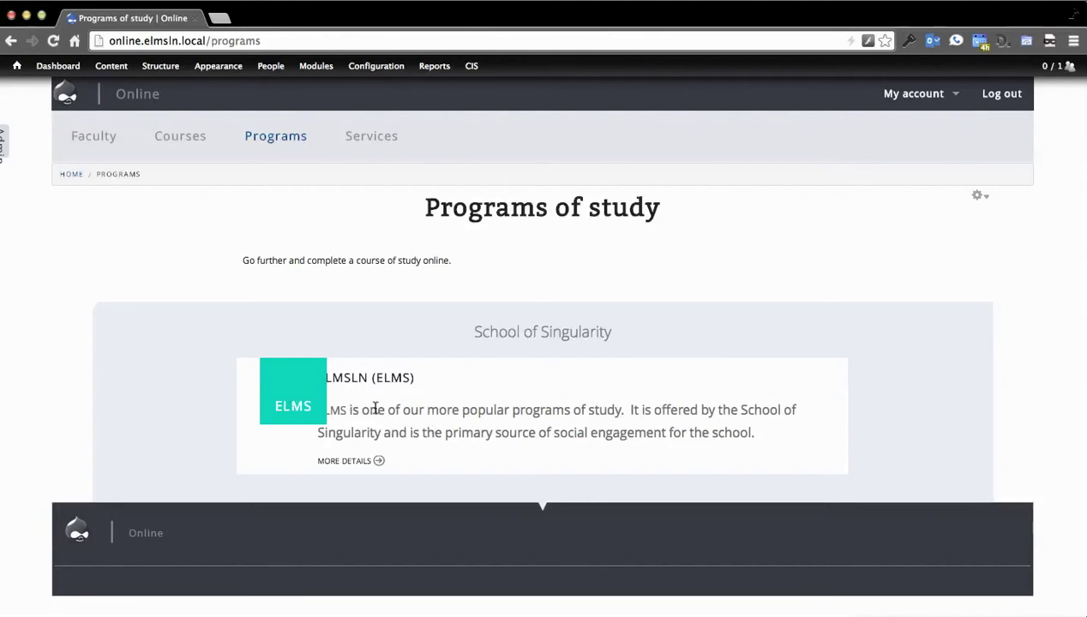
left_click(375, 141)
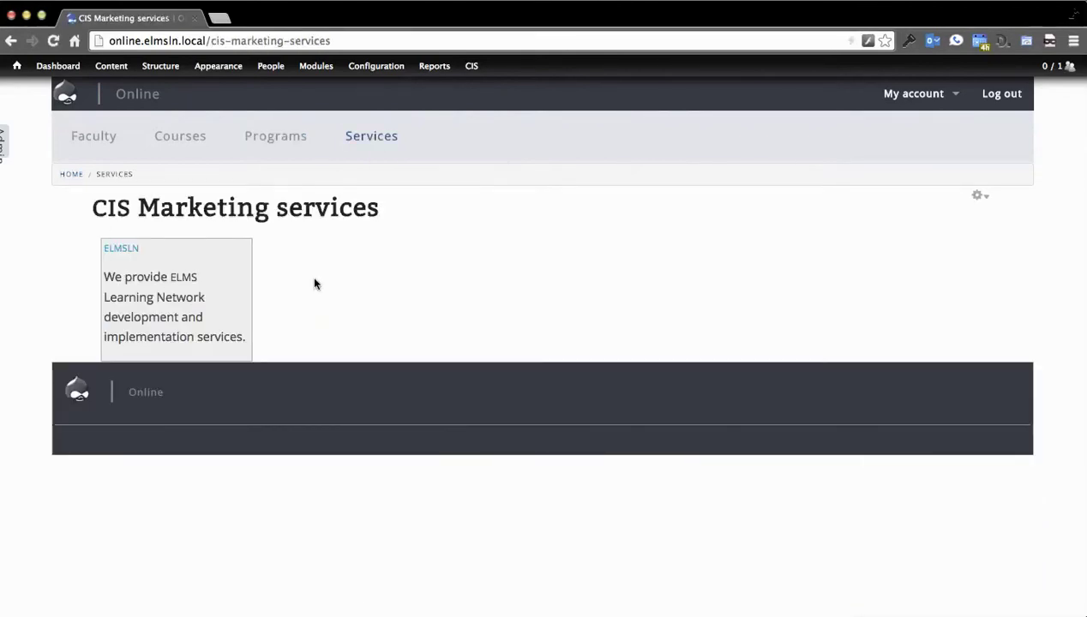
left_click(170, 134)
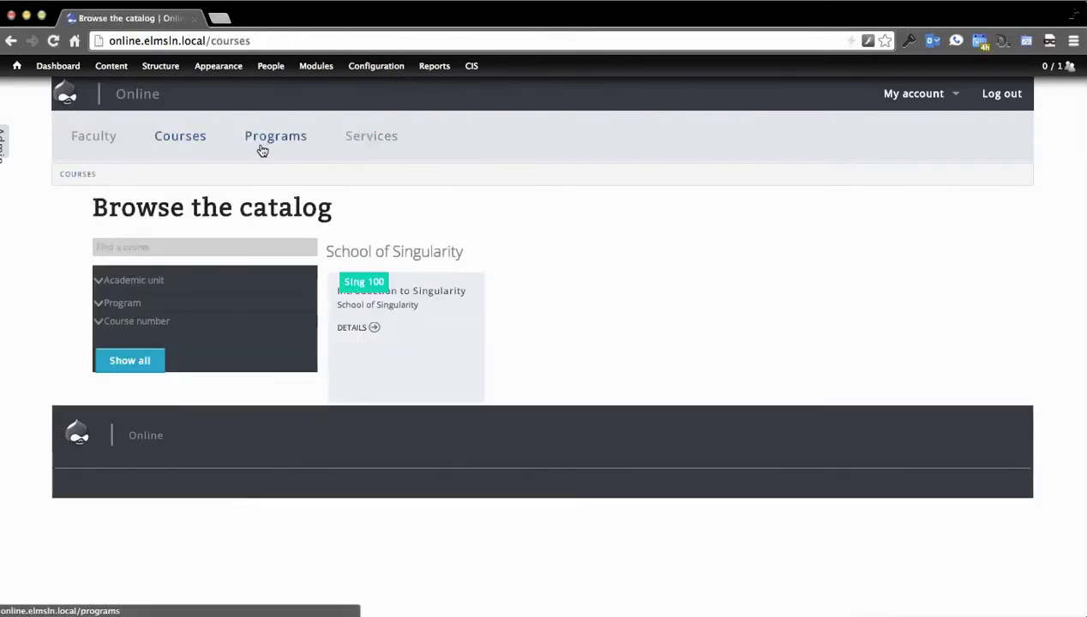
left_click(372, 335)
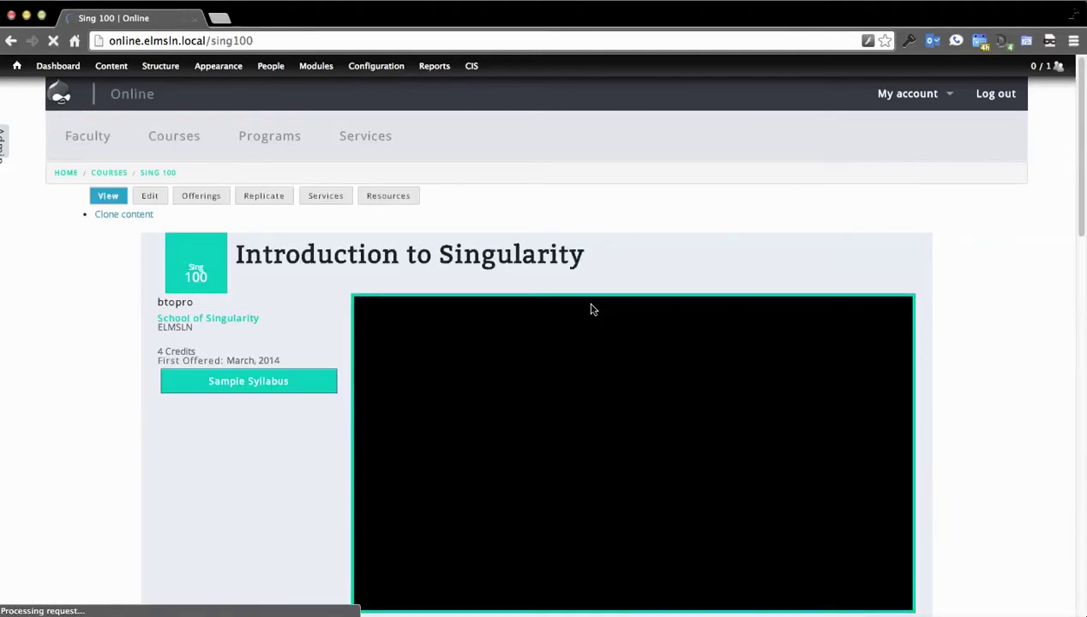
Step: Review the Sing 100 page's 4 credits and March 2014 first-offered details and overview video
scroll(994, 326, "down", 10)
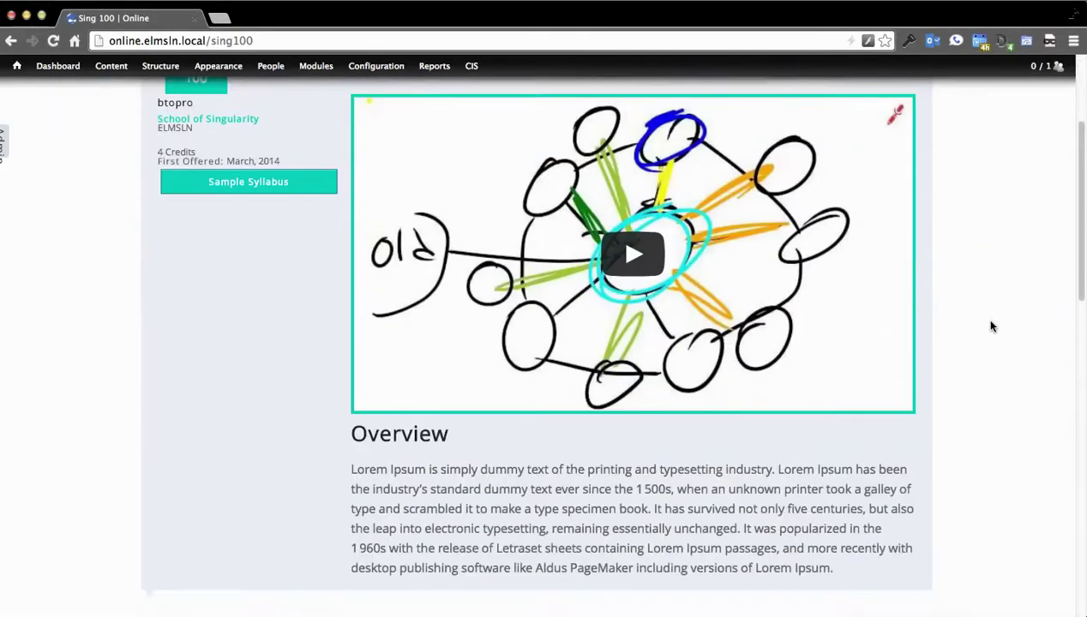
scroll(982, 326, "down", 5)
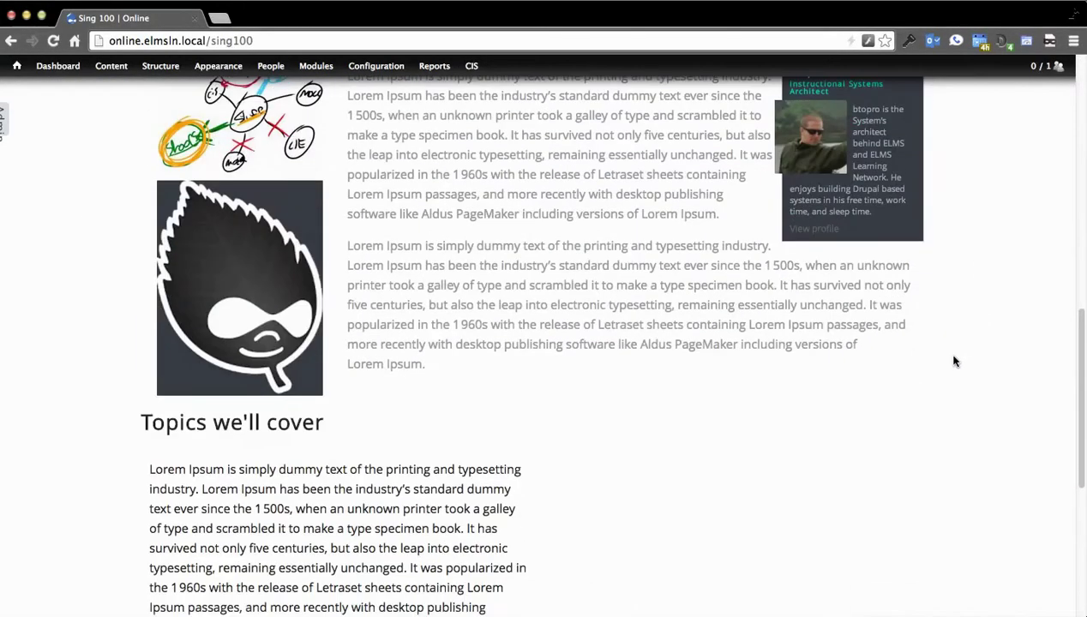
scroll(872, 473, "down", 5)
scroll(871, 475, "up", 6)
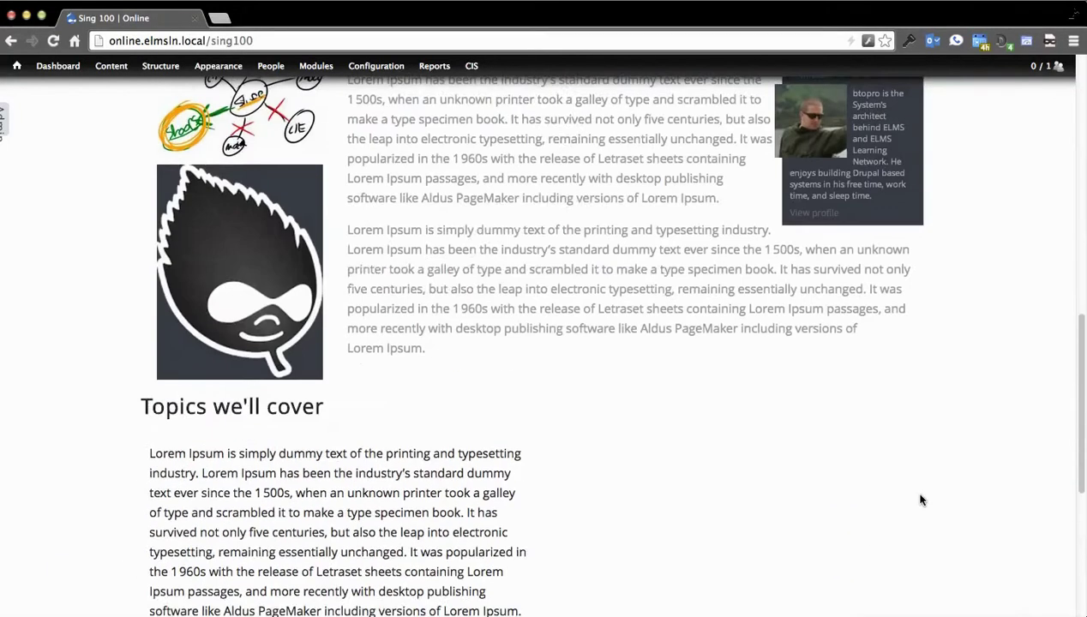
scroll(943, 451, "up", 2)
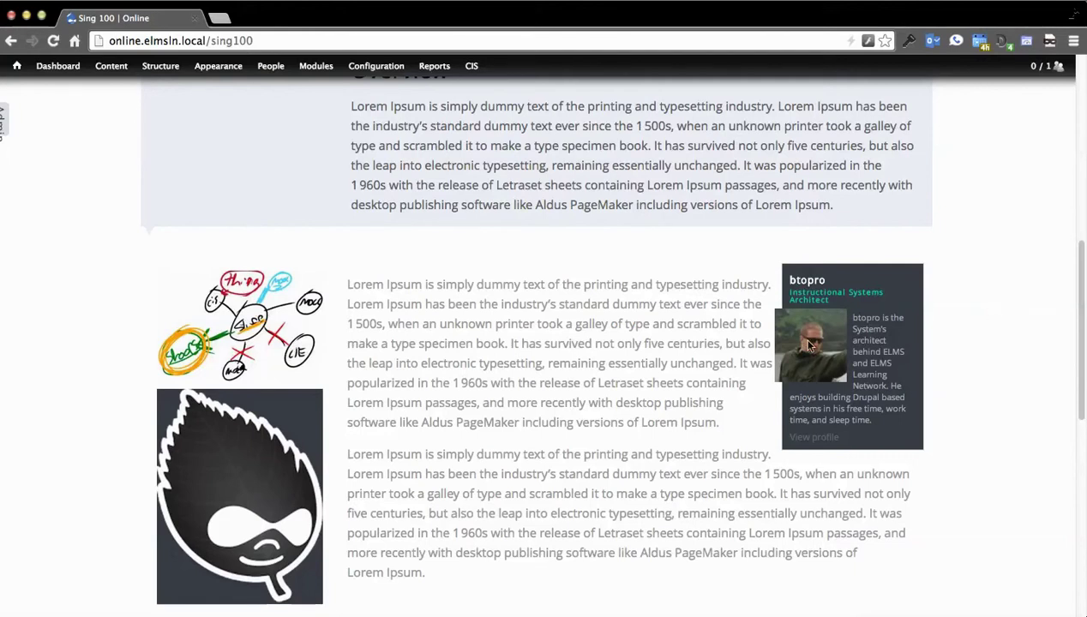
scroll(418, 364, "up", 10)
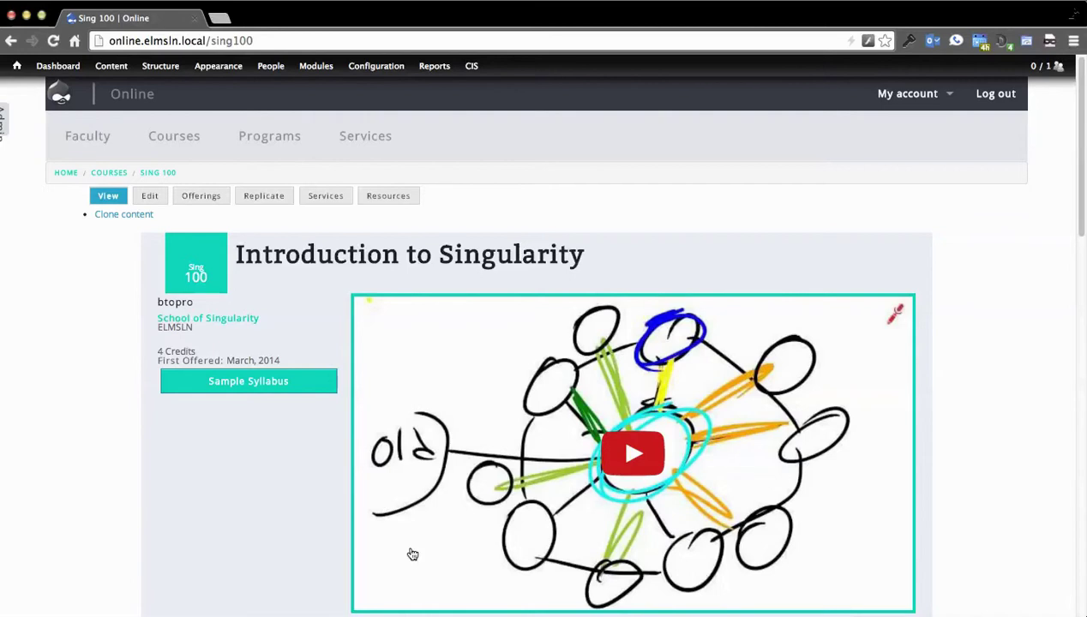
scroll(69, 396, "down", 2)
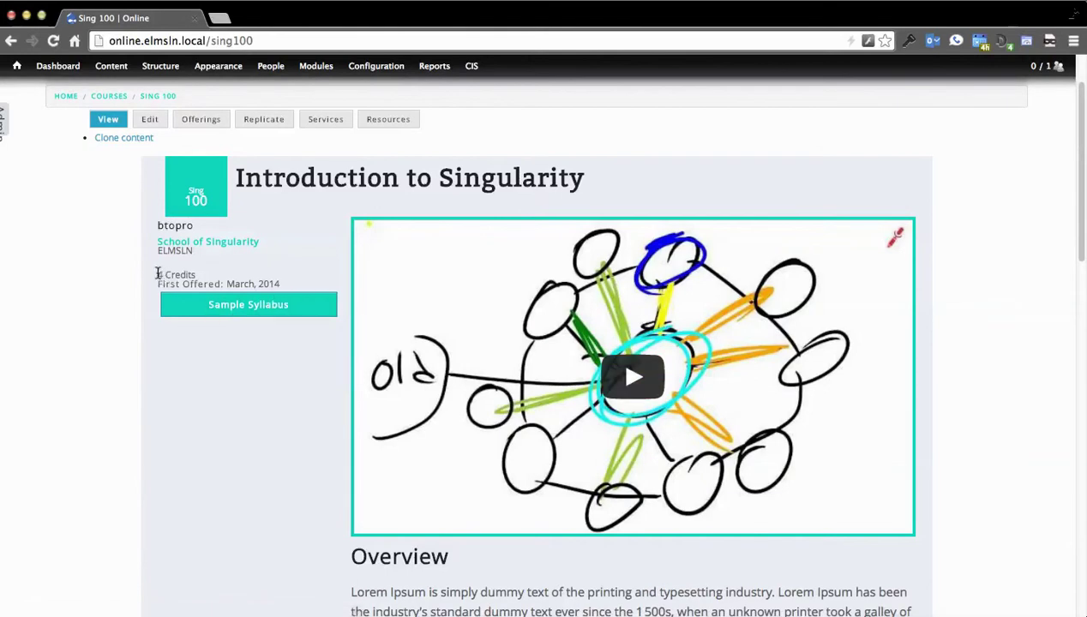
left_click_drag(155, 272, 305, 284)
left_click(300, 277)
scroll(126, 340, "down", 3)
scroll(232, 359, "up", 1)
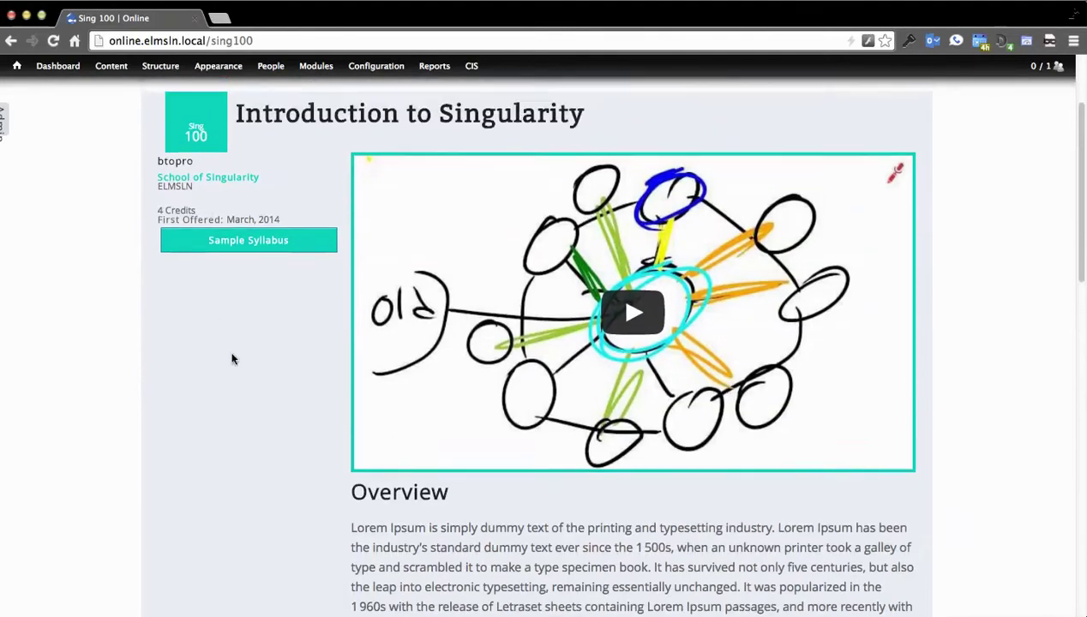
scroll(231, 358, "up", 5)
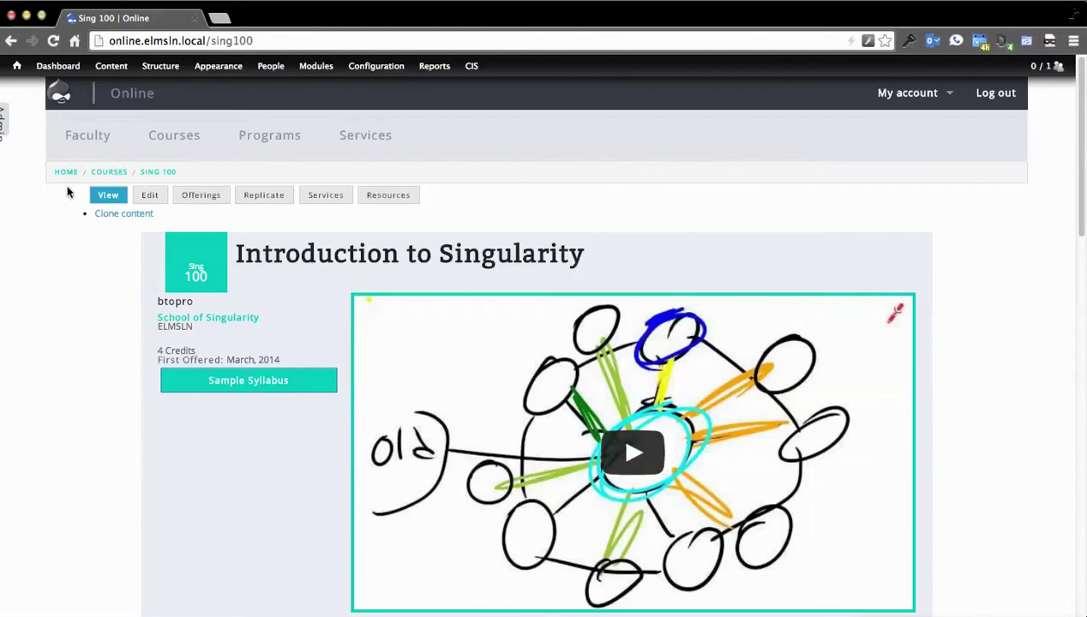
Step: Open the School of Singularity academic unit for editing via CIS > Units
mouse_move(459, 78)
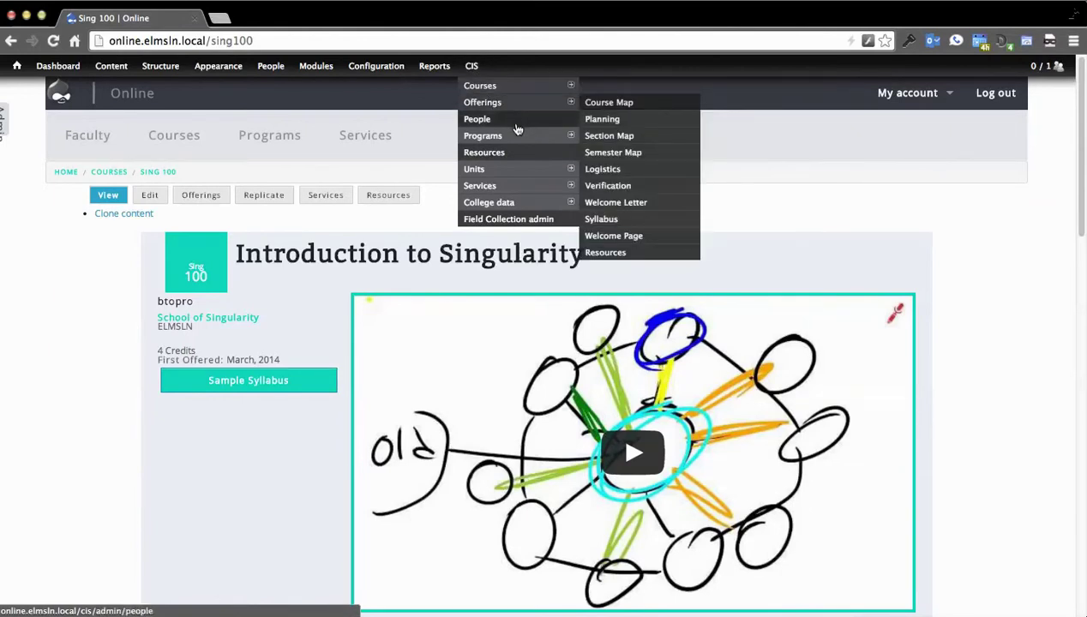
mouse_move(520, 143)
left_click(522, 176)
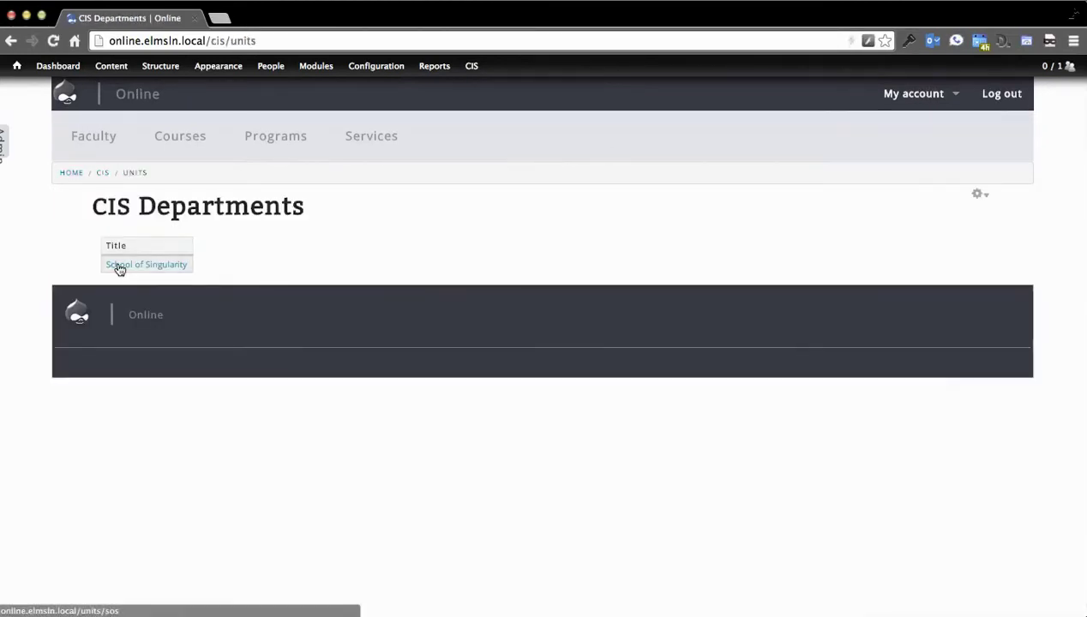
left_click(120, 266)
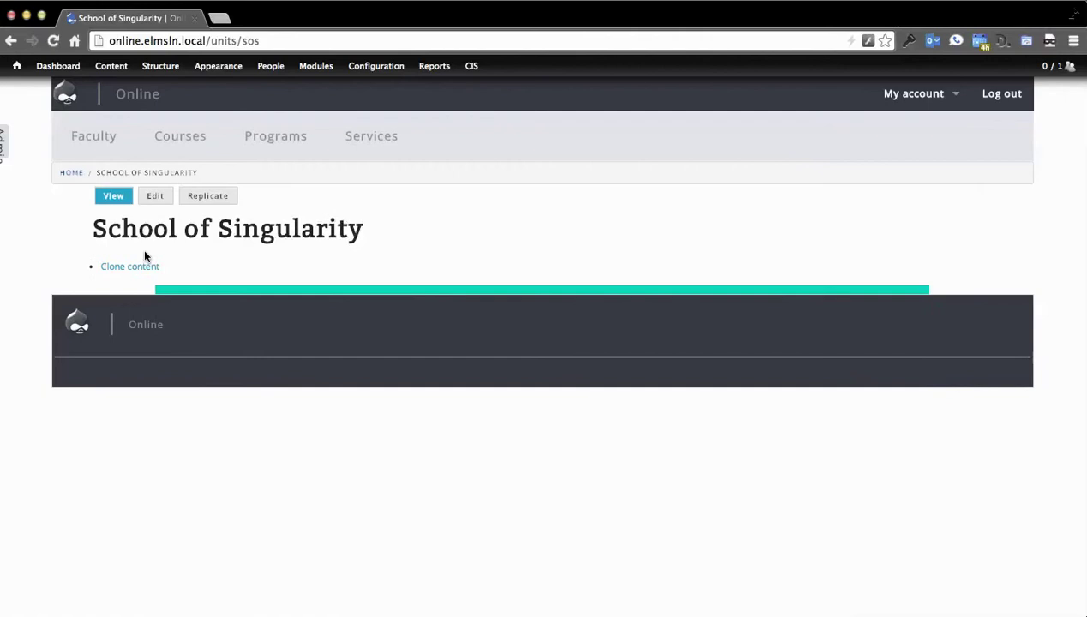
left_click(155, 196)
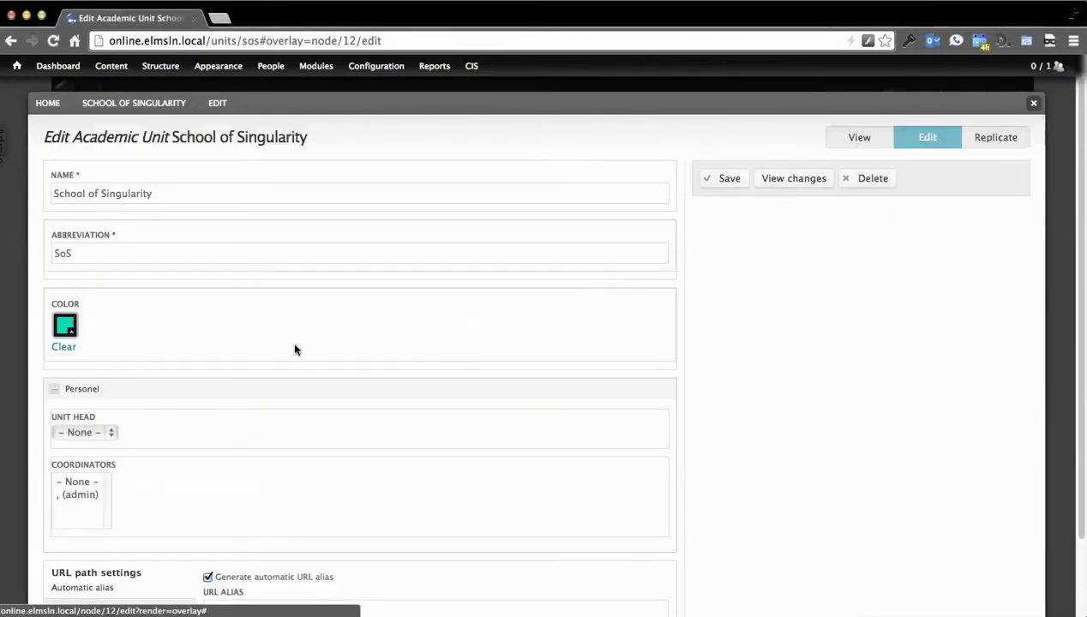
Step: Change the unit colour from teal to dark blue and save
scroll(263, 341, "down", 2)
scroll(214, 351, "up", 2)
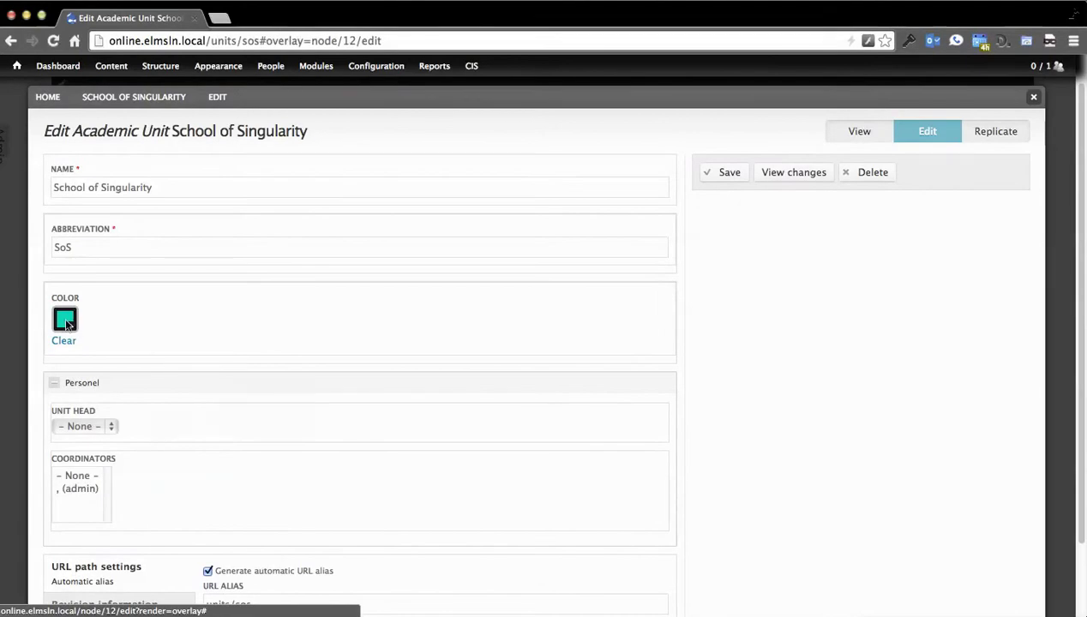
left_click(66, 320)
left_click(203, 374)
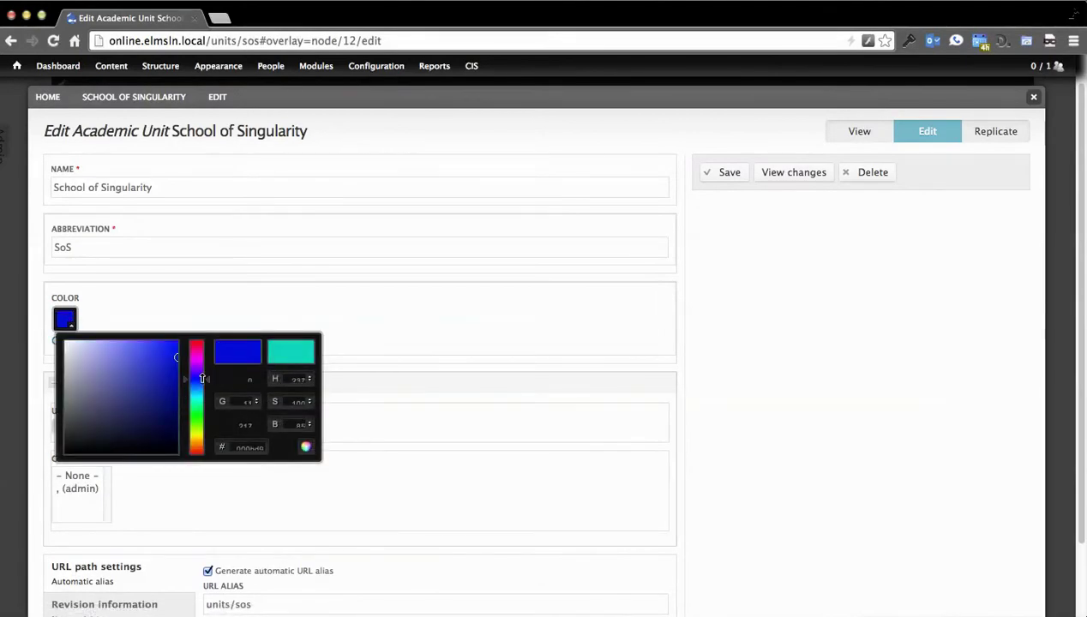
left_click(170, 380)
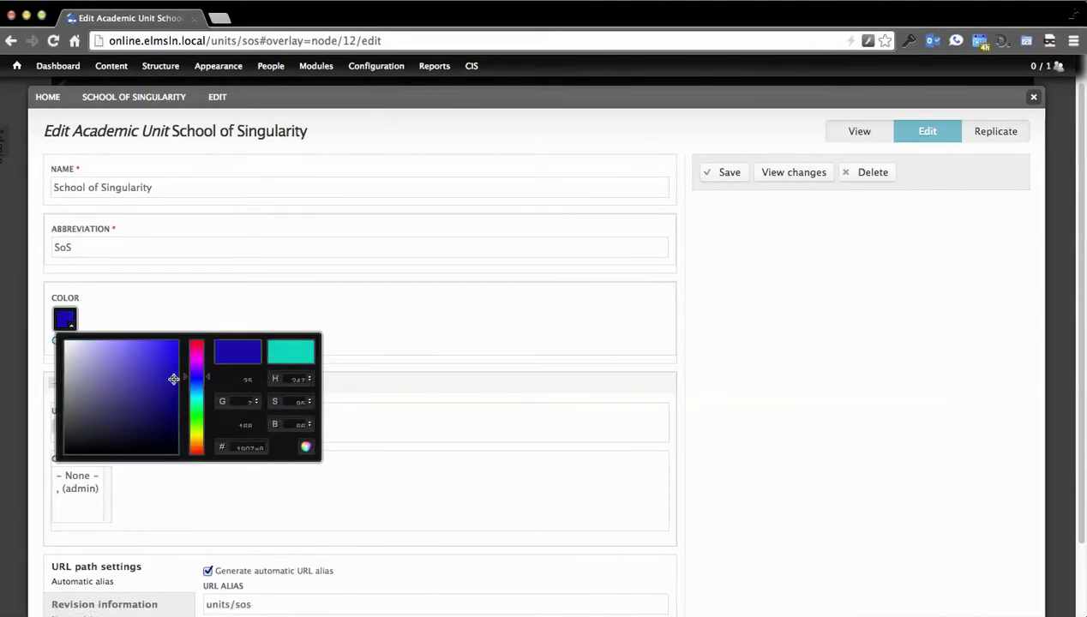
left_click(767, 293)
left_click(711, 179)
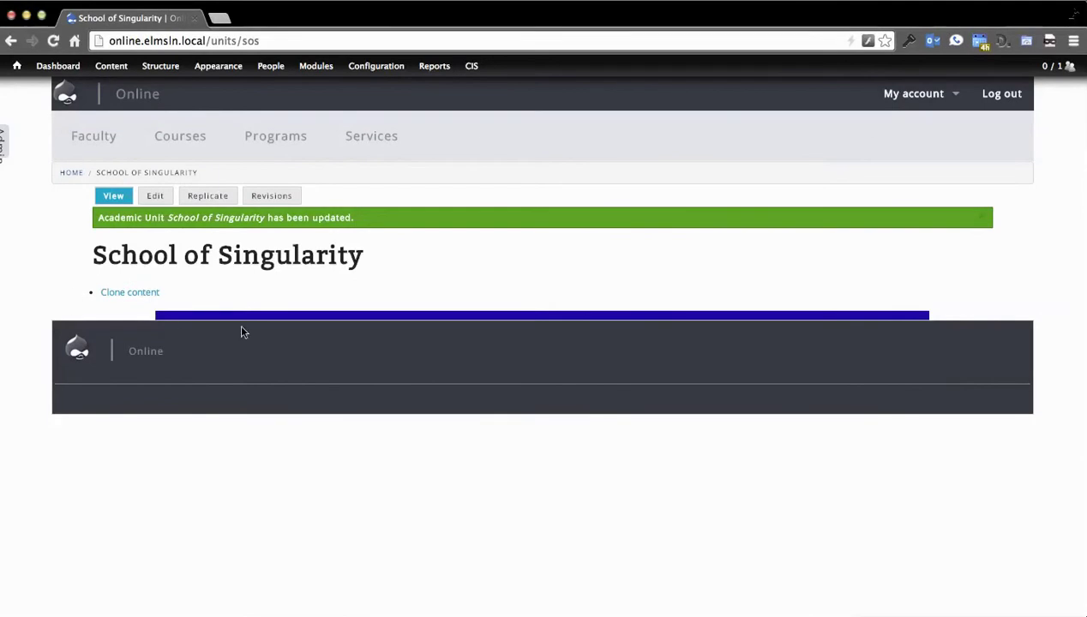
Step: Check the dark blue colour on the Courses and Faculty pages, then open the Sing 100 course
left_click(168, 138)
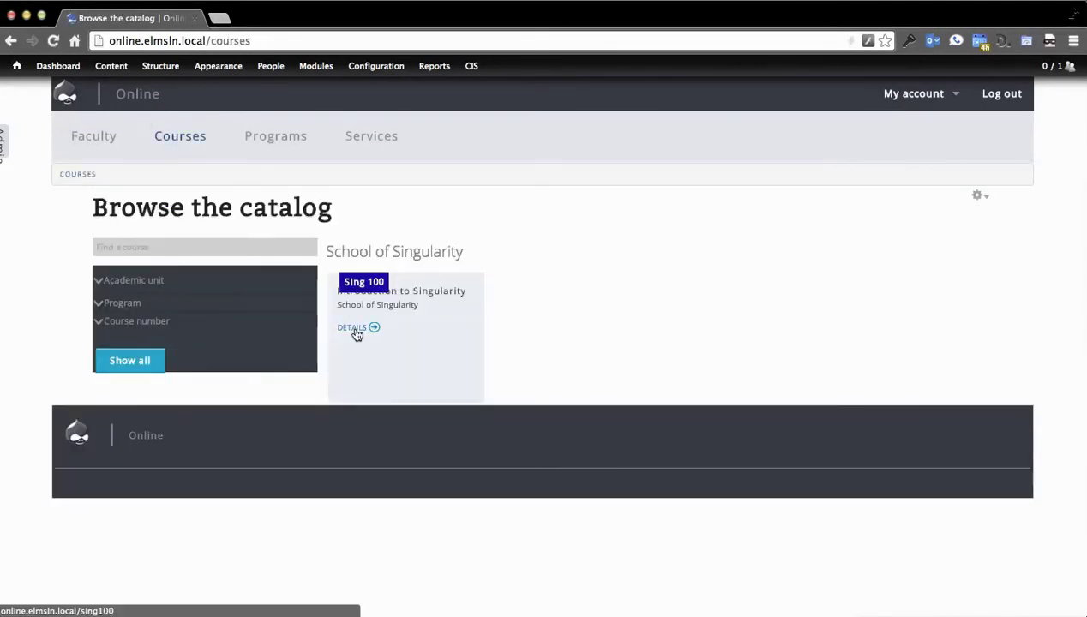
left_click(95, 142)
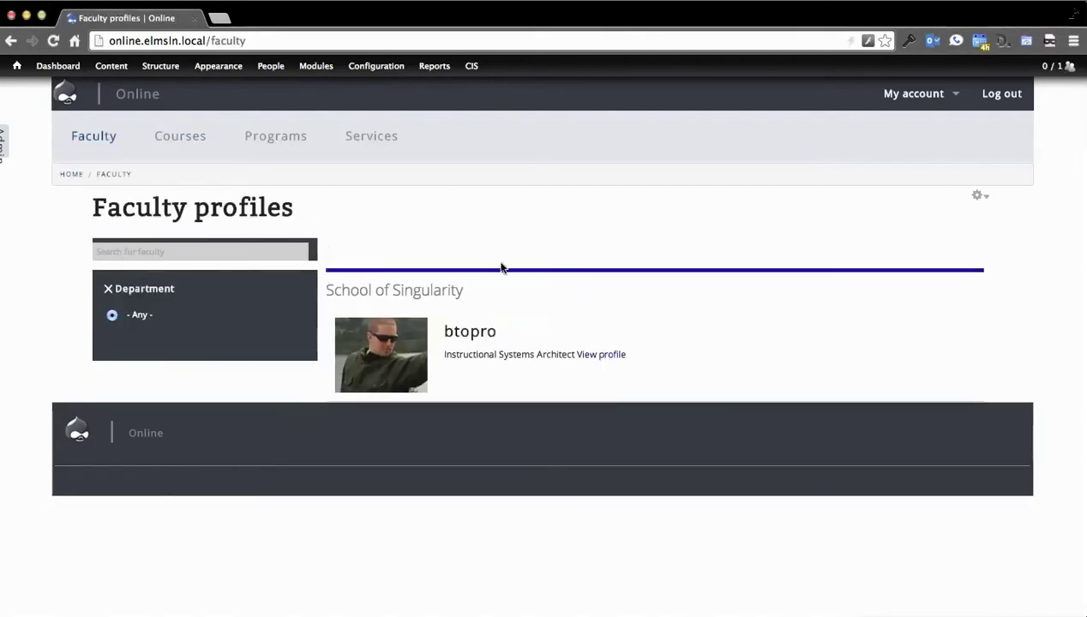
left_click(192, 142)
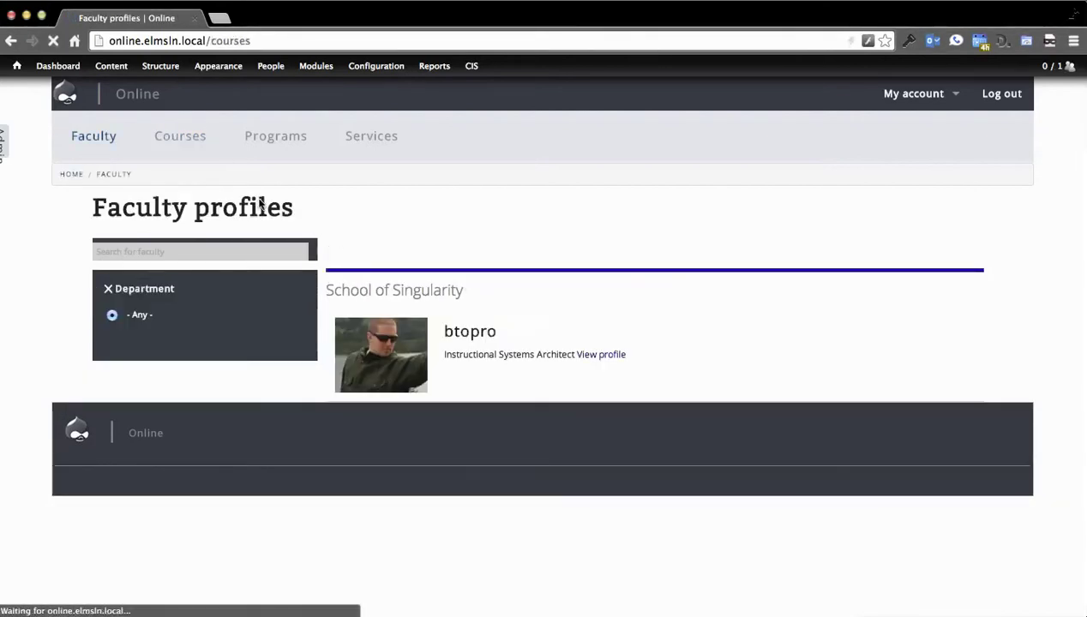
left_click(541, 372)
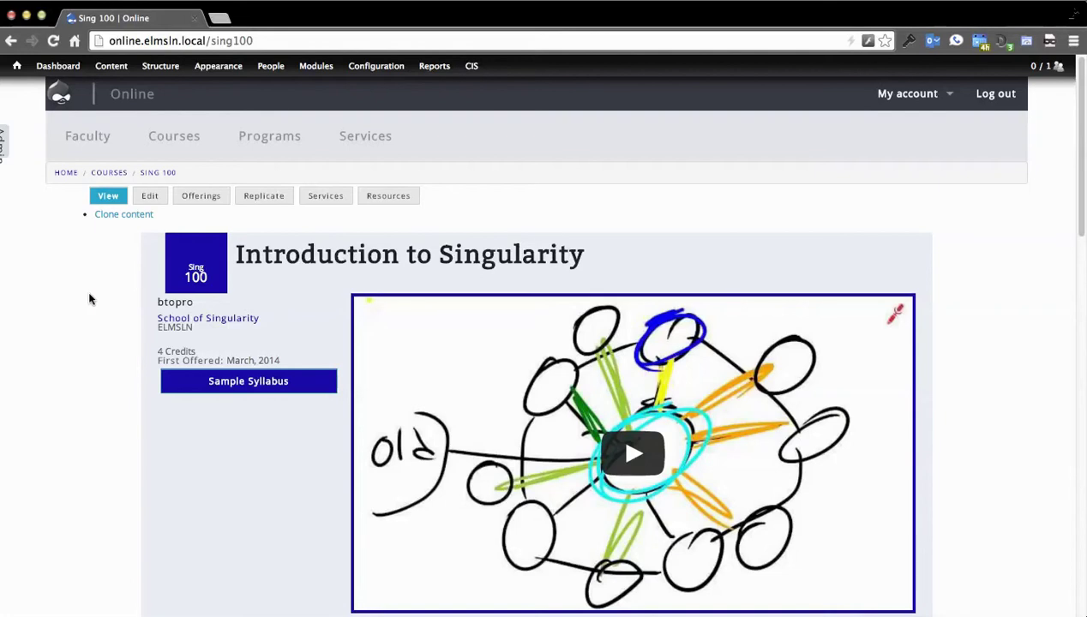
Step: View the mind-map and Druplicon screenshots enlarged in the lightbox, then close it
scroll(114, 273, "down", 3)
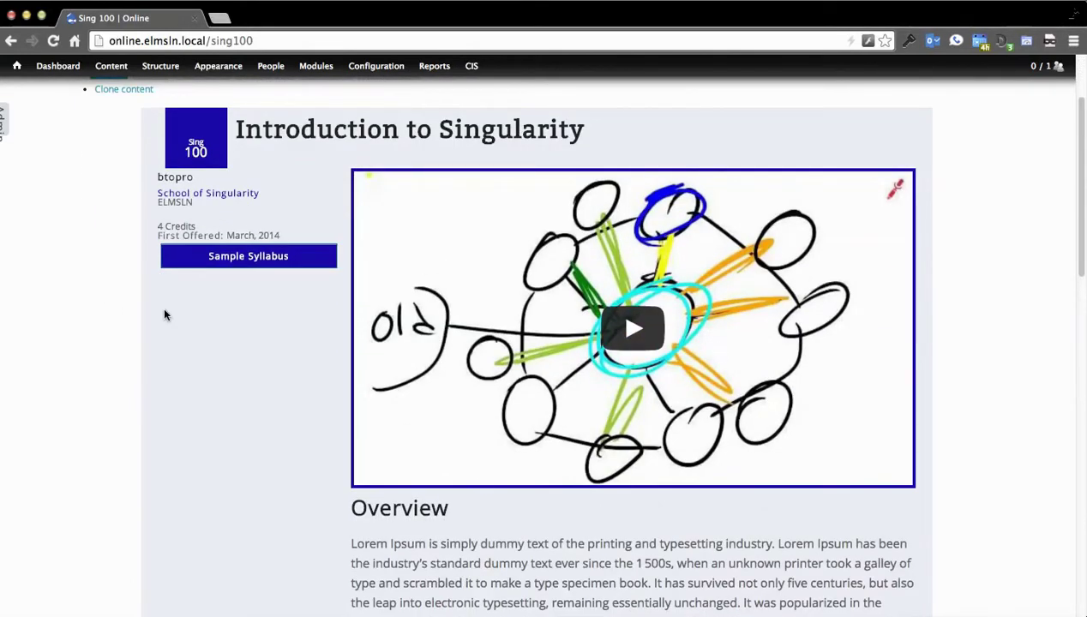
scroll(157, 271, "down", 12)
scroll(641, 356, "up", 2)
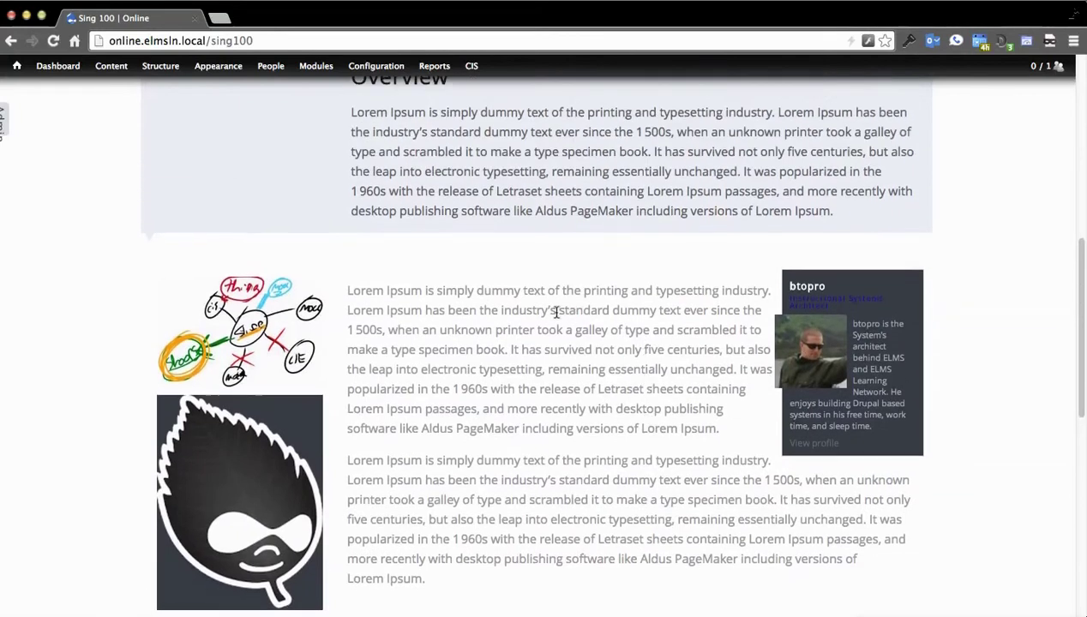
scroll(555, 312, "down", 3)
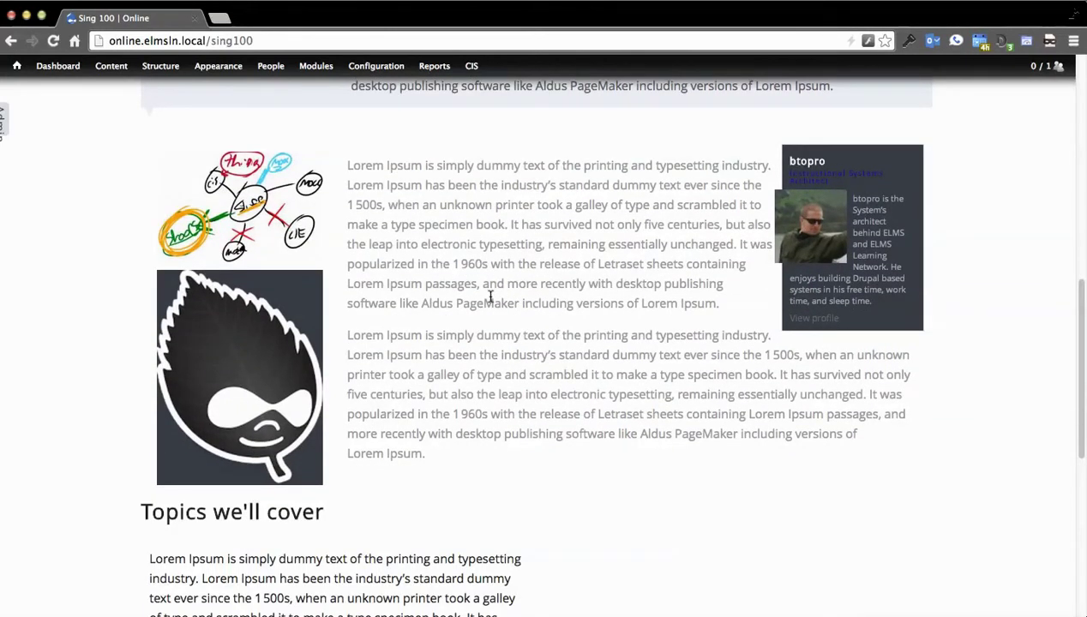
scroll(490, 295, "up", 3)
left_click(262, 300)
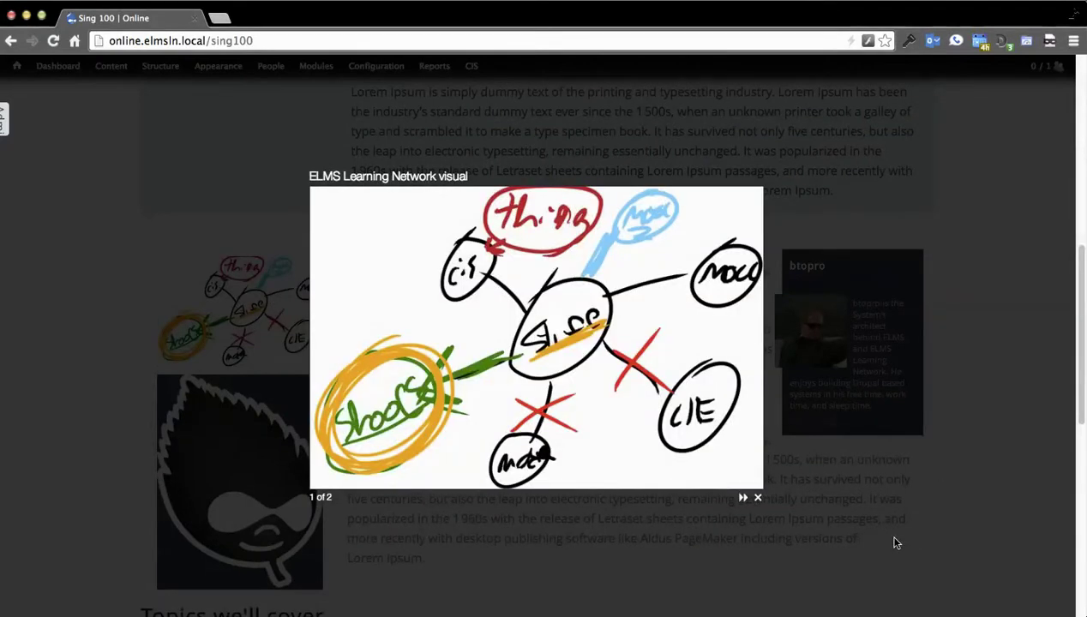
left_click(742, 499)
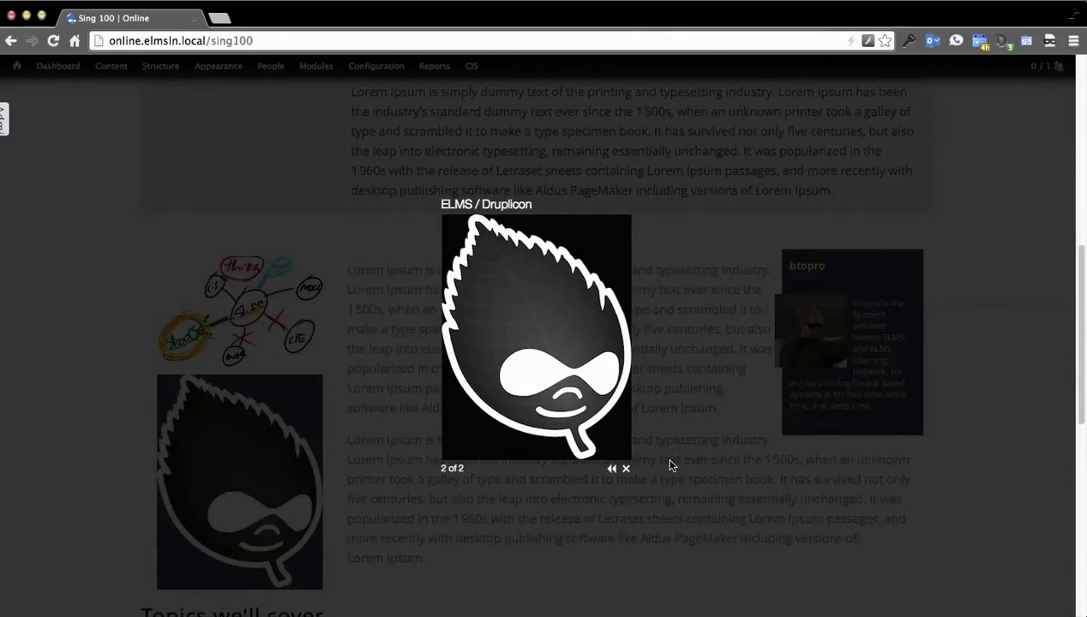
left_click(669, 418)
Step: Play and pause the course intro video, then open the Sing 100 Edit form
scroll(475, 326, "down", 3)
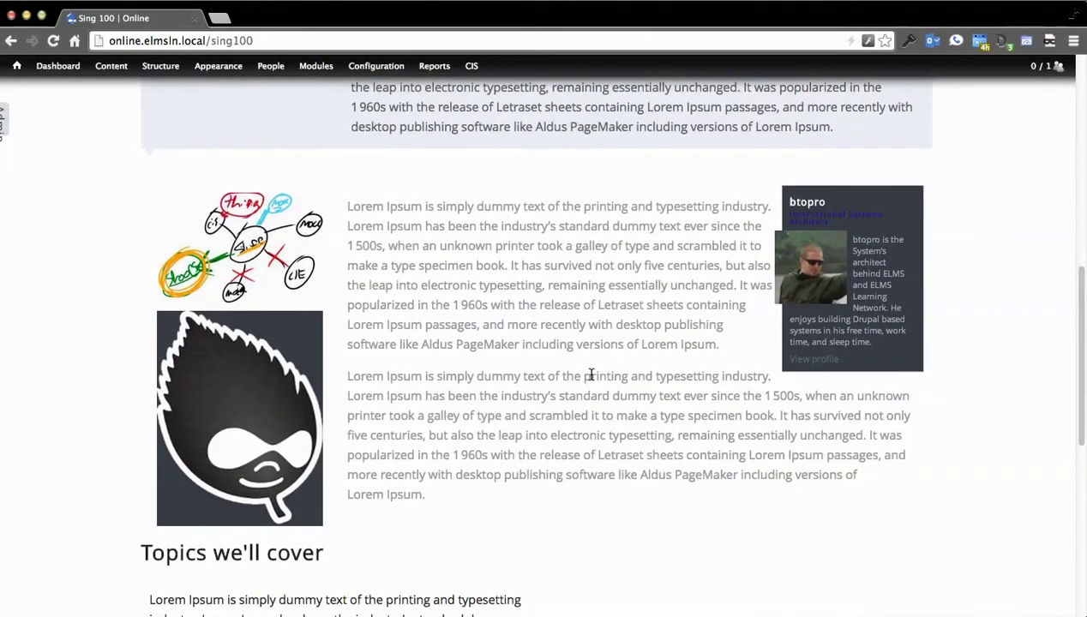
scroll(623, 376, "up", 2)
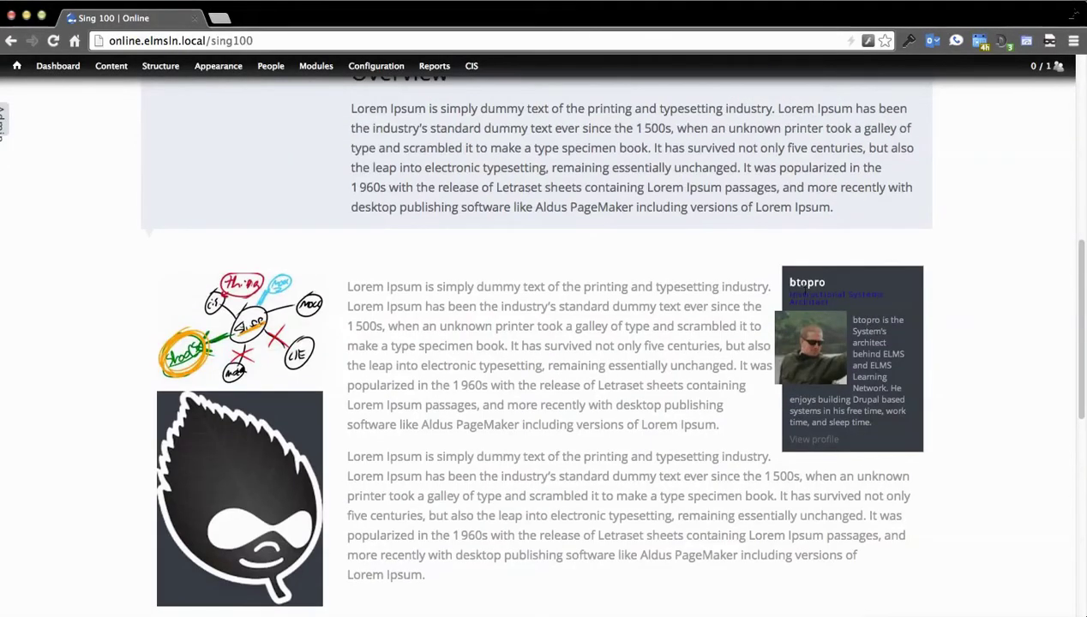
scroll(480, 411, "down", 3)
scroll(494, 333, "down", 12)
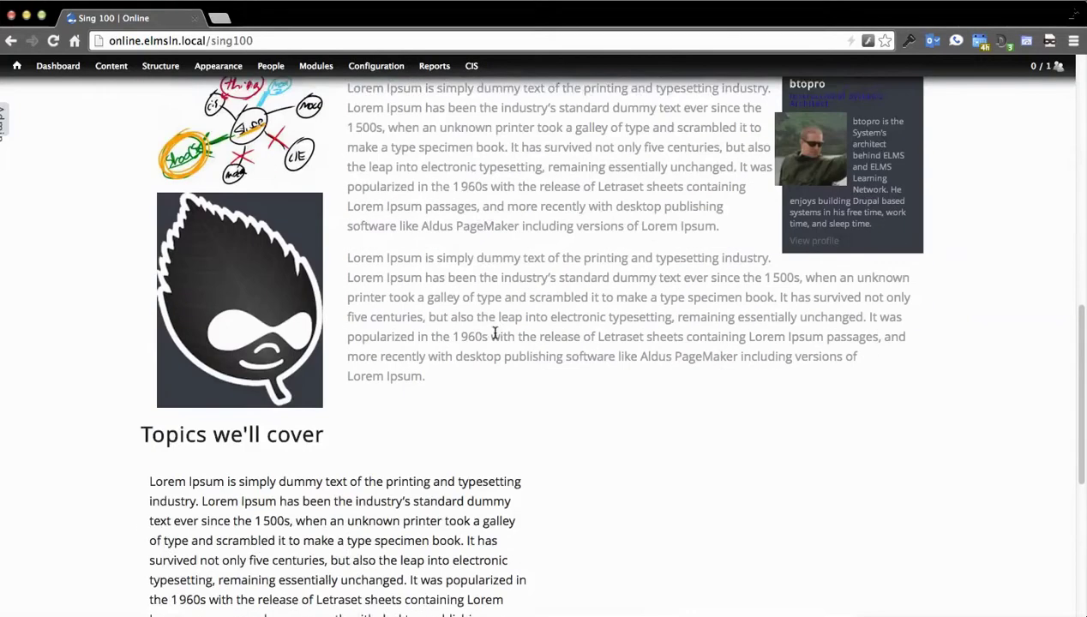
scroll(406, 371, "up", 20)
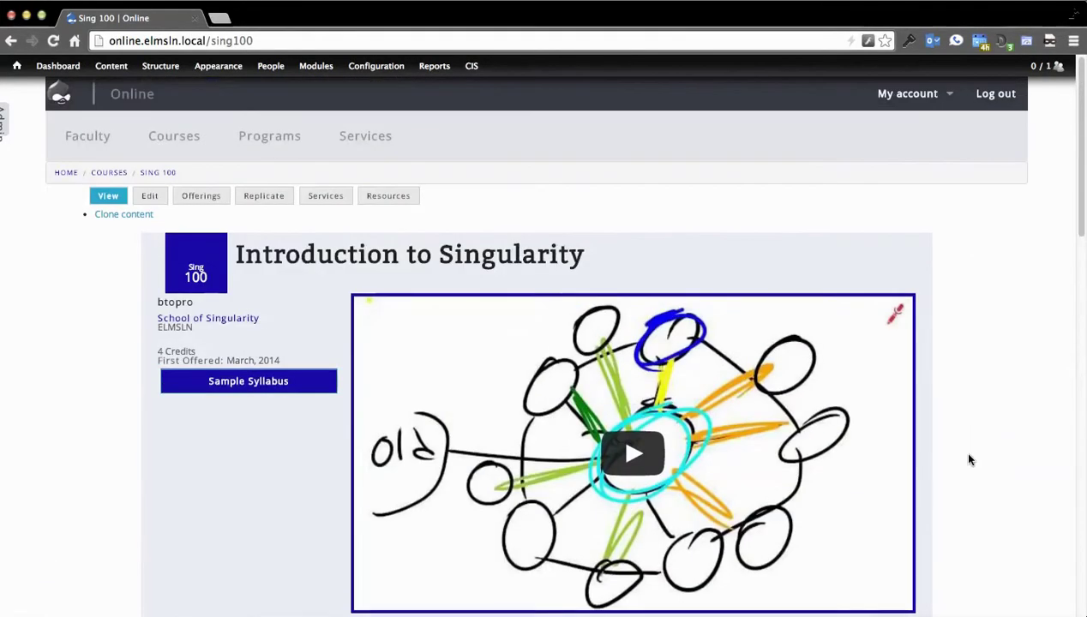
scroll(971, 457, "down", 3)
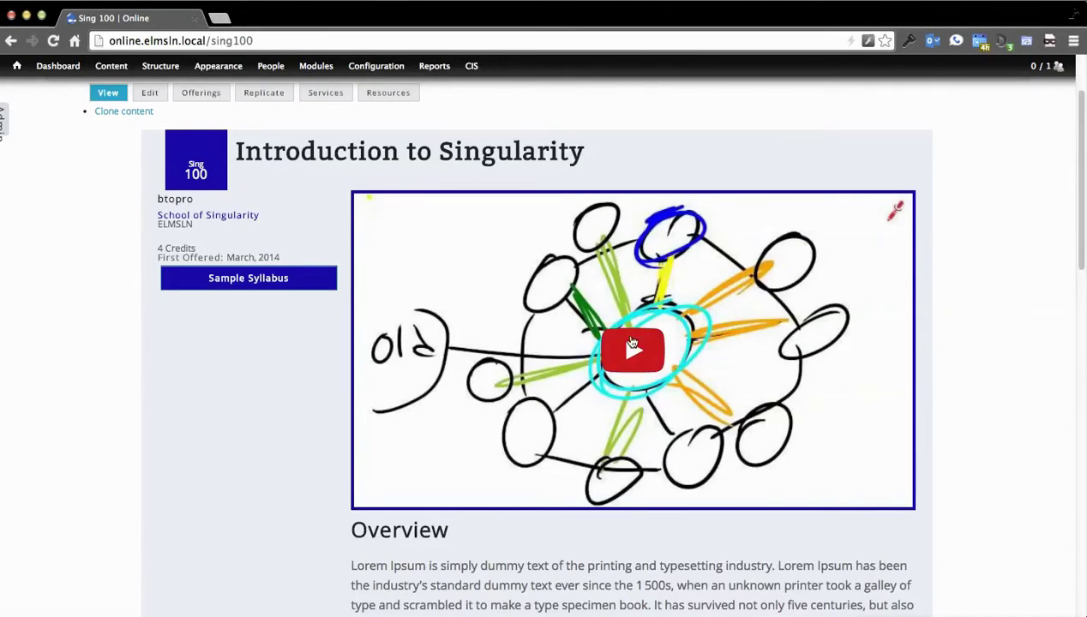
left_click(623, 347)
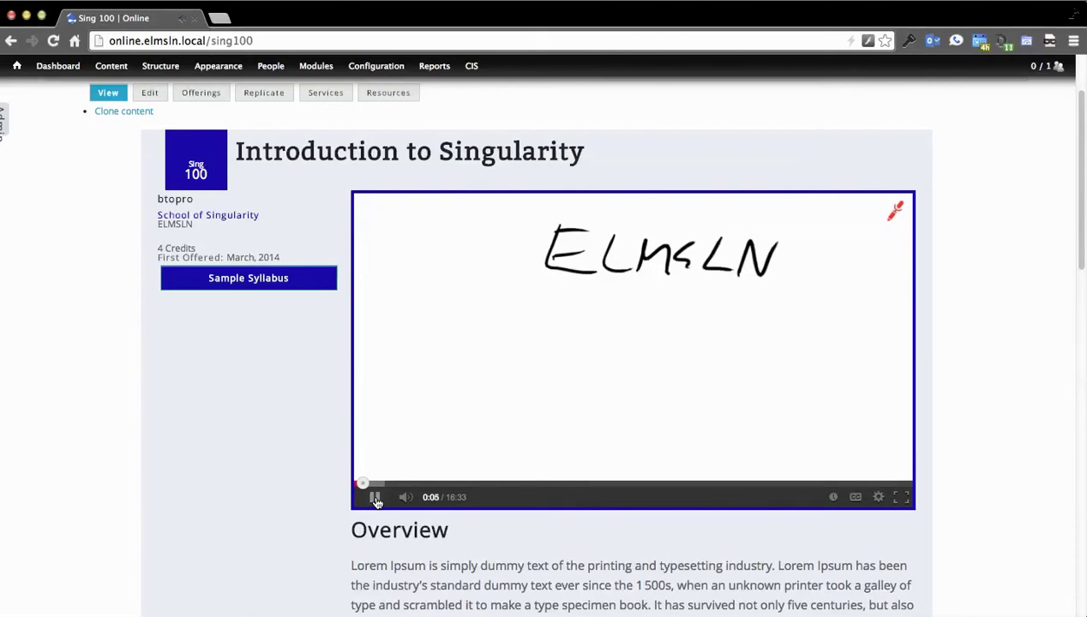
left_click(375, 499)
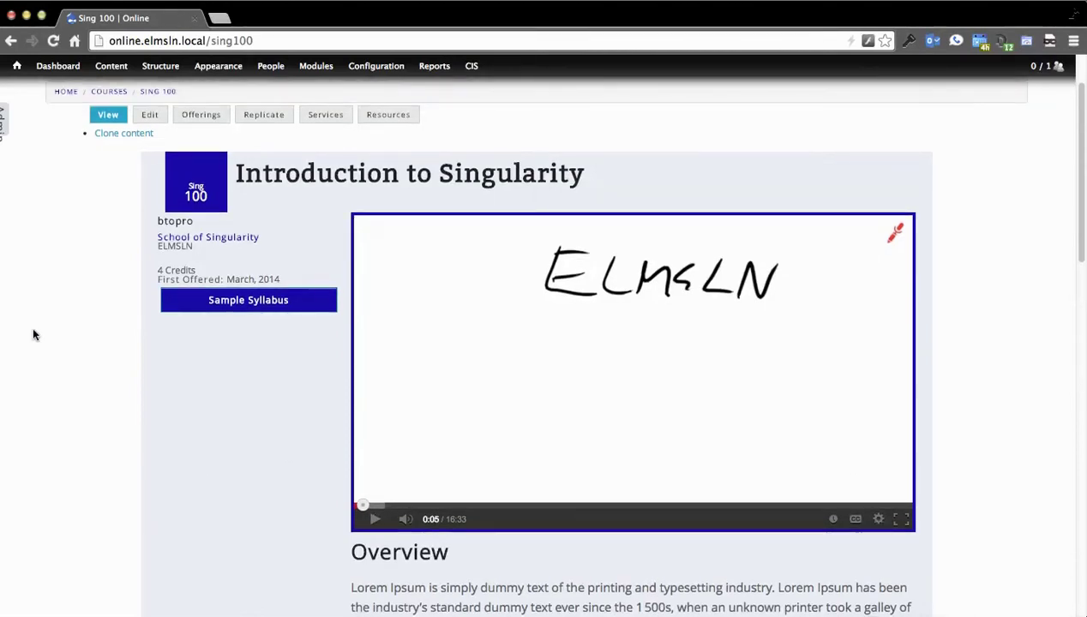
left_click(151, 117)
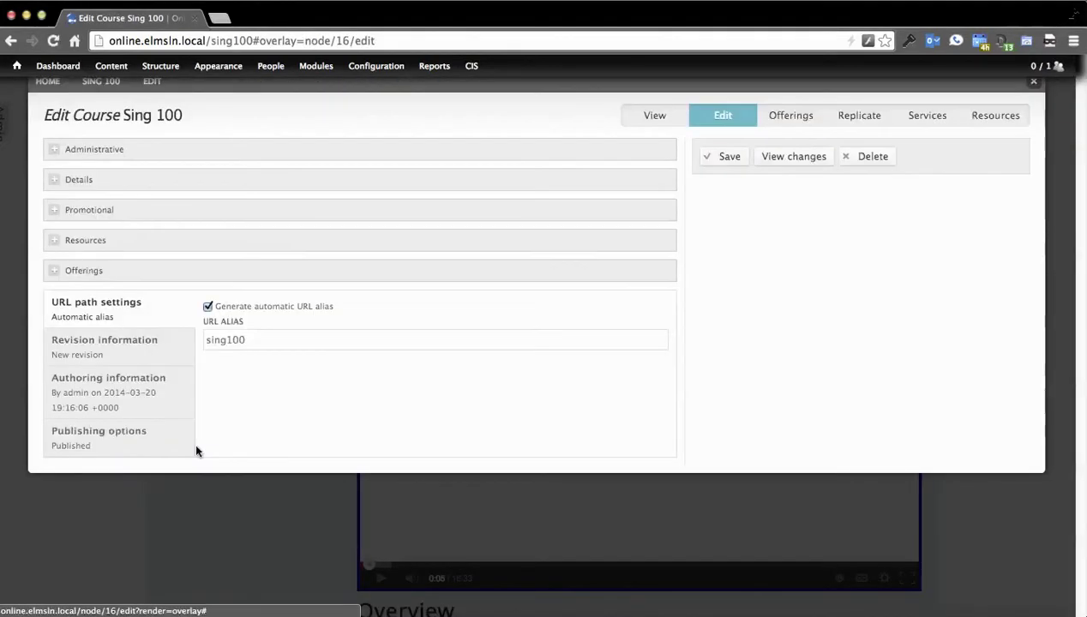
Step: Expand and collapse the Promotional and Visuals sections, then close the editor without saving
left_click(73, 220)
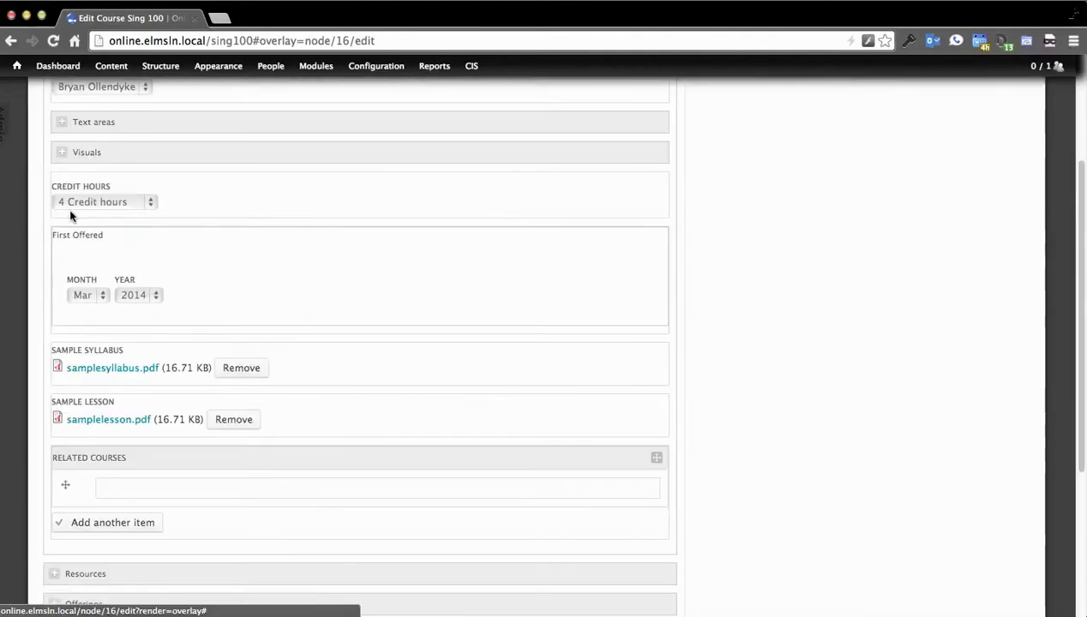
scroll(318, 416, "up", 2)
scroll(315, 515, "up", 2)
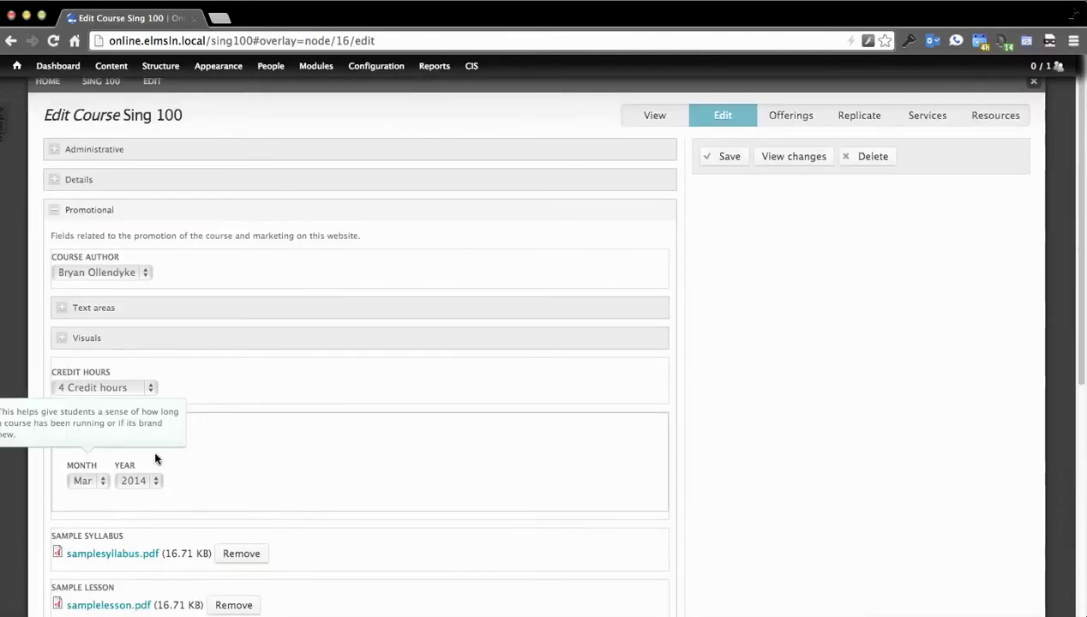
left_click(112, 340)
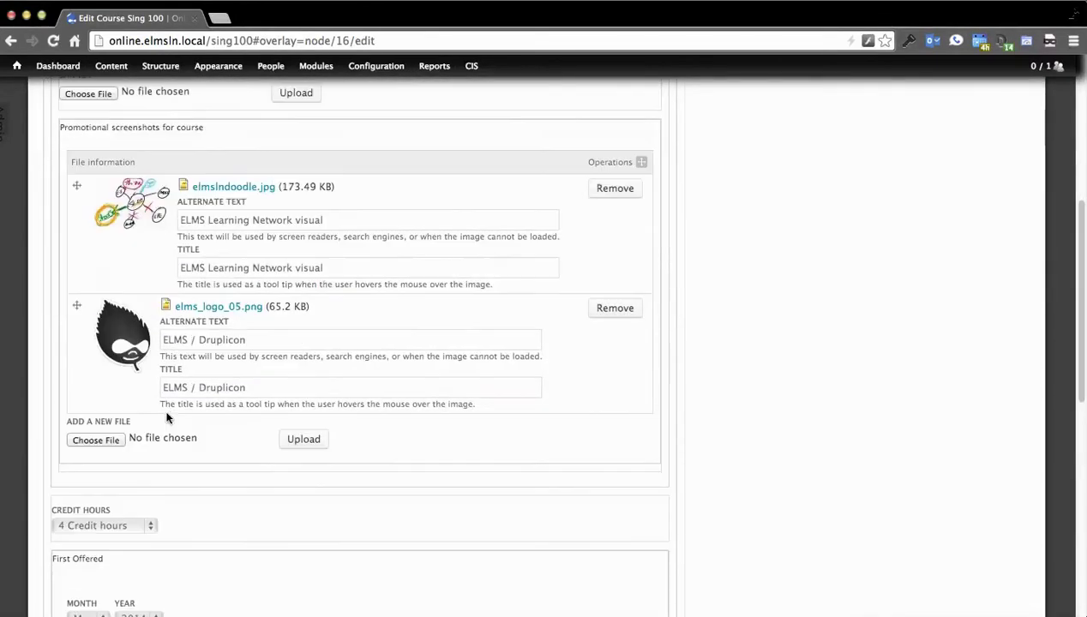
scroll(199, 468, "up", 5)
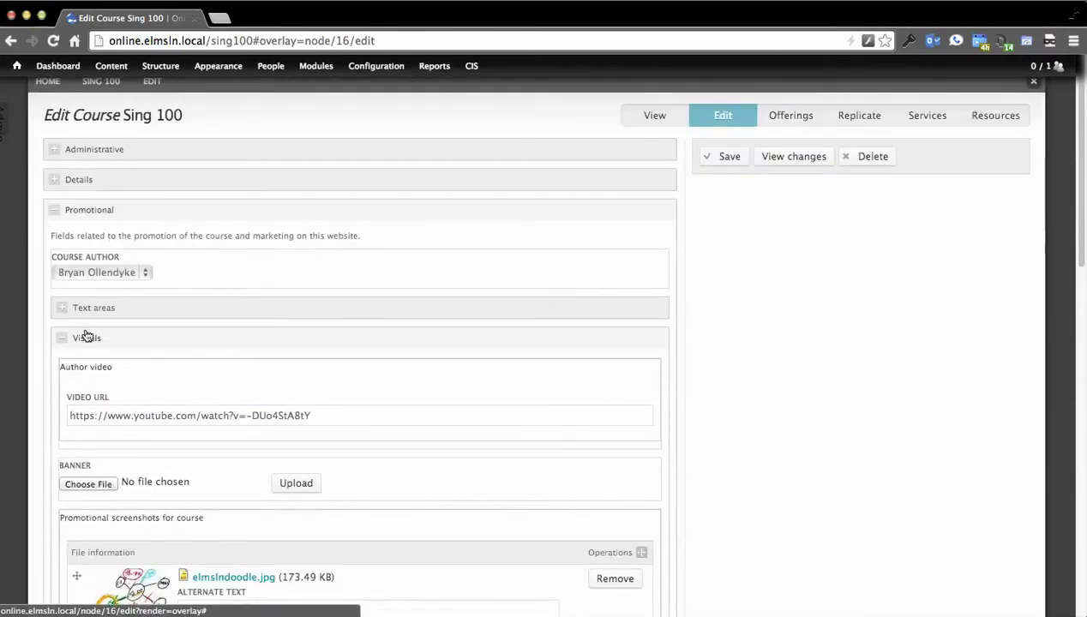
left_click(88, 339)
left_click(94, 211)
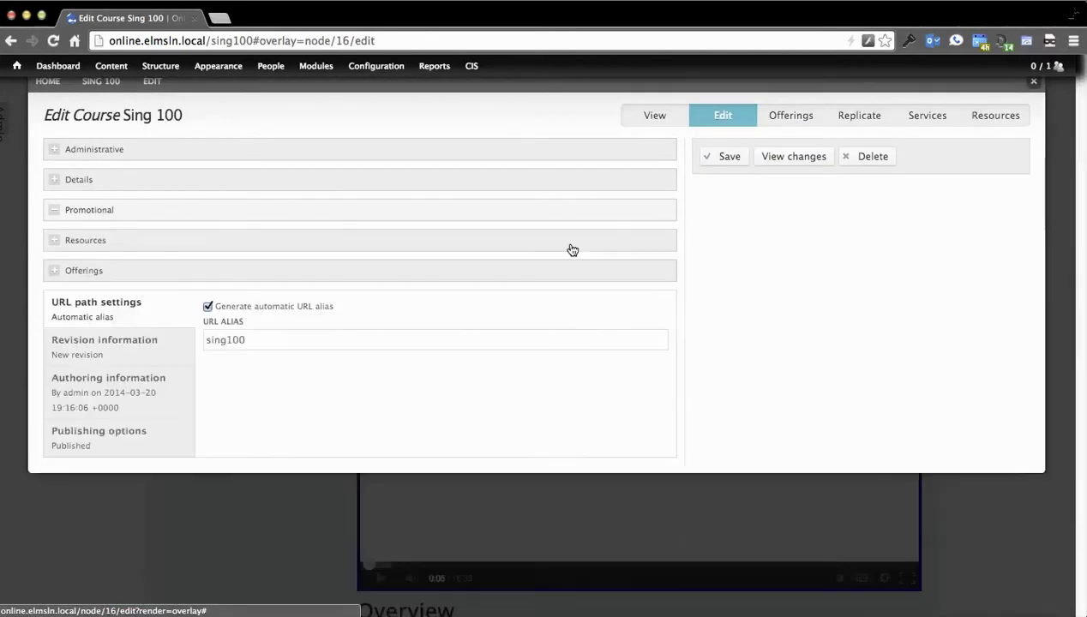
left_click(1033, 81)
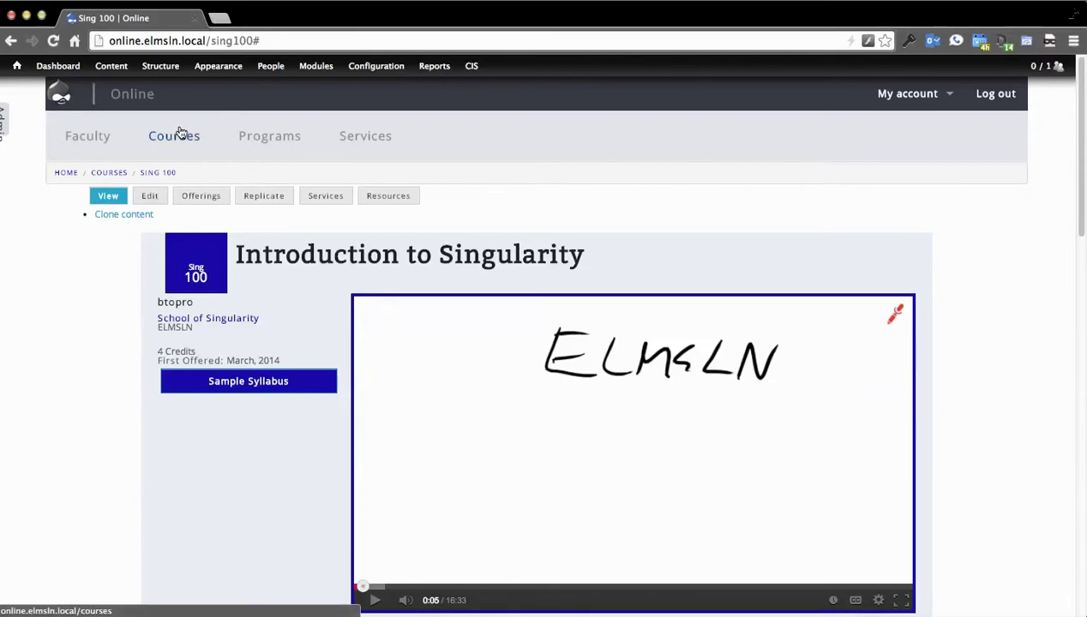
mouse_move(160, 66)
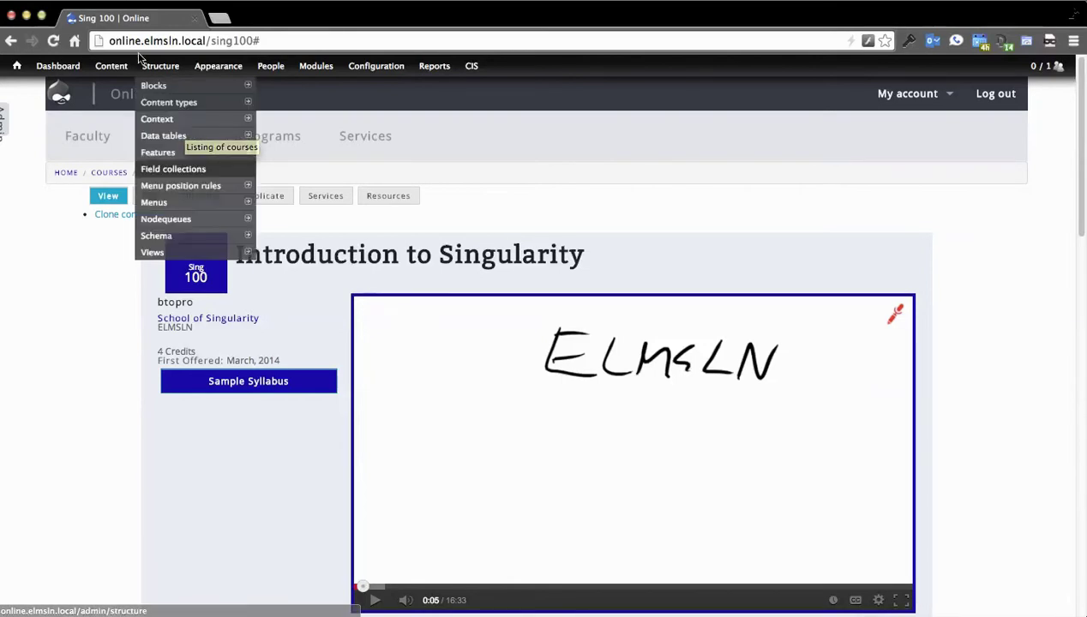
mouse_move(187, 111)
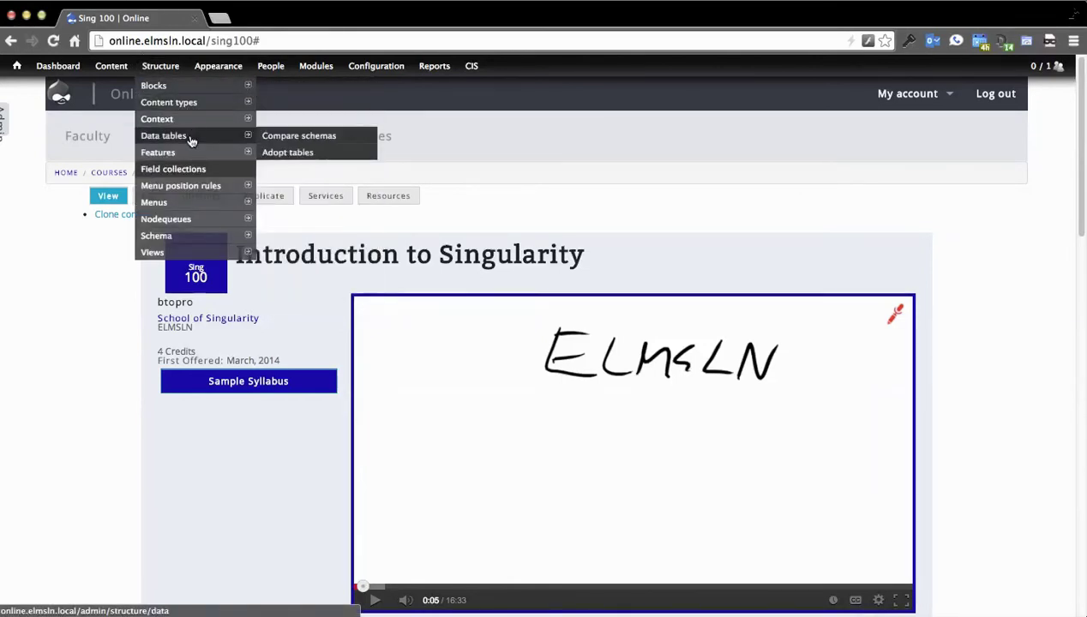
mouse_move(189, 152)
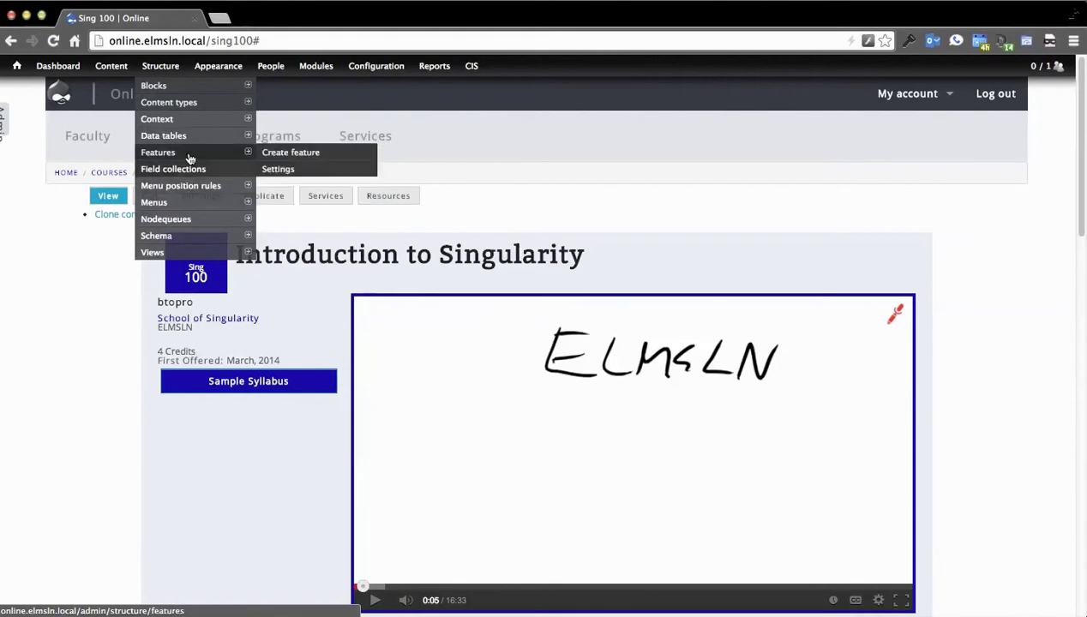
left_click(177, 154)
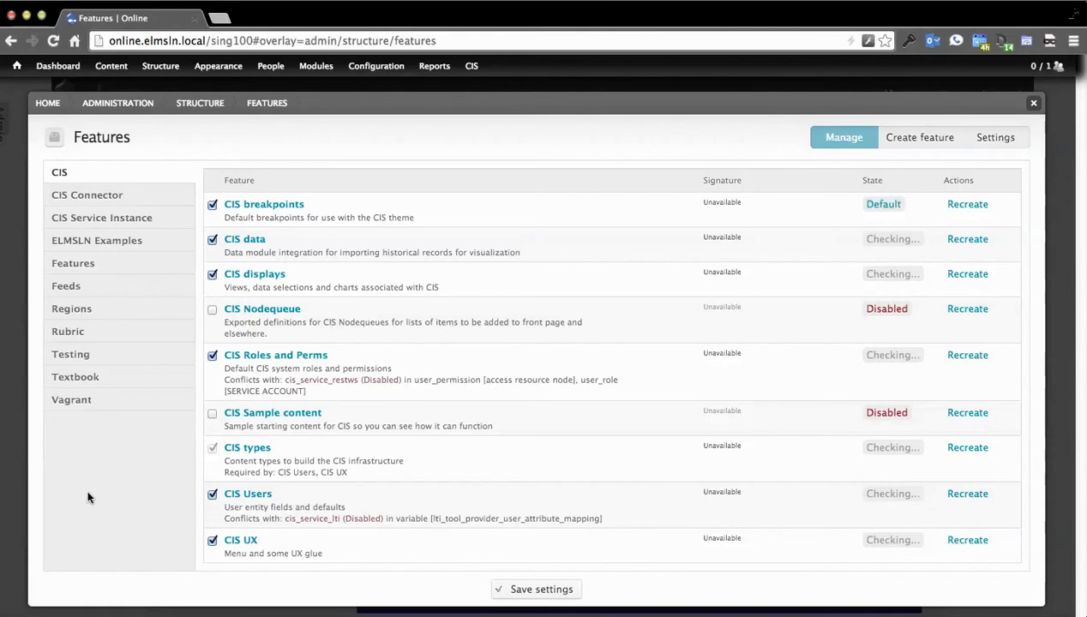
left_click(1037, 106)
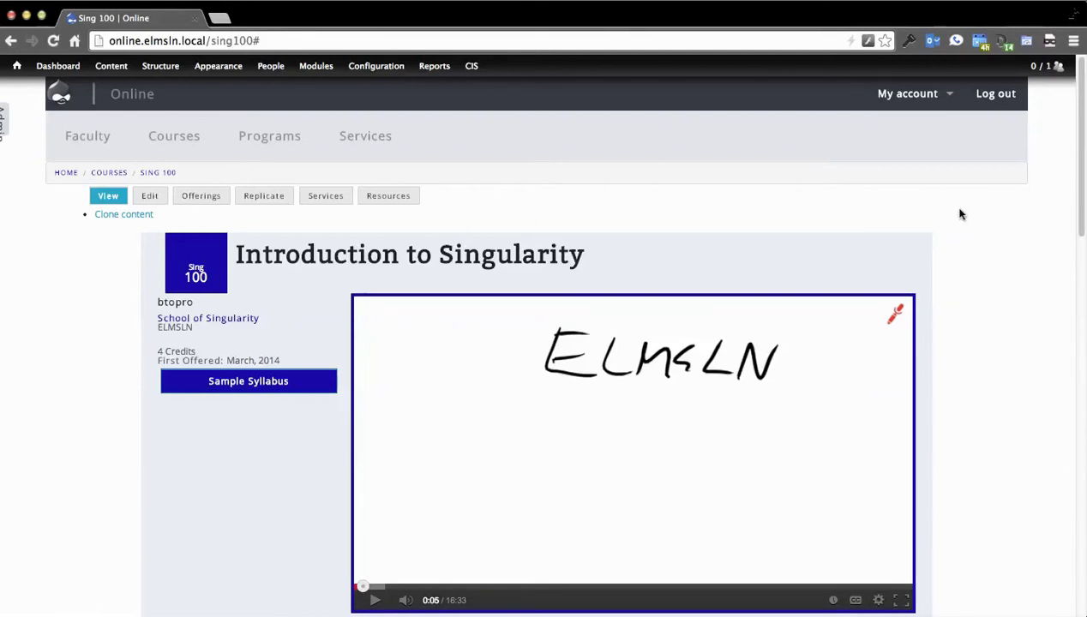
scroll(967, 297, "down", 10)
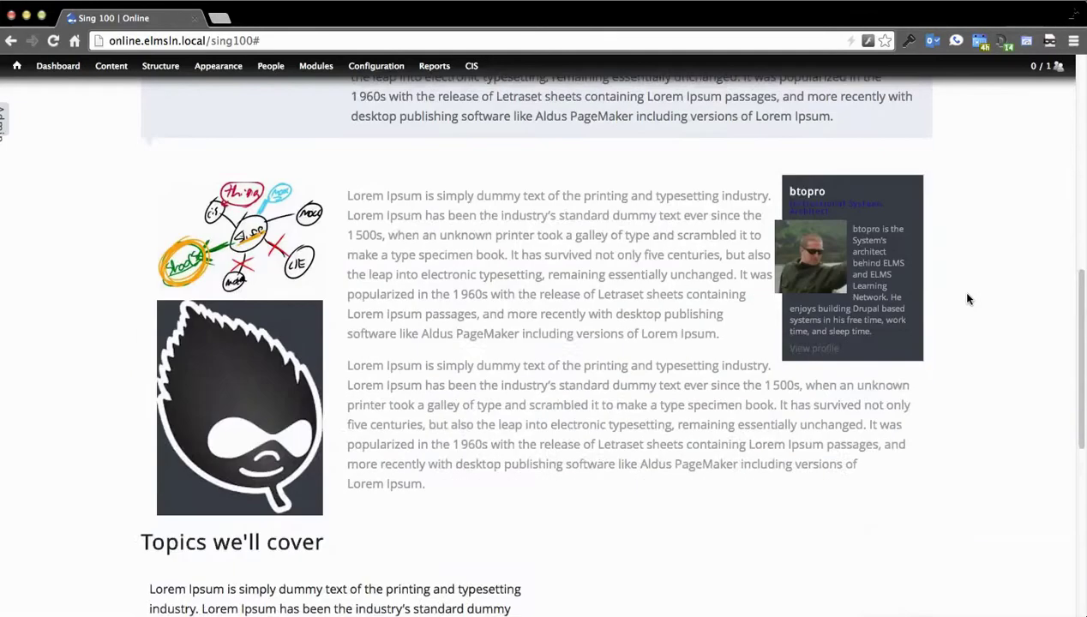
scroll(966, 298, "up", 10)
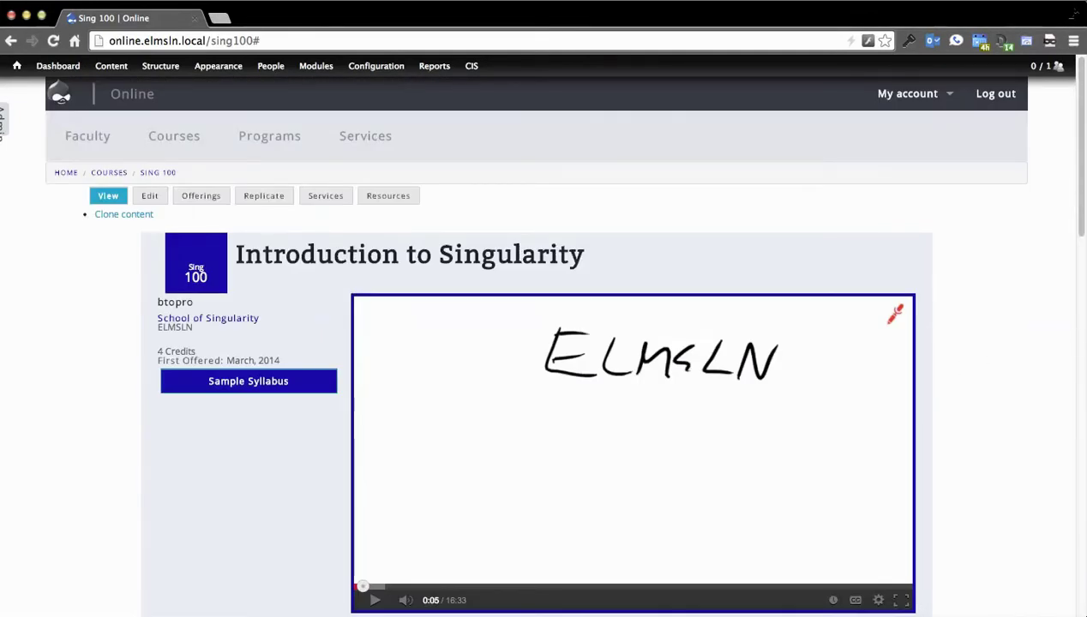
left_click_drag(1074, 343, 495, 384)
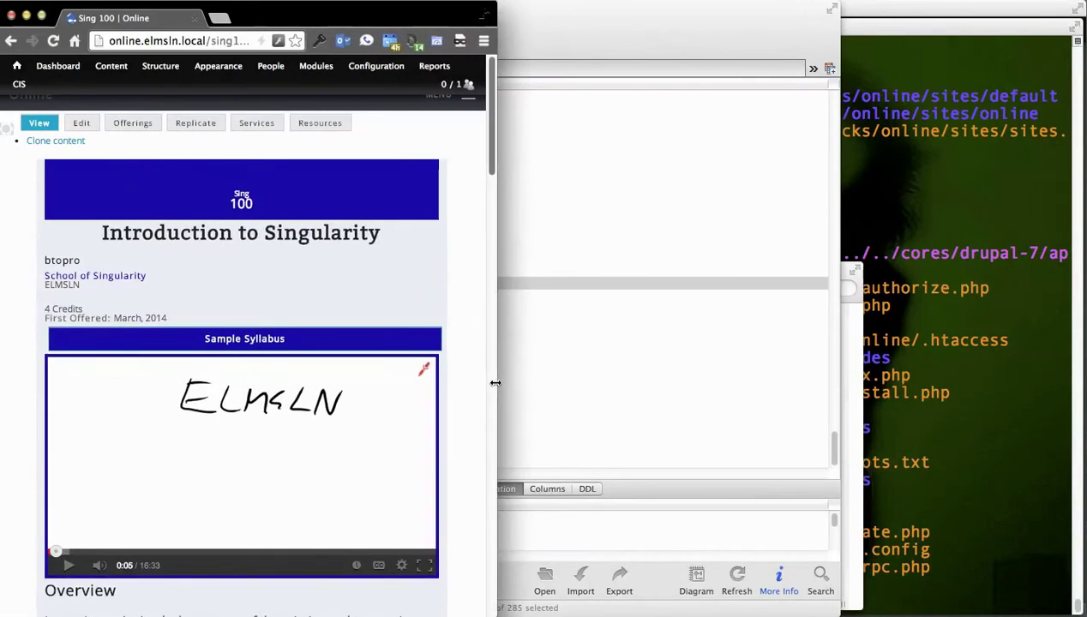
scroll(464, 335, "down", 15)
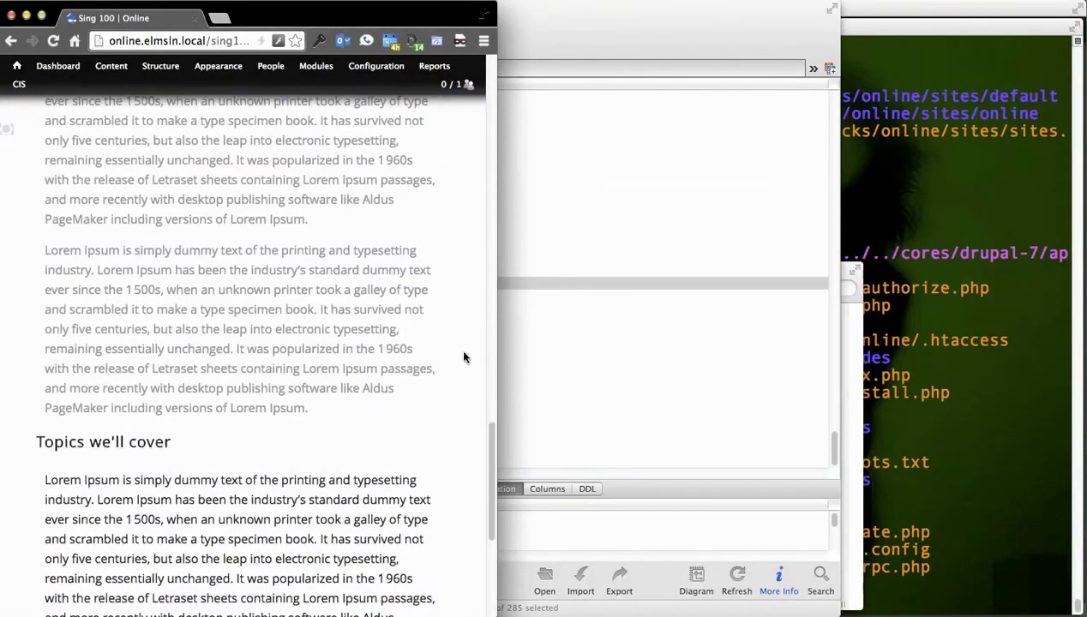
left_click_drag(498, 341, 1077, 368)
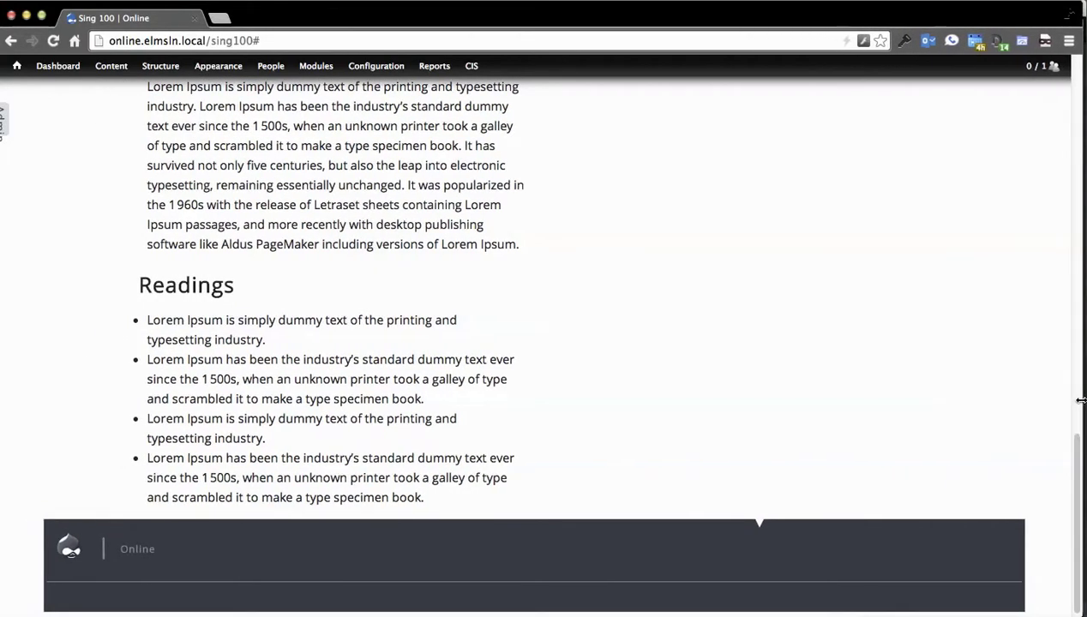
scroll(763, 397, "up", 10)
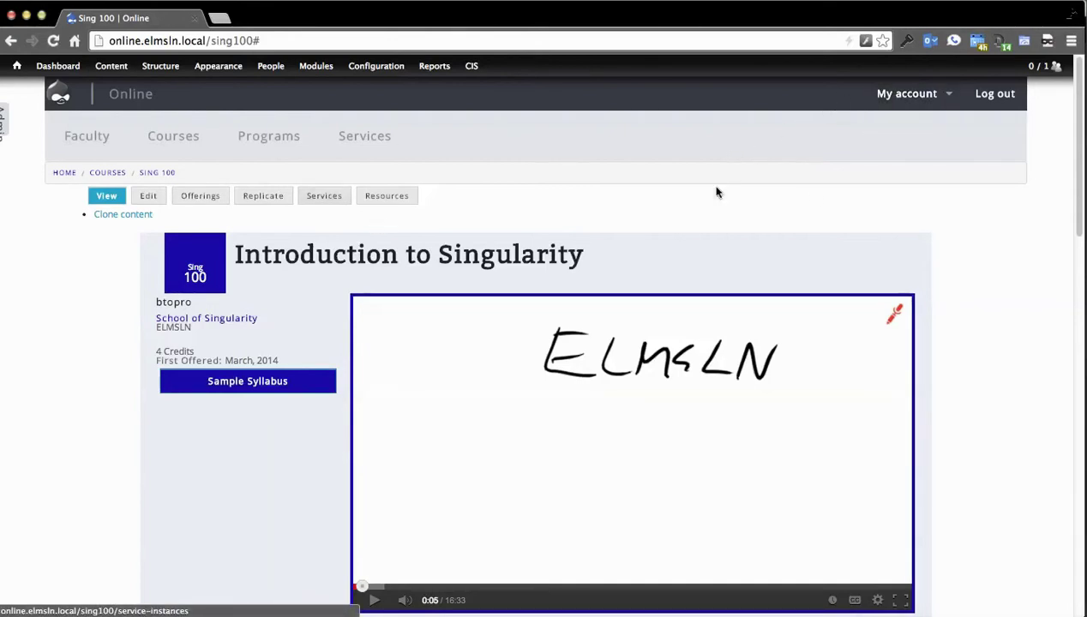
Step: Open the course setup form and choose Sing 100 as the course to set up
mouse_move(898, 101)
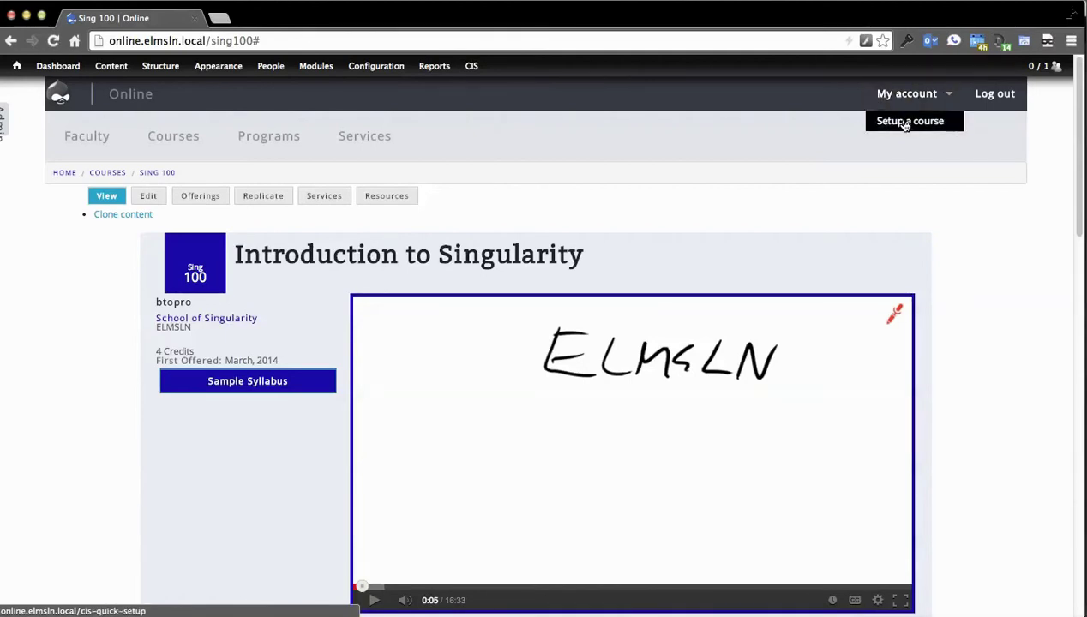
left_click(905, 125)
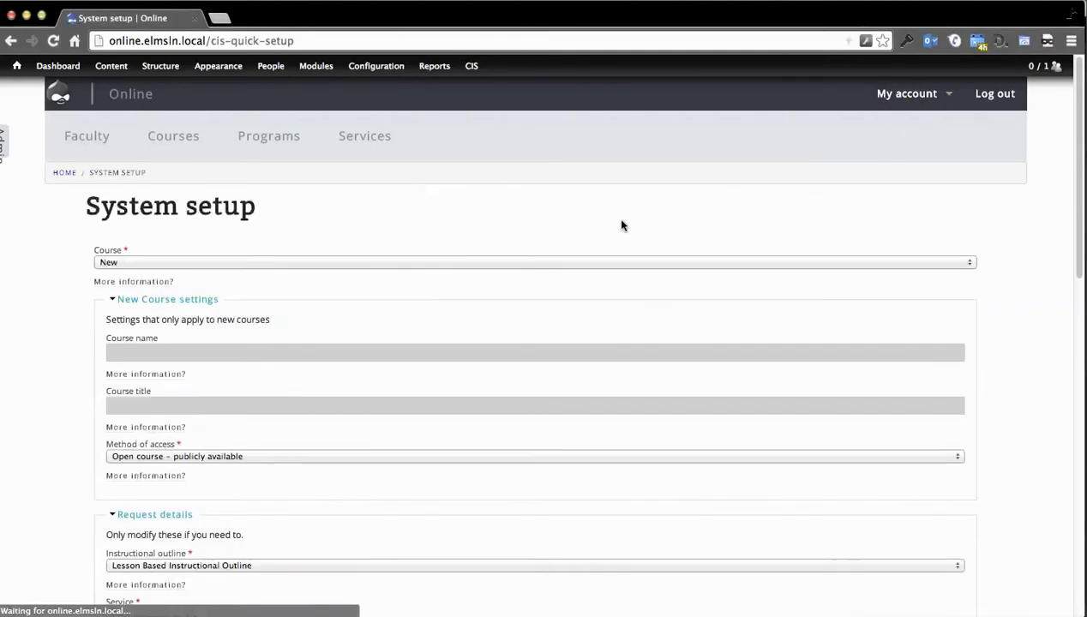
left_click(131, 263)
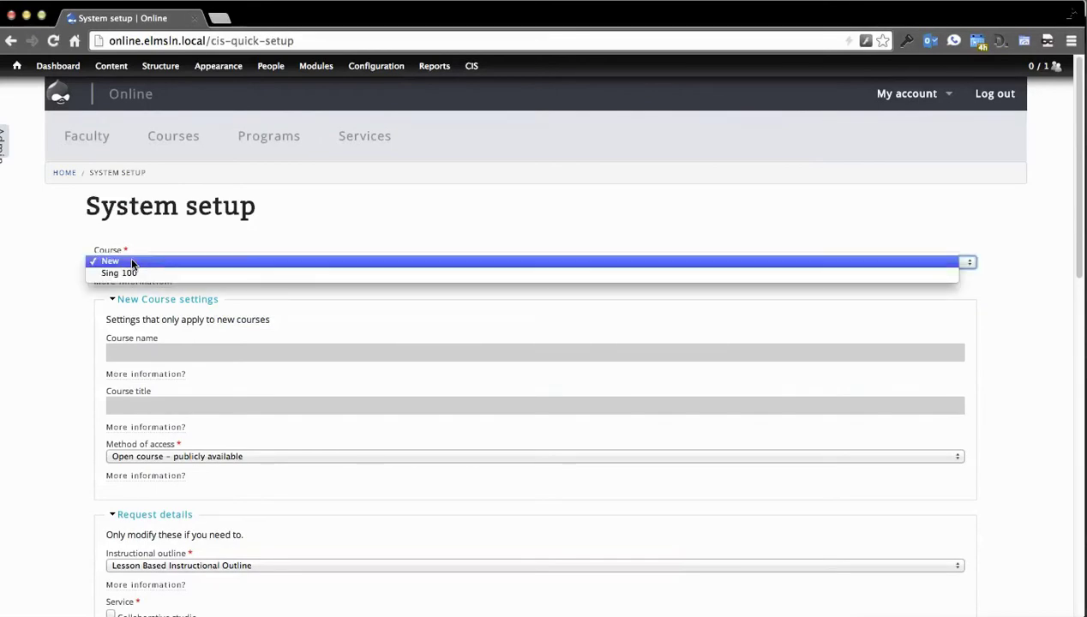
left_click(293, 223)
scroll(73, 275, "down", 15)
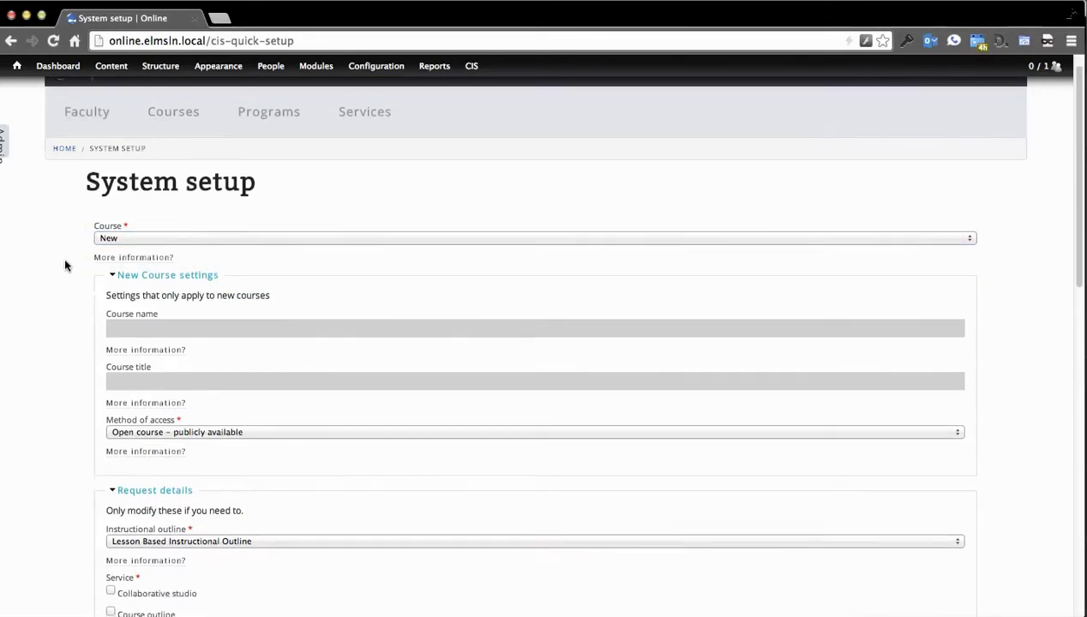
scroll(68, 274, "up", 15)
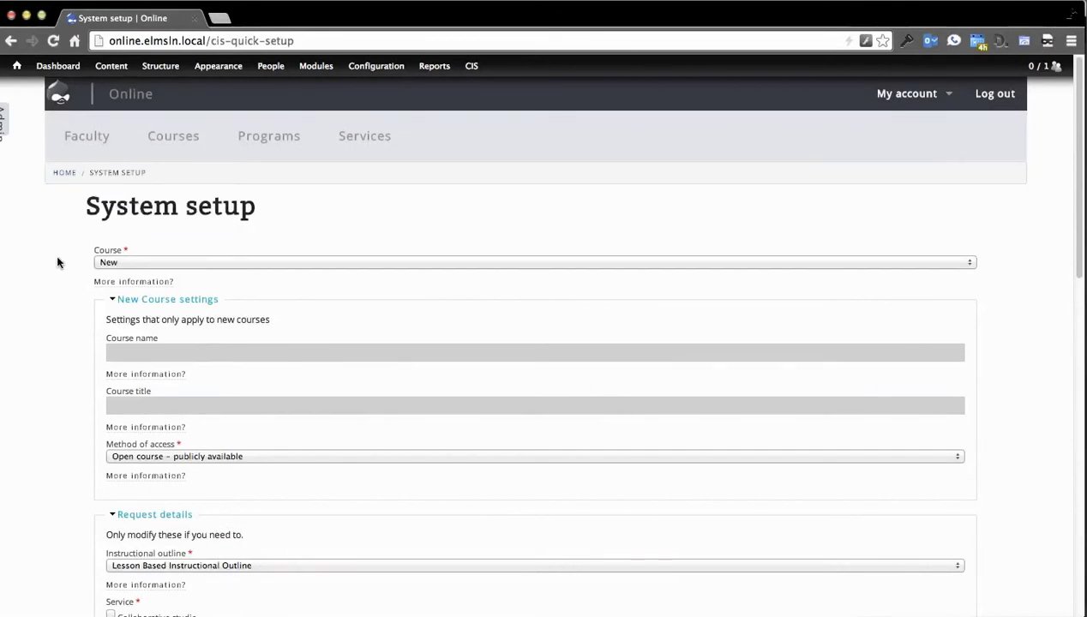
scroll(75, 238, "down", 3)
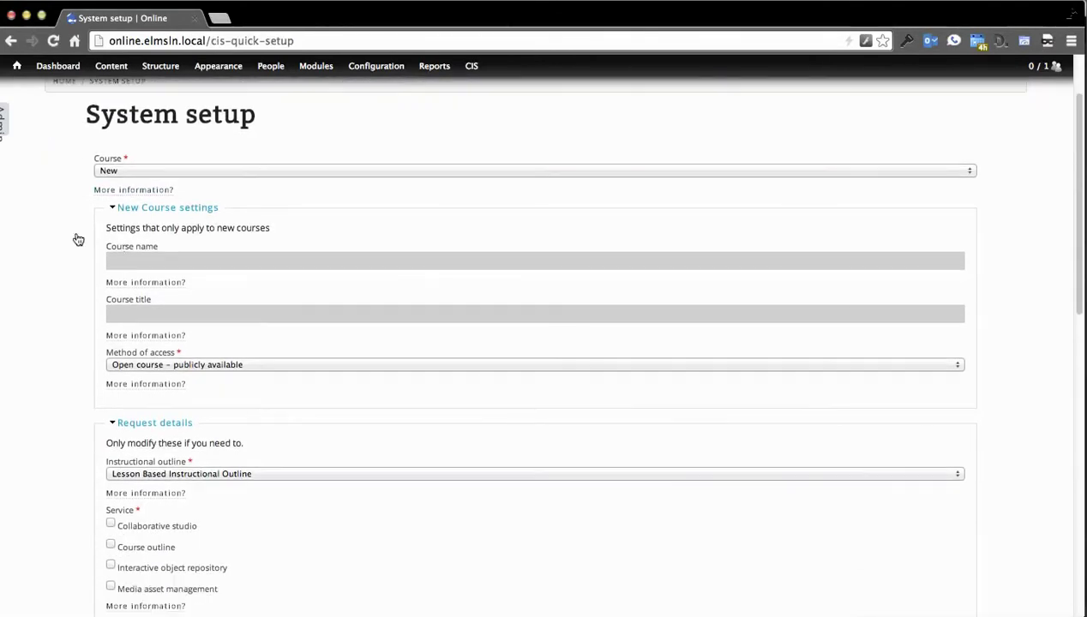
scroll(83, 220, "up", 3)
left_click(240, 254)
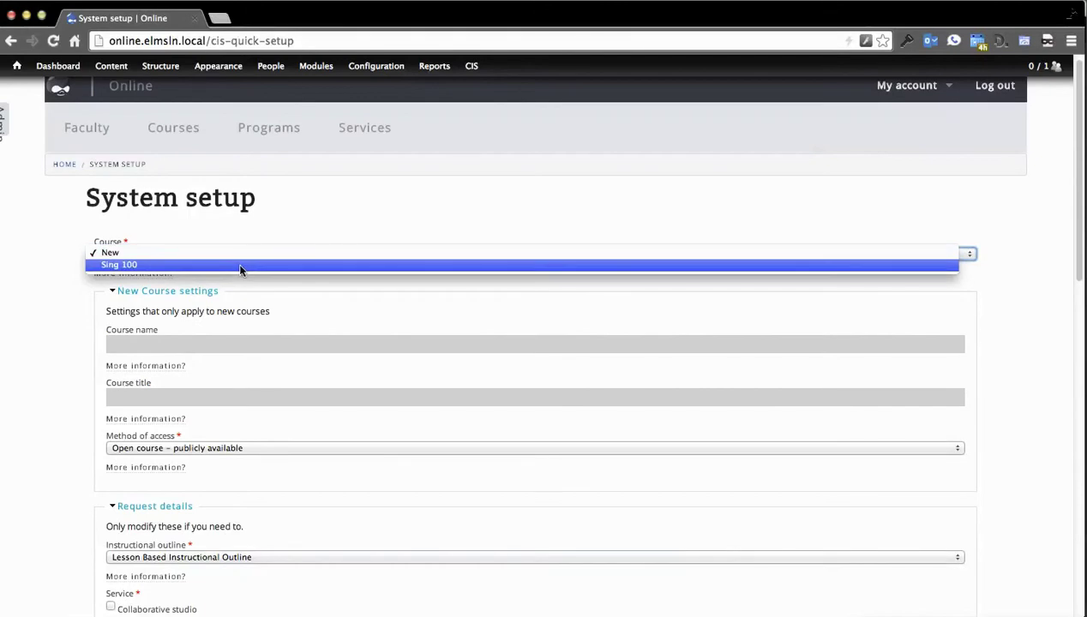
left_click(240, 265)
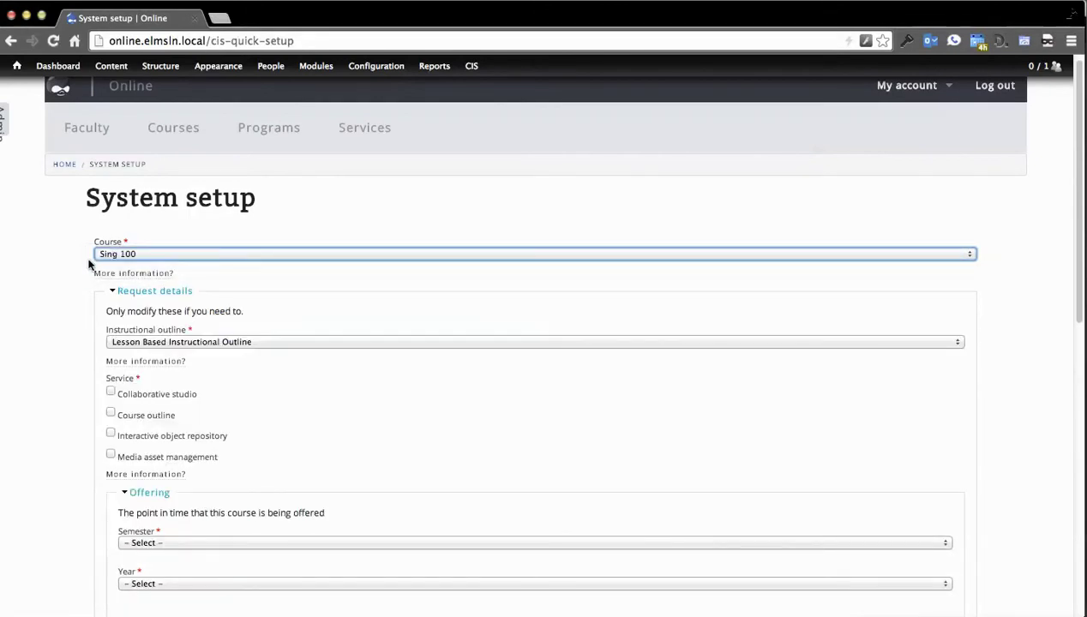
Step: Request the Course outline service with the Unit Based Instructional Outline
scroll(88, 264, "down", 2)
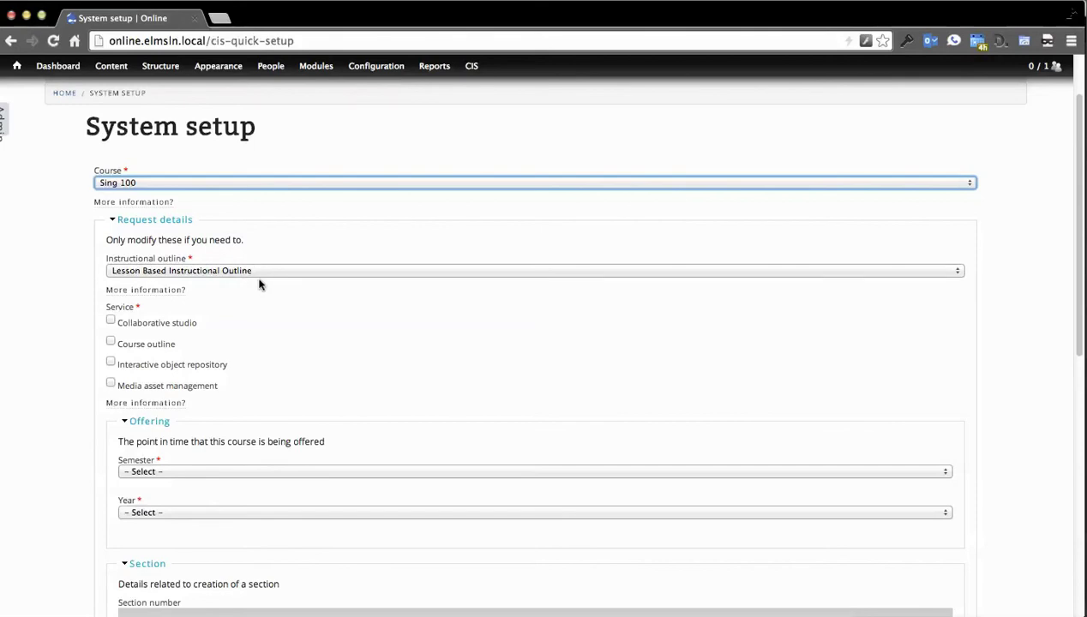
left_click(143, 351)
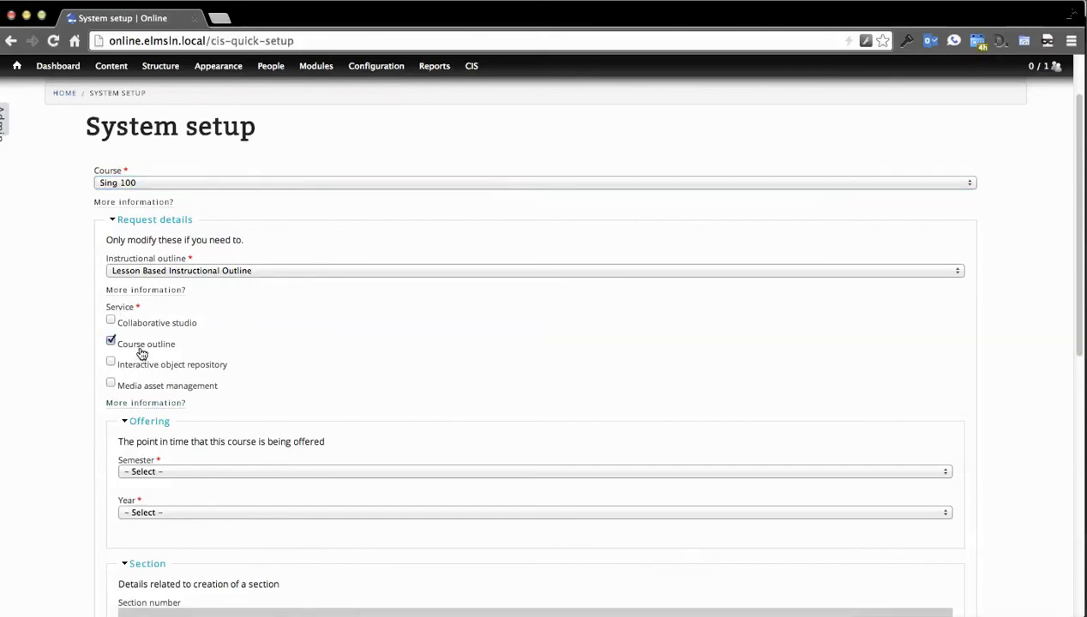
left_click(273, 275)
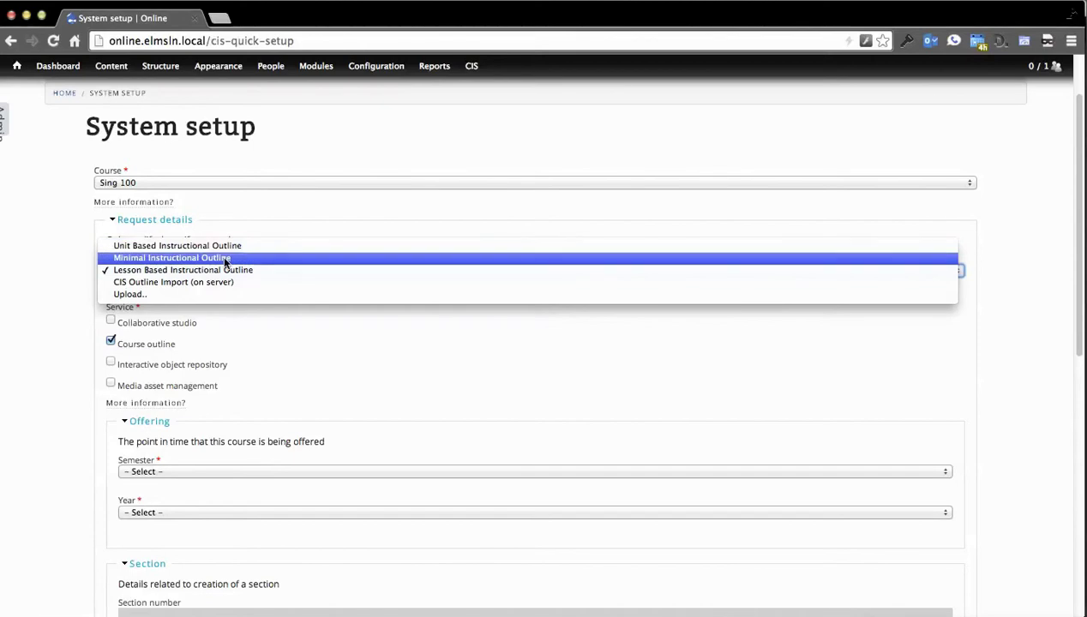
left_click(301, 246)
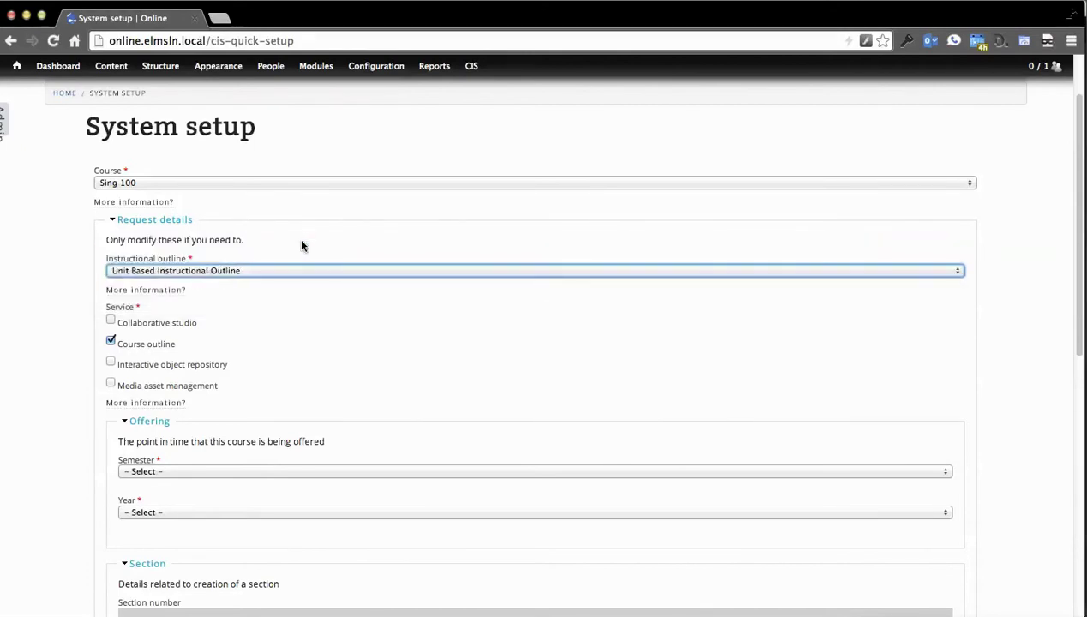
left_click(279, 273)
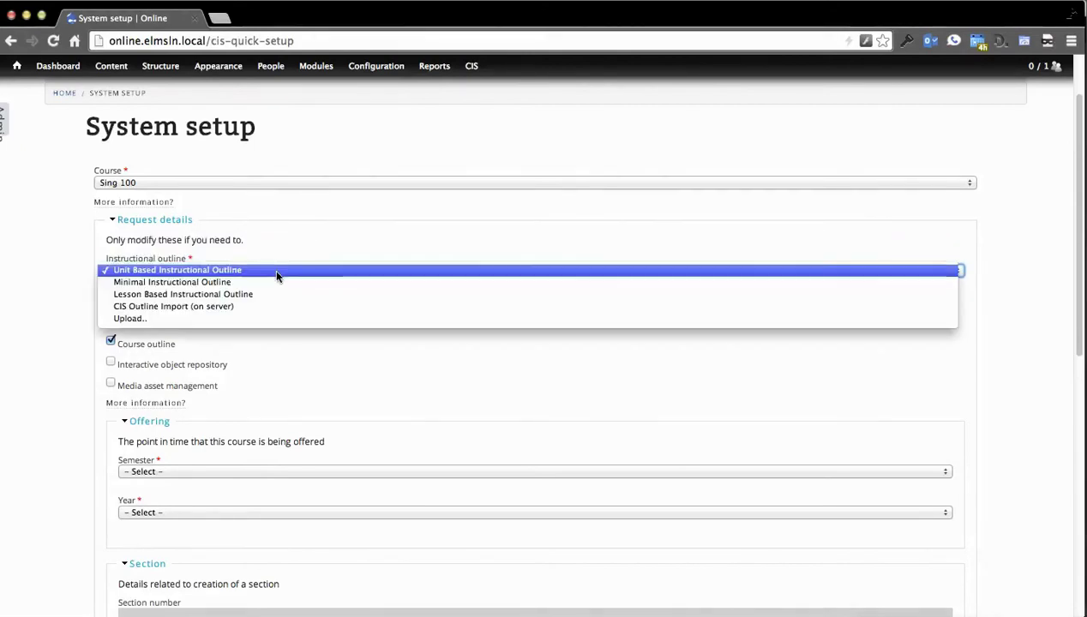
left_click(49, 248)
Step: Set the offering semester to Spring and the year to 2013-14
scroll(51, 247, "down", 3)
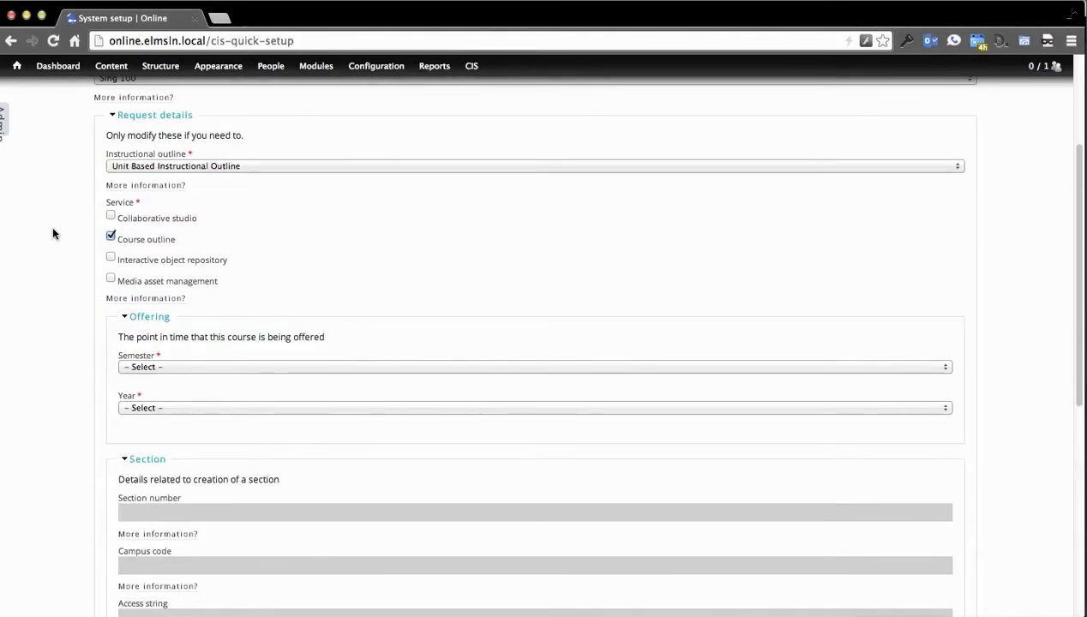
scroll(59, 247, "down", 1)
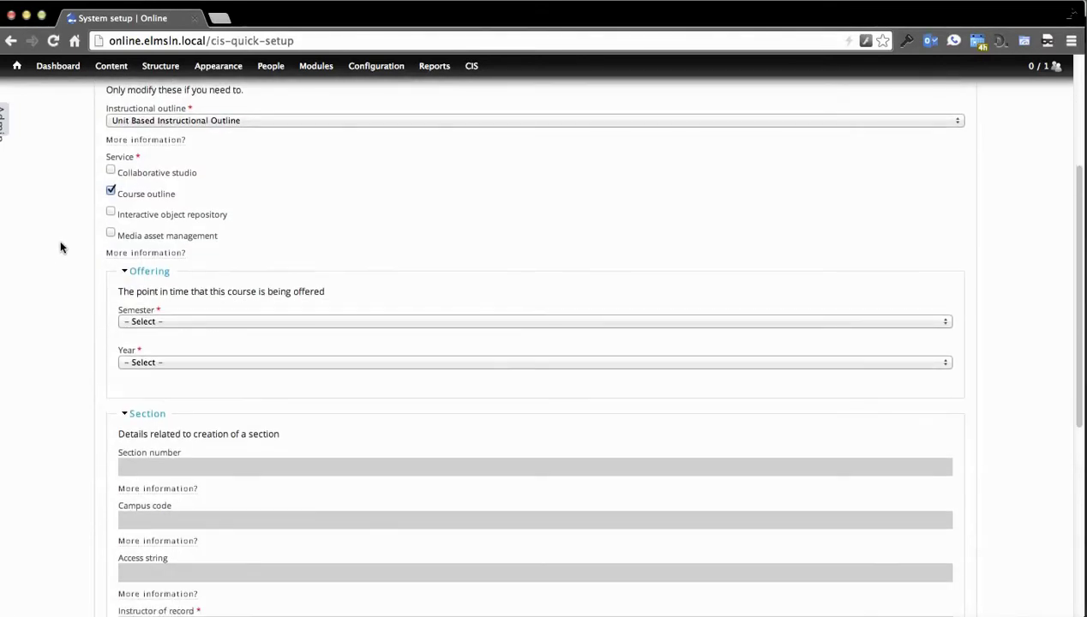
left_click(237, 323)
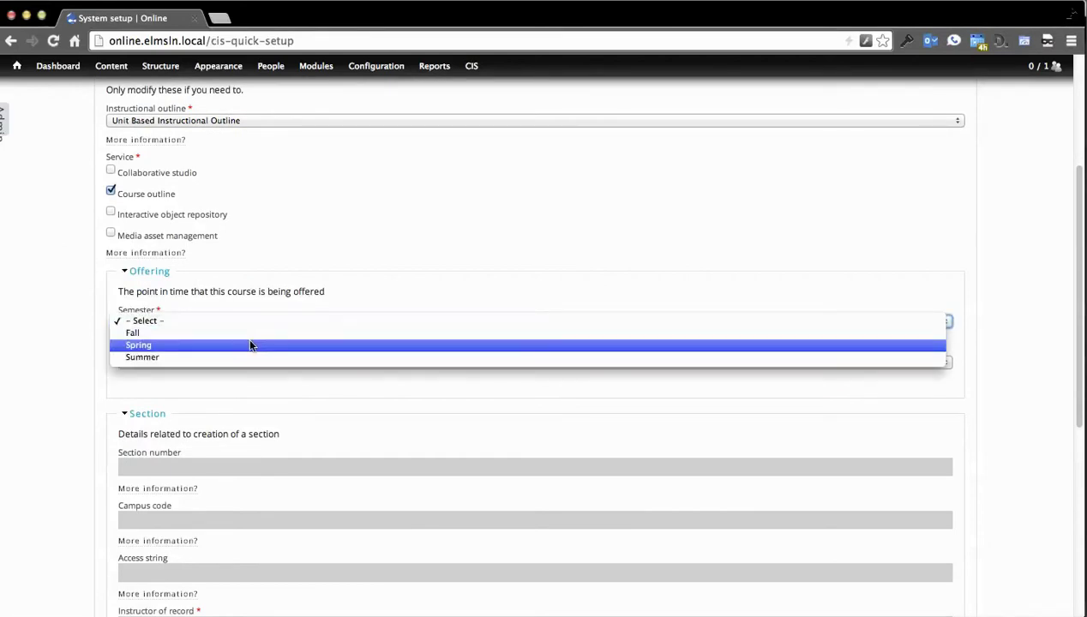
left_click(251, 344)
left_click(229, 362)
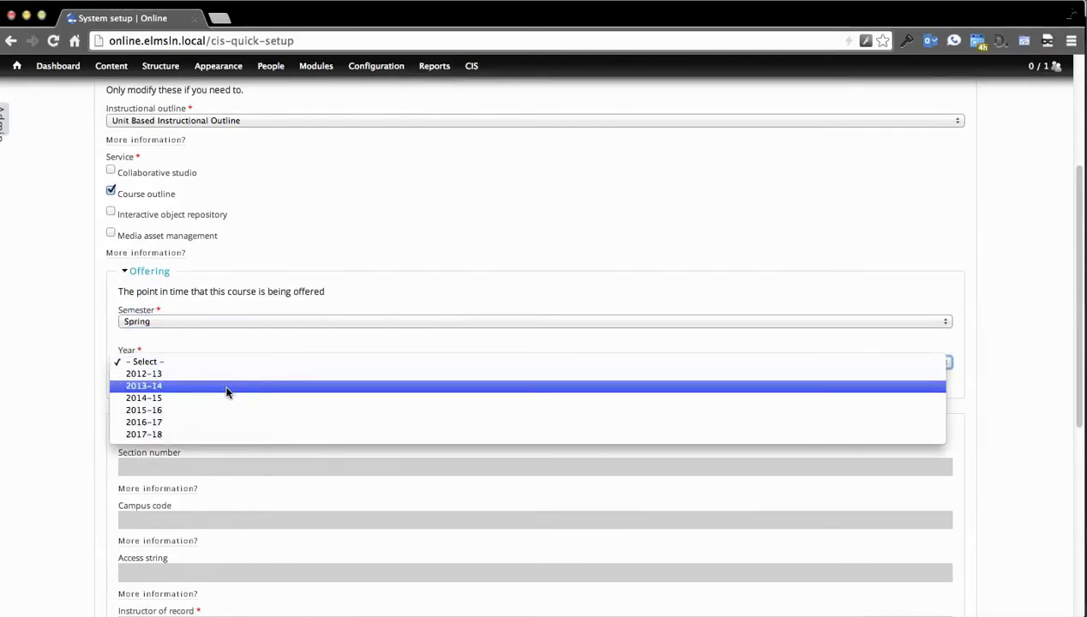
left_click(228, 390)
Step: Fill in section 001, campus code V and an access string, then create the course
scroll(45, 334, "down", 2)
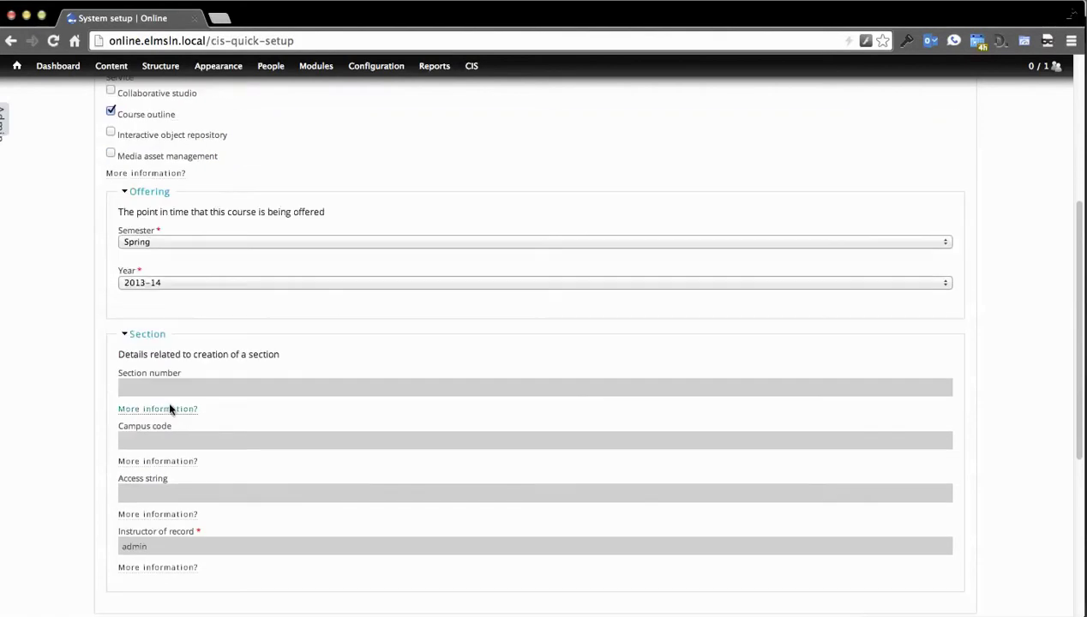
left_click(167, 388)
scroll(42, 371, "down", 1)
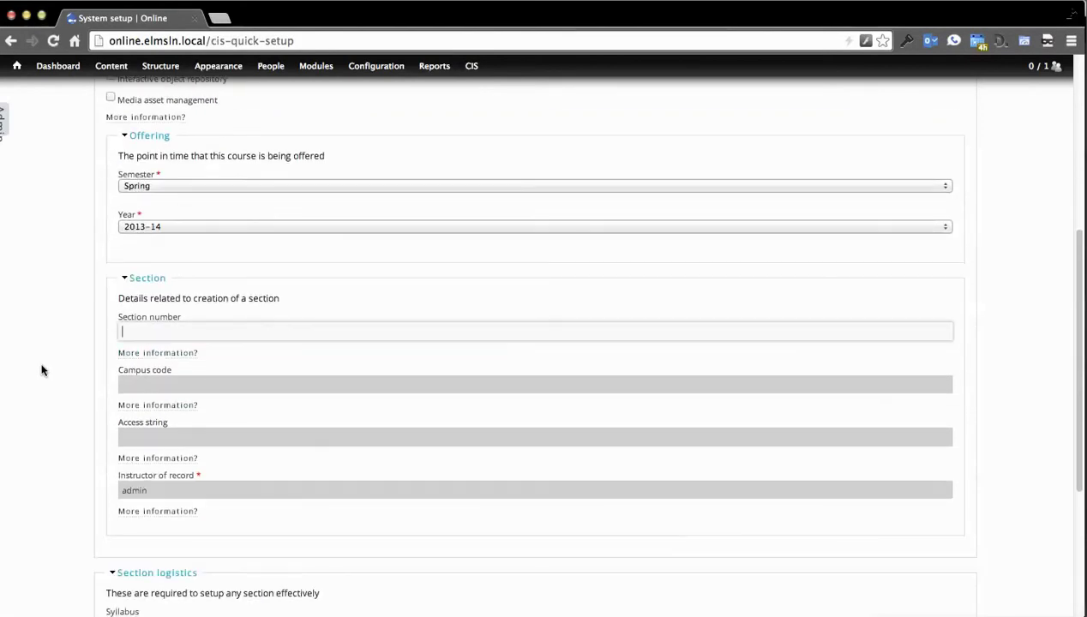
left_click(178, 384)
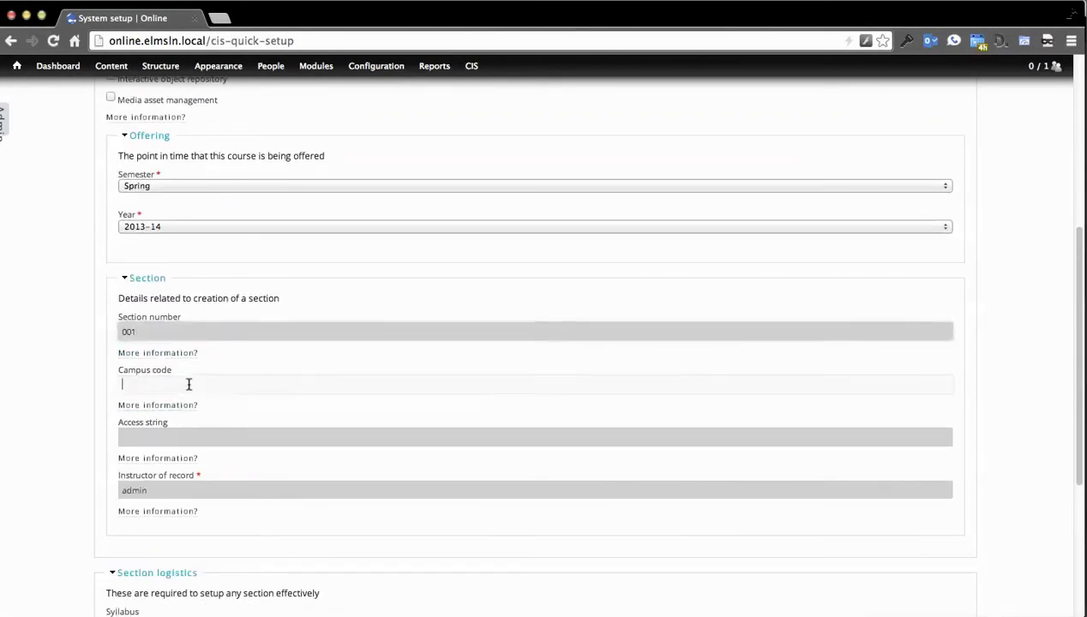
left_click(166, 438)
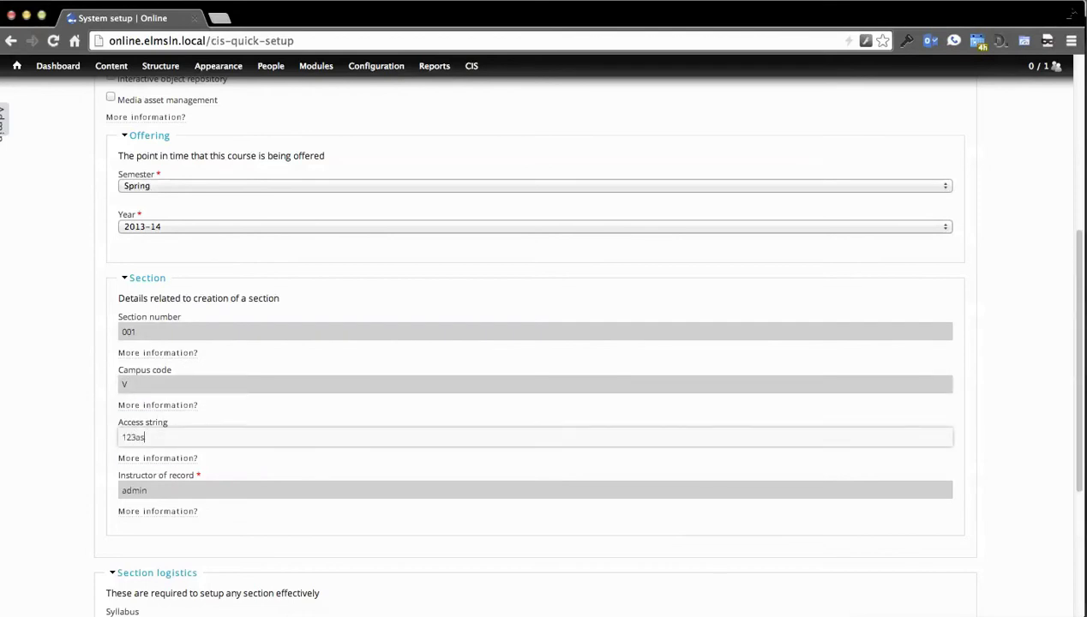
scroll(57, 291, "down", 5)
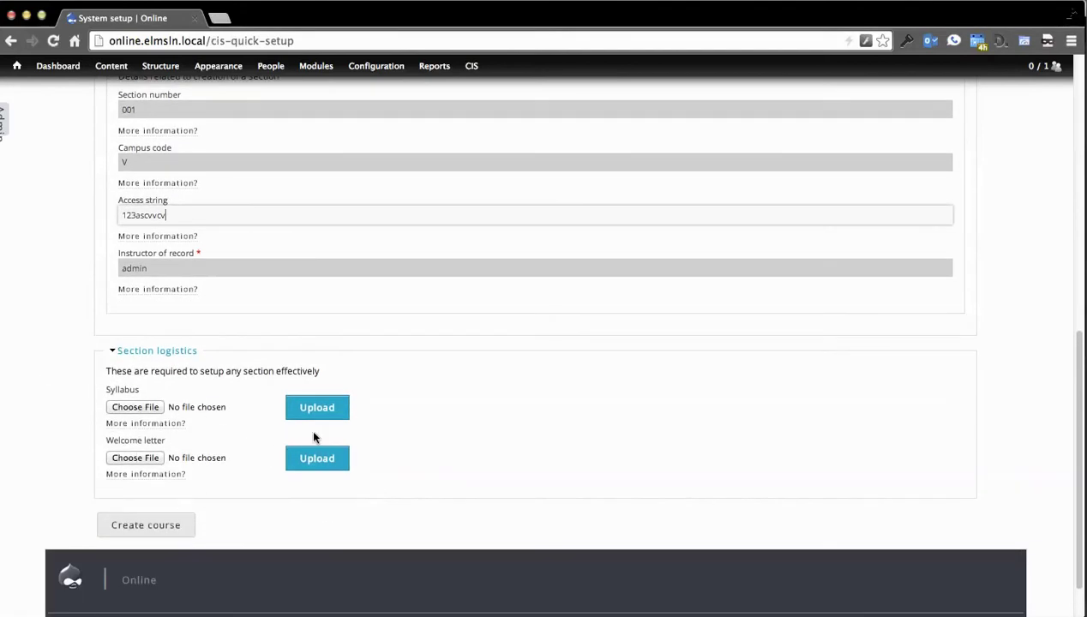
left_click(139, 532)
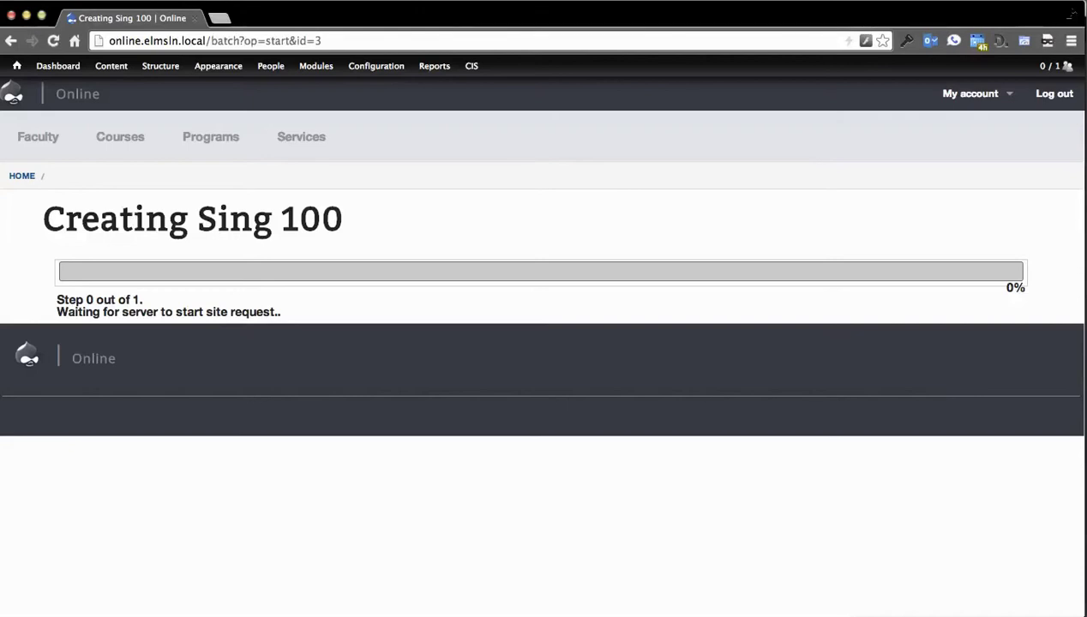
Step: Switch to the ssh Terminal window while the Creating Sing 100 build runs
key("super+Tab")
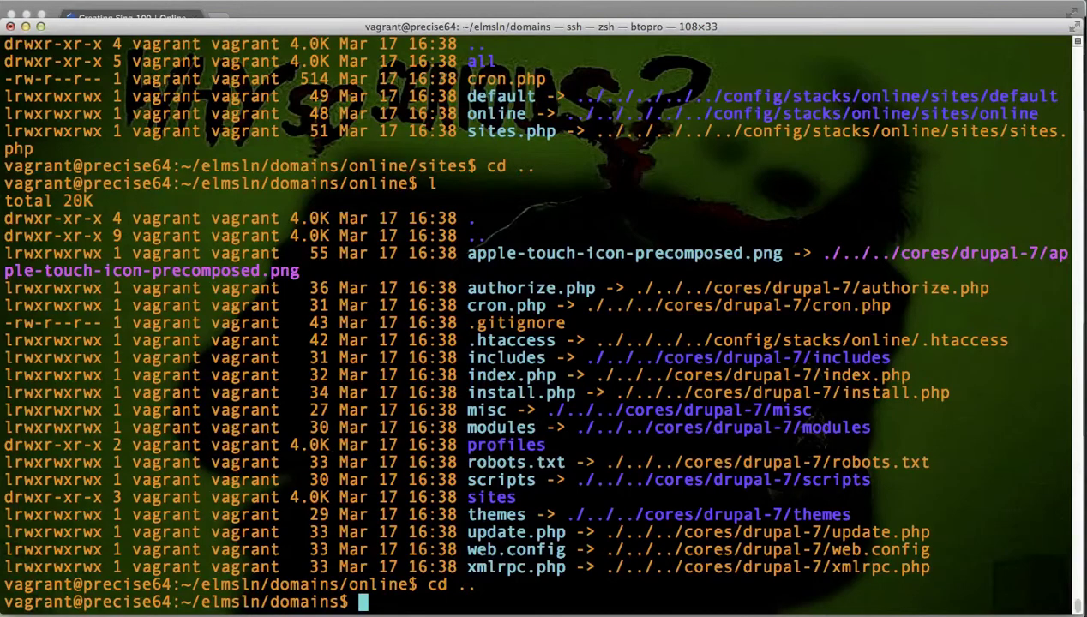
Step: Shrink and raise the terminal above the Sing 100 progress page, then change into ~/elmsln
left_click_drag(654, 614, 678, 253)
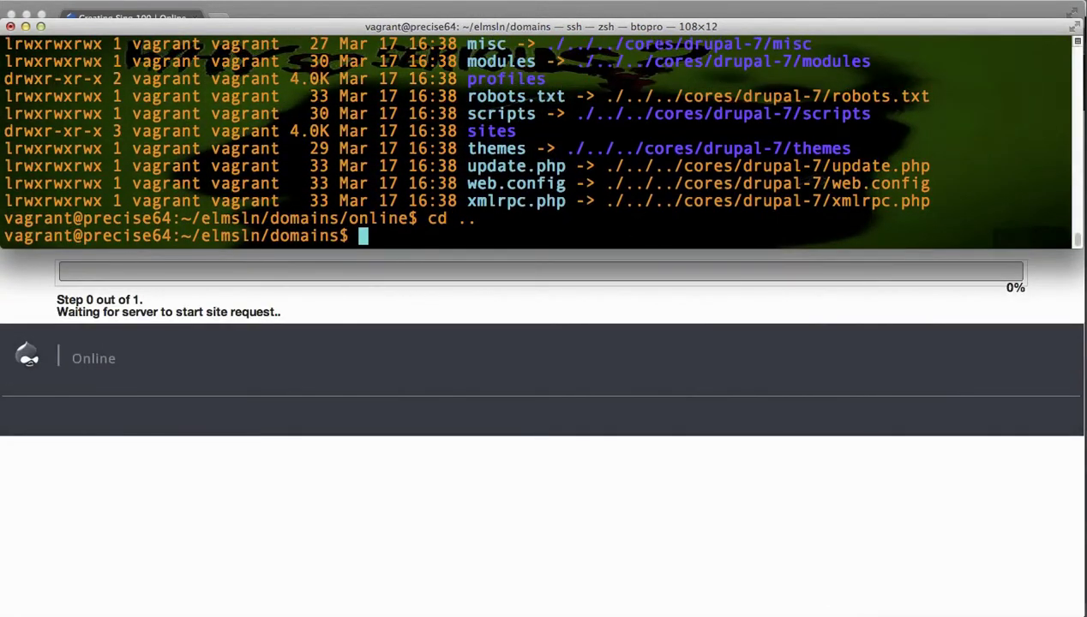
left_click_drag(662, 35, 656, 14)
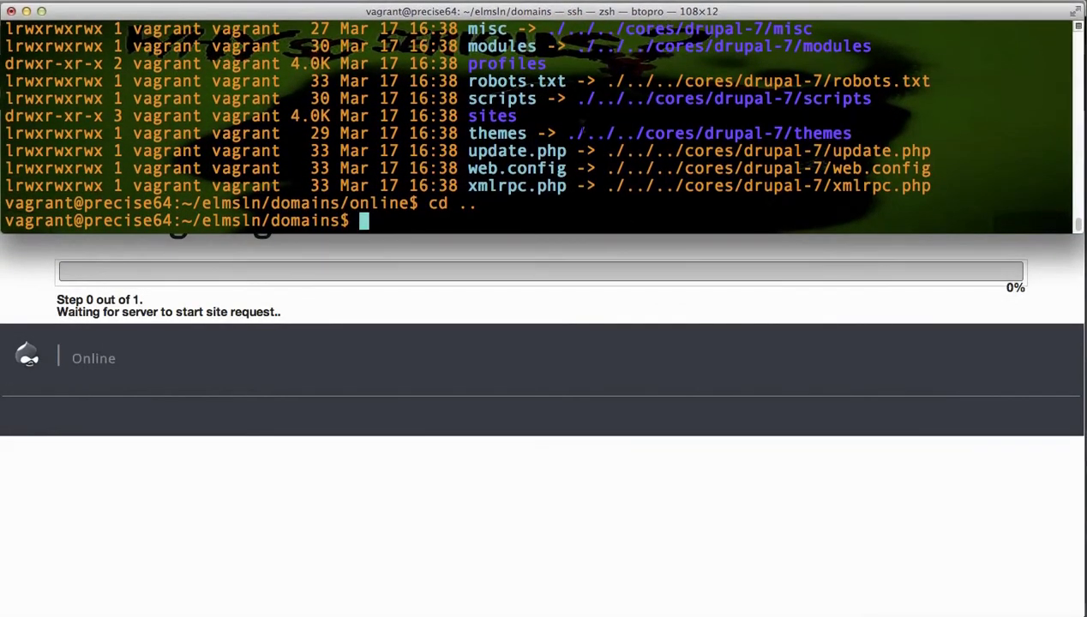
type("cd ~/")
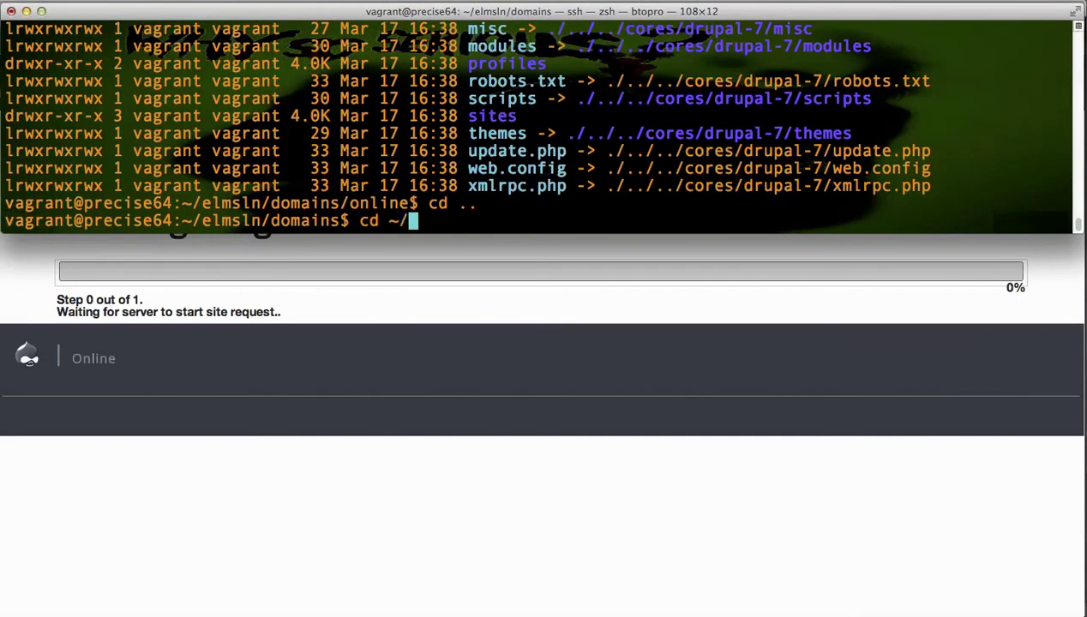
type("elmsln")
key("Return")
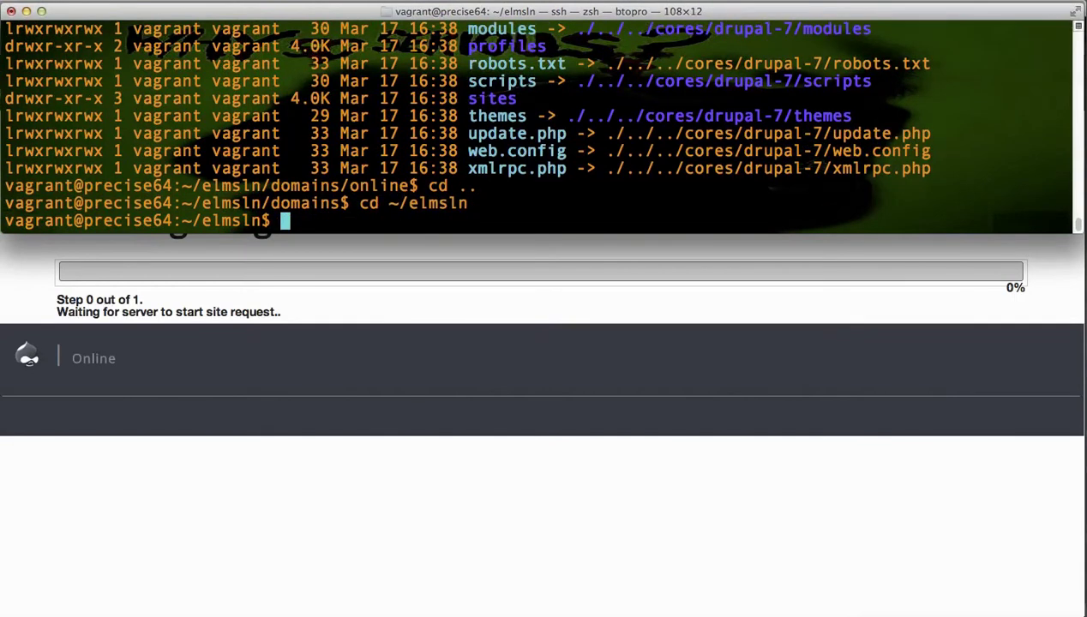
Step: Change into config/jobs and list its files, highlighting sing100 in the progress file name
type("cd config")
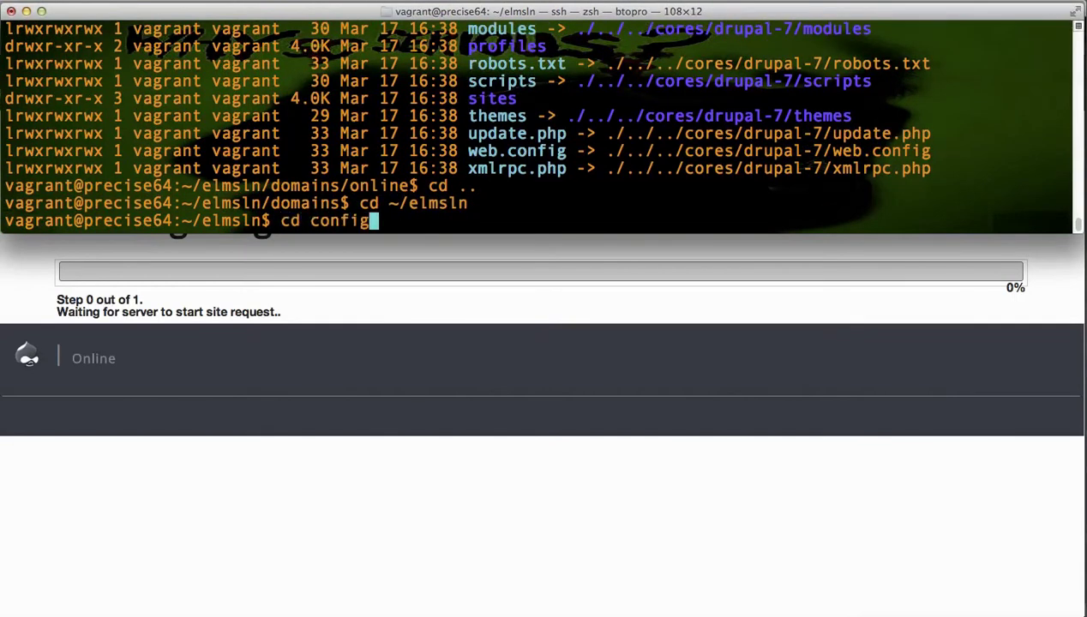
type("/jobs")
key("Return")
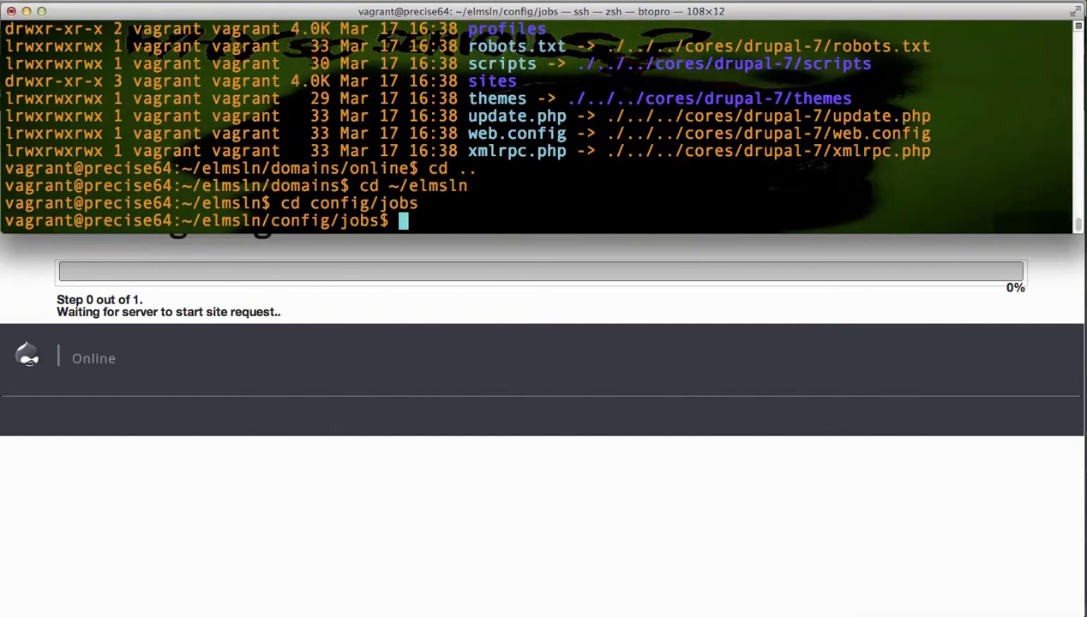
type("l")
key("Return")
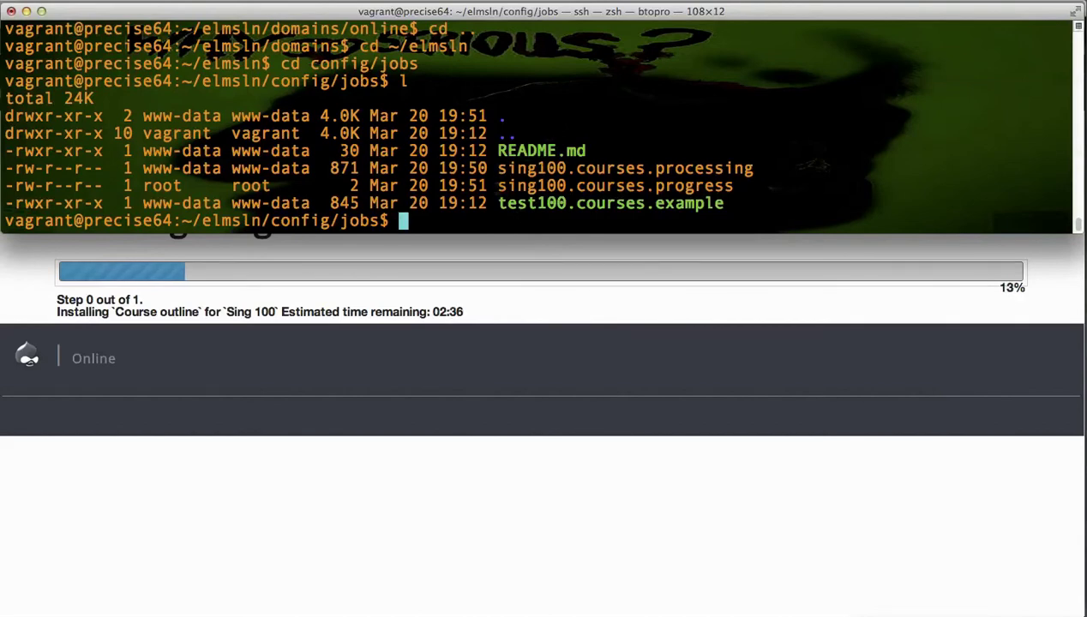
left_click_drag(497, 185, 564, 185)
Step: Highlight the courses, courses.progress and 100 parts of the sing100.courses.progress file name
left_click(565, 185)
mouse_move(576, 185)
left_mouse_down()
mouse_move(643, 185)
mouse_move(574, 185)
left_mouse_up()
left_click(643, 185)
left_click(577, 185)
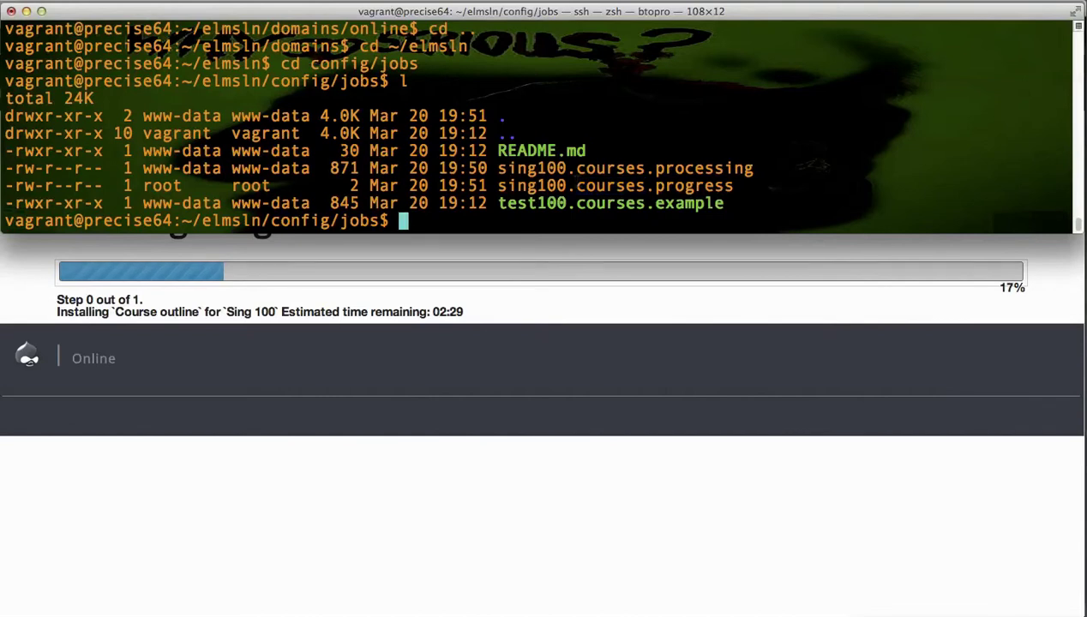
left_click_drag(574, 185, 727, 185)
left_click(727, 185)
left_click_drag(573, 185, 536, 186)
left_click(680, 186)
Step: Open sing100.courses.processing in vi using the copied file name
left_click_drag(754, 168, 517, 168)
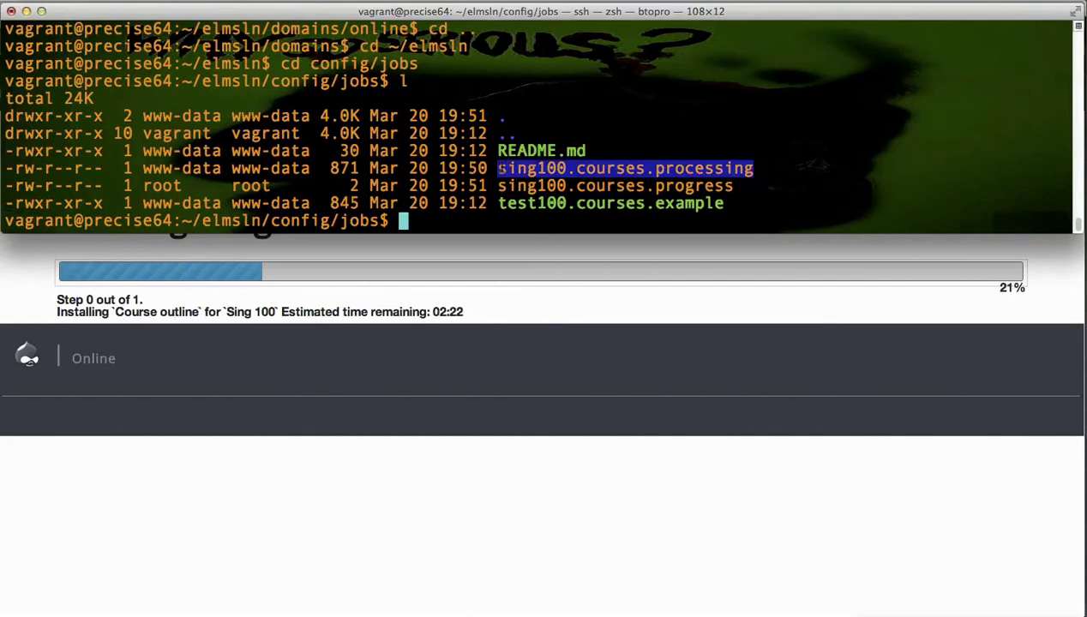
type("vi")
type("sing100.courses.processing")
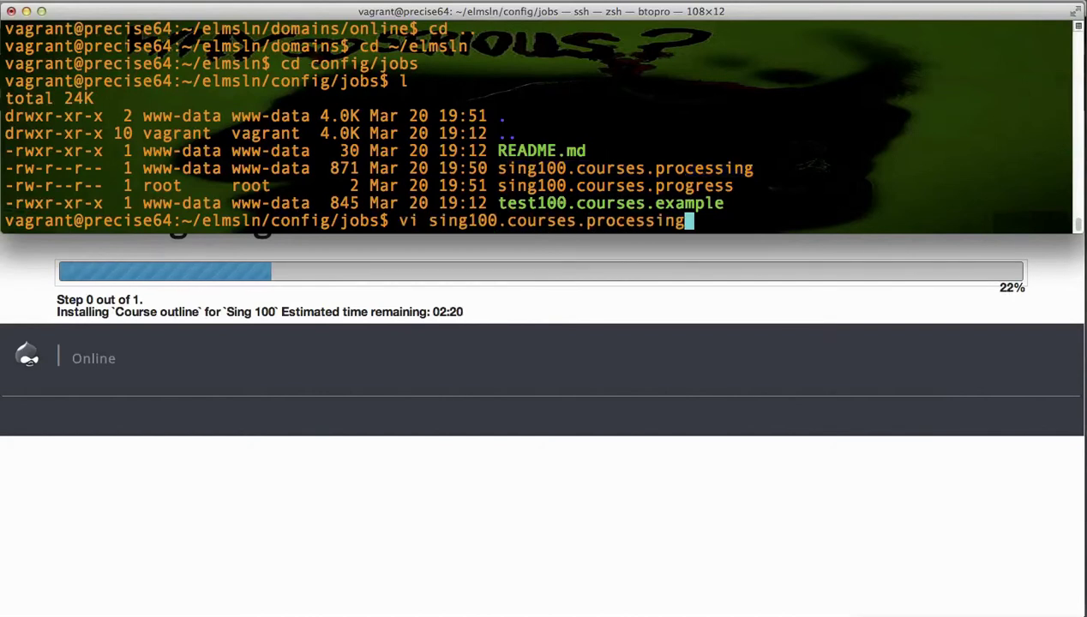
key("Return")
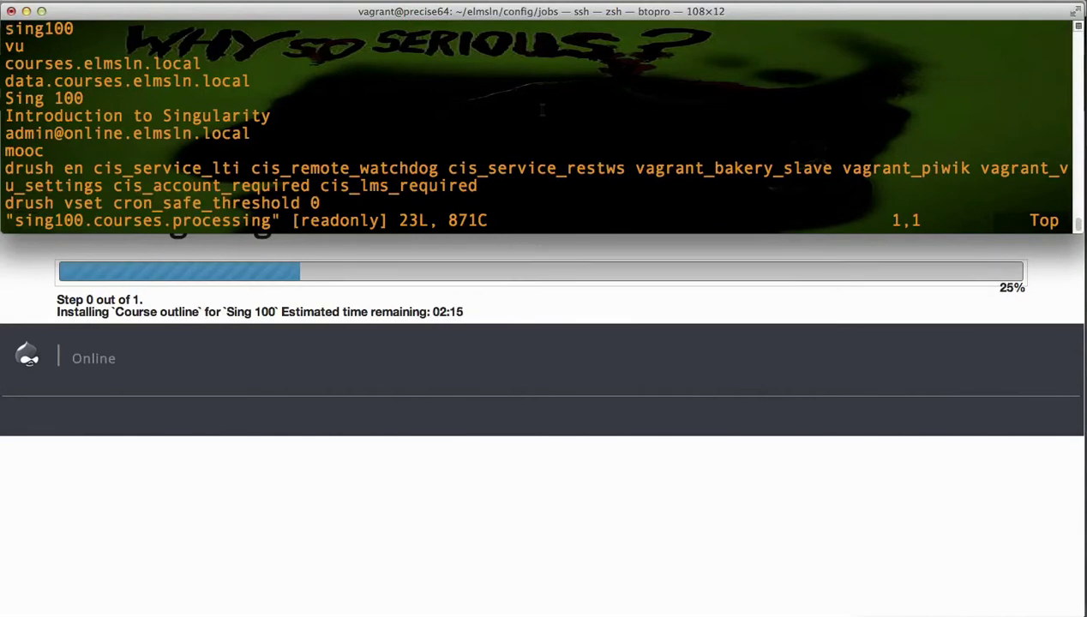
Step: Step through the domain lines, Sing 100 title, mooc line and drush settings commands
key("Down")
key("Down")
key("Down")
key("Down")
key("Down")
key("Down")
key("Down")
key("Down")
key("Down")
key("Down")
key("Up")
key("Up")
key("Up")
key("Up")
key("Up")
key("Up")
key("Up")
key("Up")
key("Up")
key("Up")
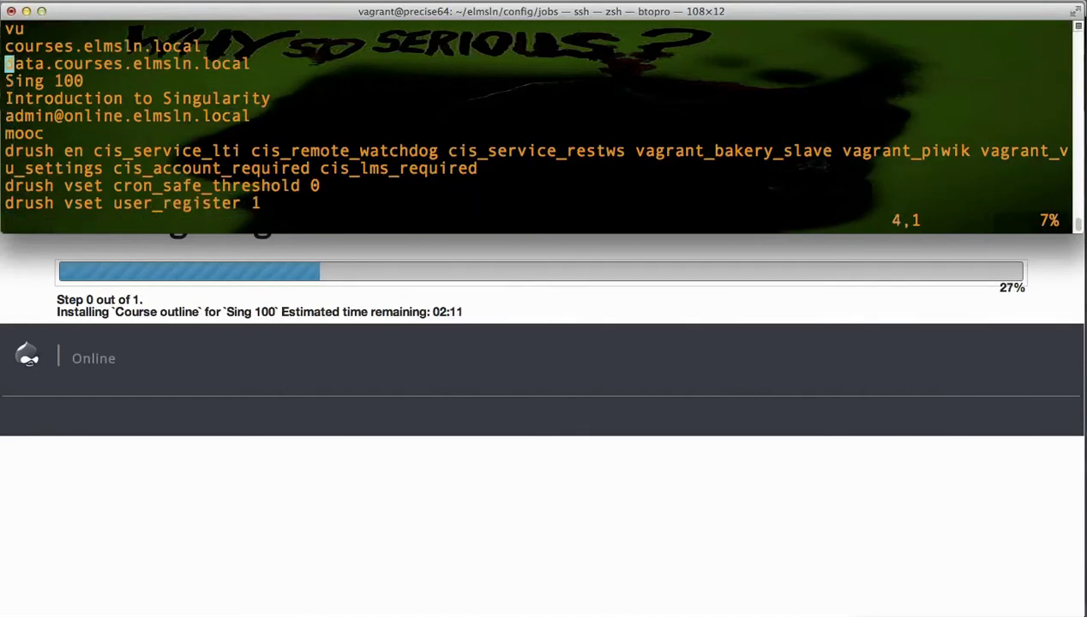
key("Down")
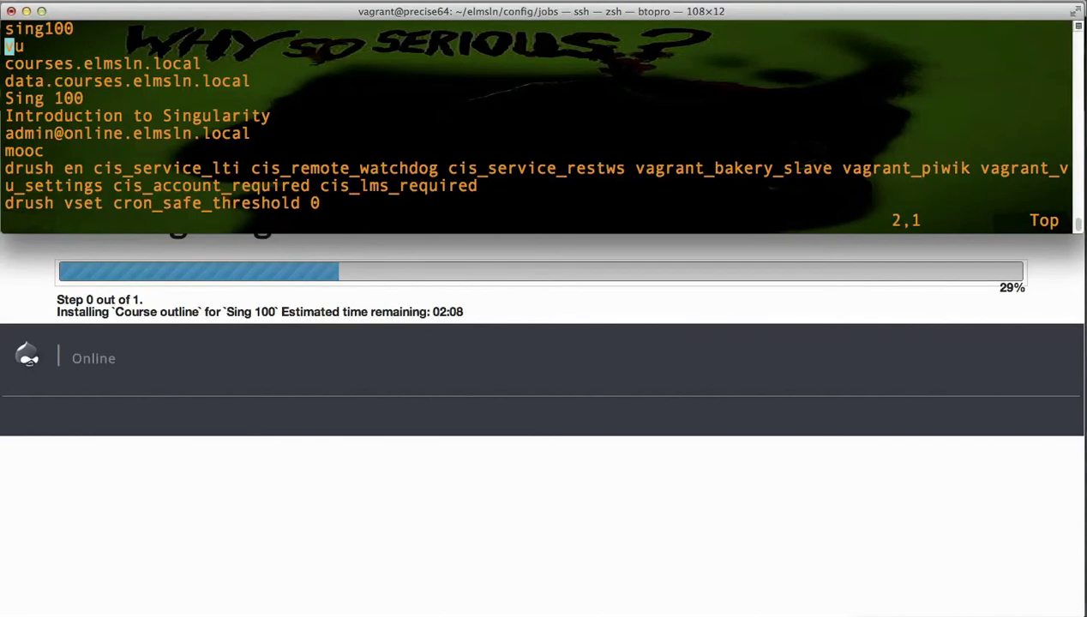
key("Down")
key("Down")
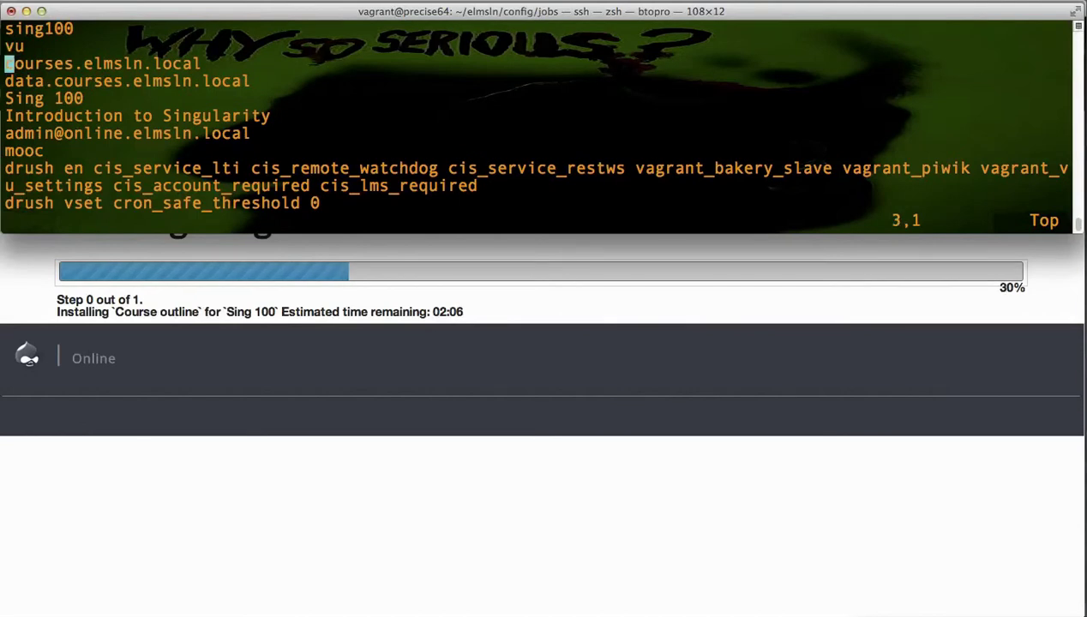
key("Up")
key("Down")
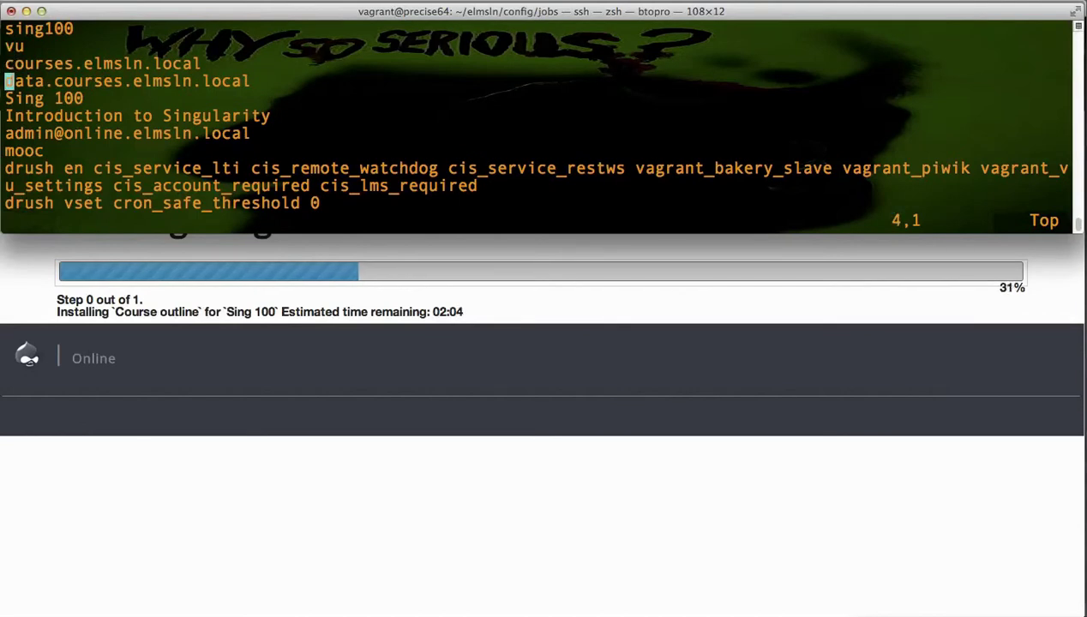
key("Down")
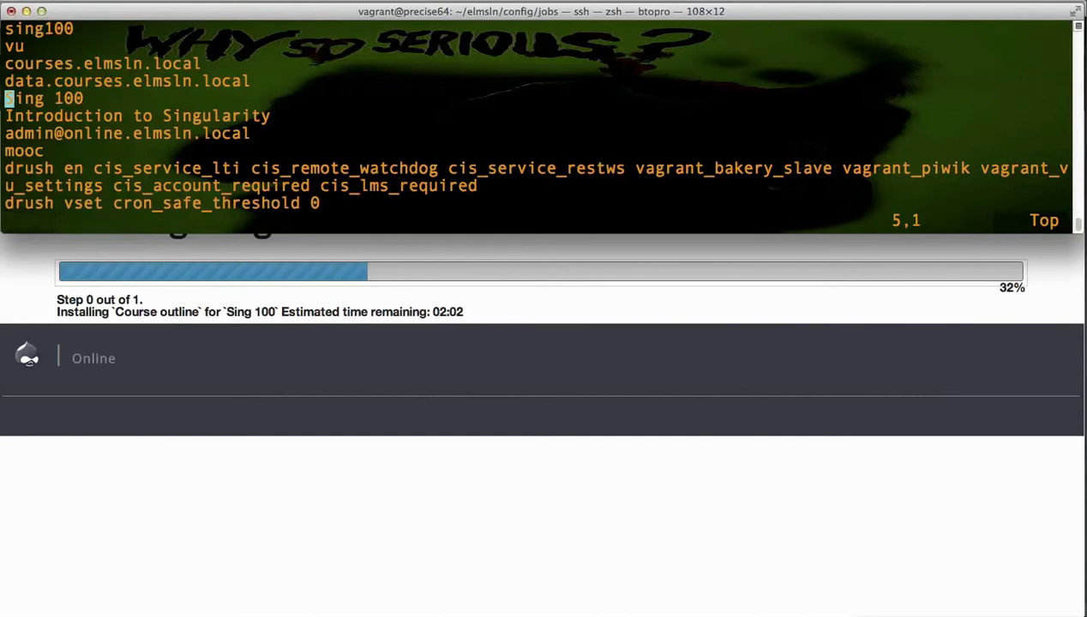
key("Down")
key("Down")
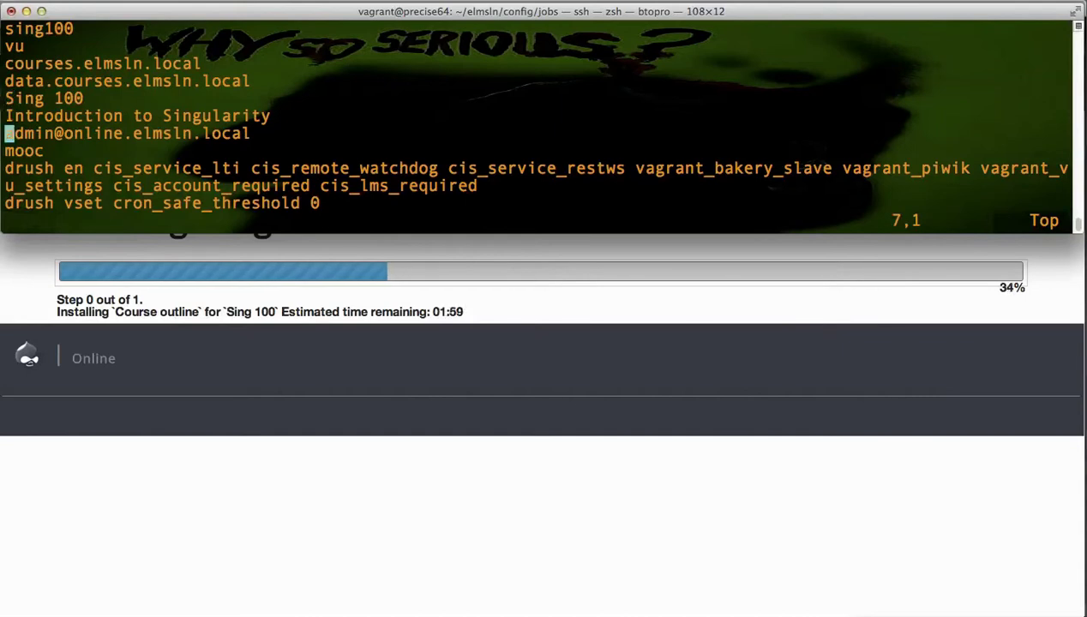
key("Down")
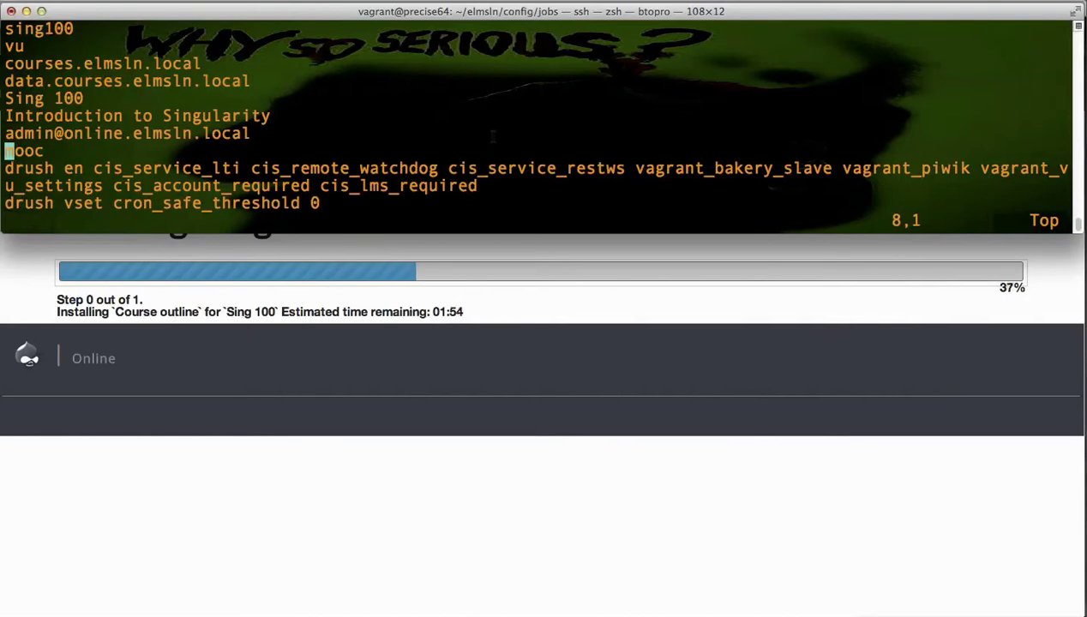
key("Down")
key("Down")
key("Down")
key("Down")
key("Down")
key("Down")
key("Down")
key("Down")
key("Down")
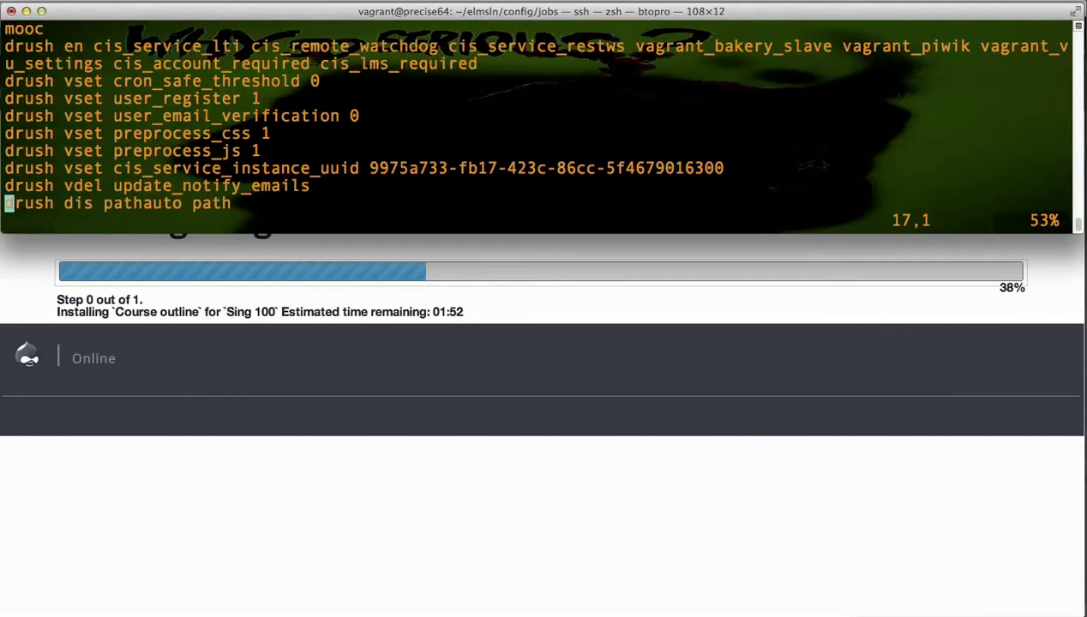
key("Down")
key("Down")
key("Down")
key("Down")
key("Down")
key("Down")
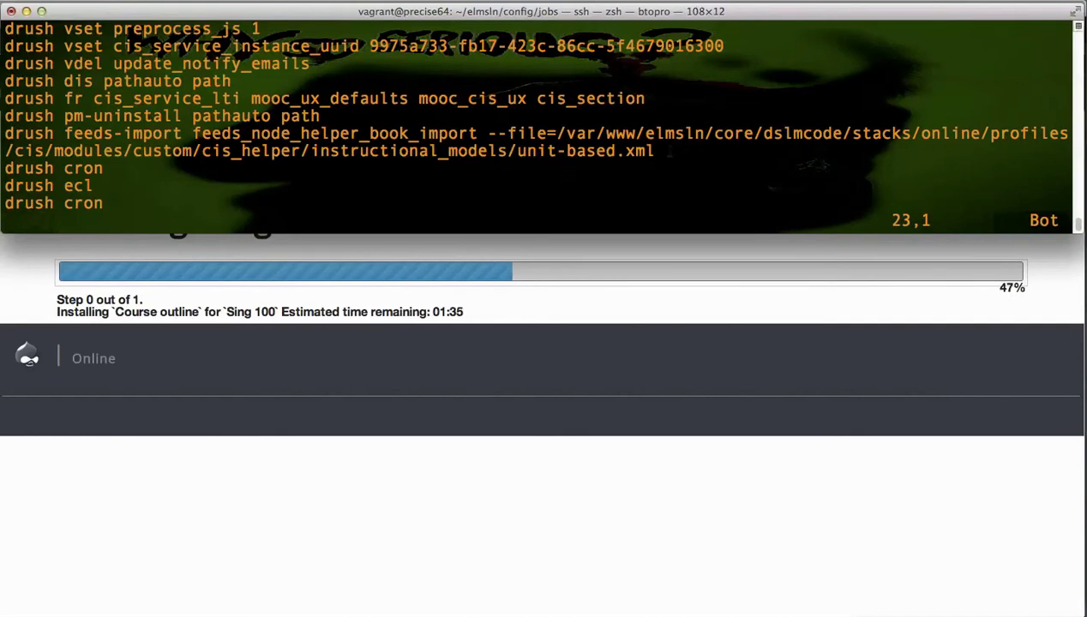
Step: Highlight the unit-based.xml import path, then quit vi with :q
left_click_drag(656, 151, 560, 134)
left_click(561, 134)
type(":")
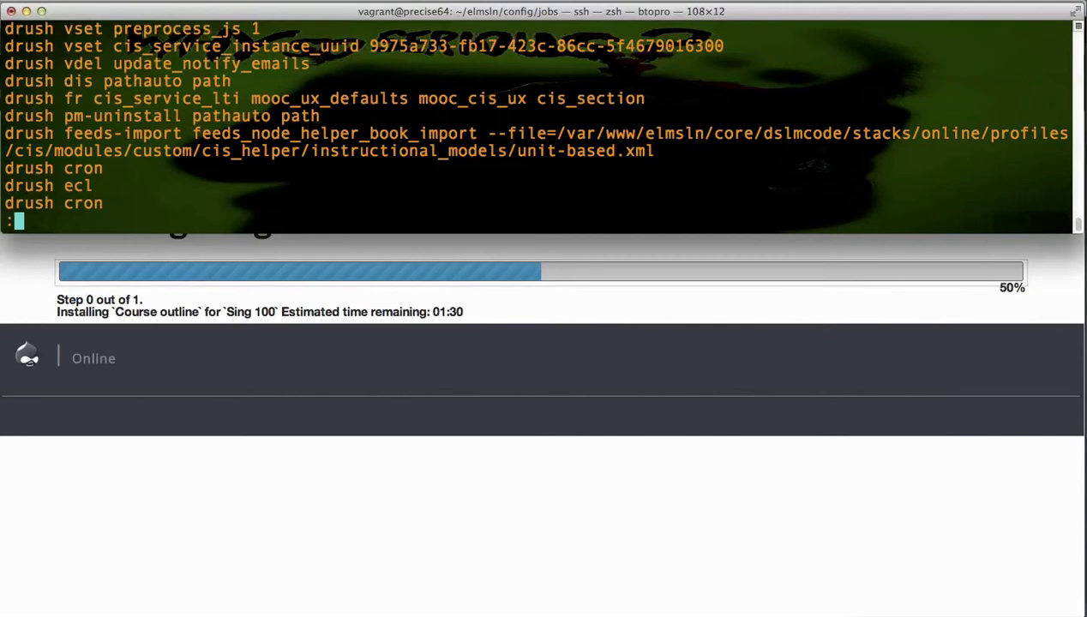
type("q")
key("Return")
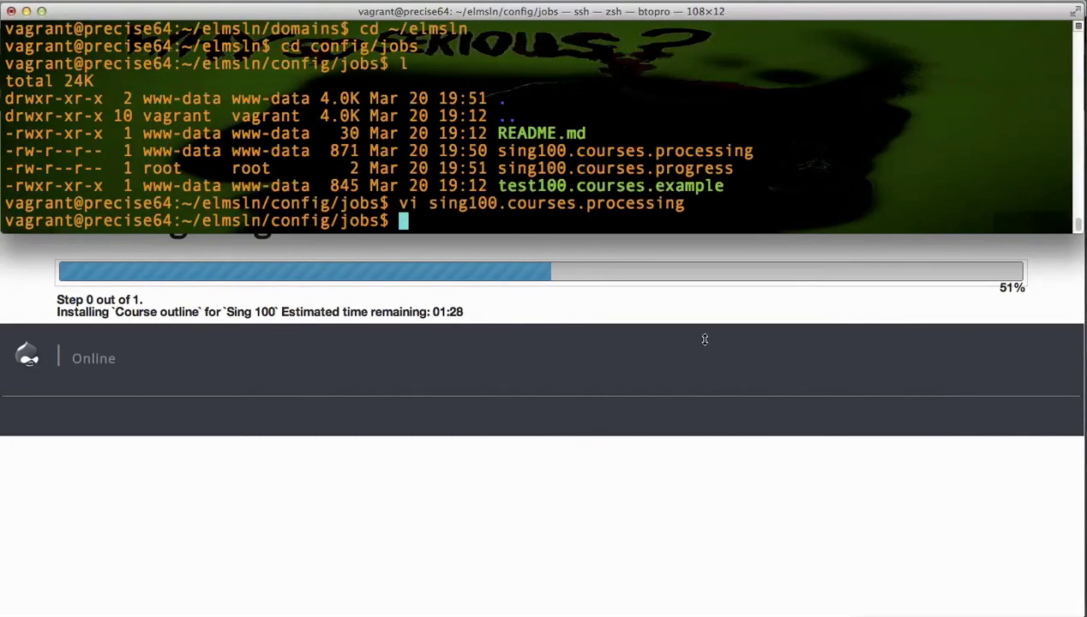
Step: Switch from the terminal back to Chrome showing the Sing 100 course site
key("super+Tab")
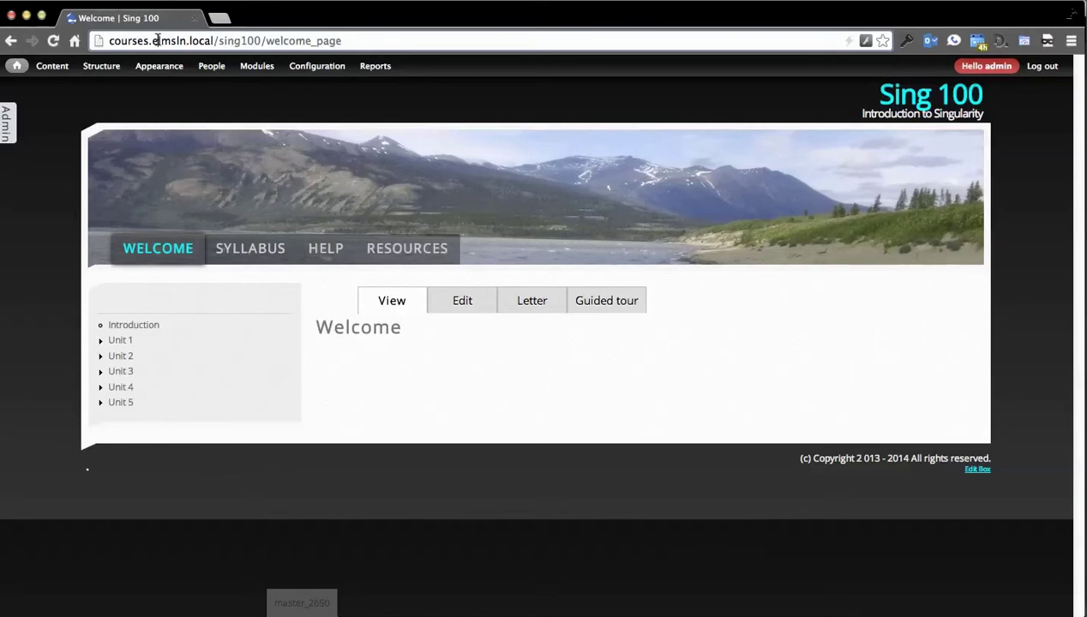
Step: Highlight the elmsln domain, sing100 and welcome_page parts of the address
left_click_drag(155, 41, 194, 40)
left_click(197, 40)
left_click_drag(218, 40, 257, 41)
left_click(260, 41)
left_click(256, 41)
left_click_drag(219, 41, 303, 42)
left_click(345, 41)
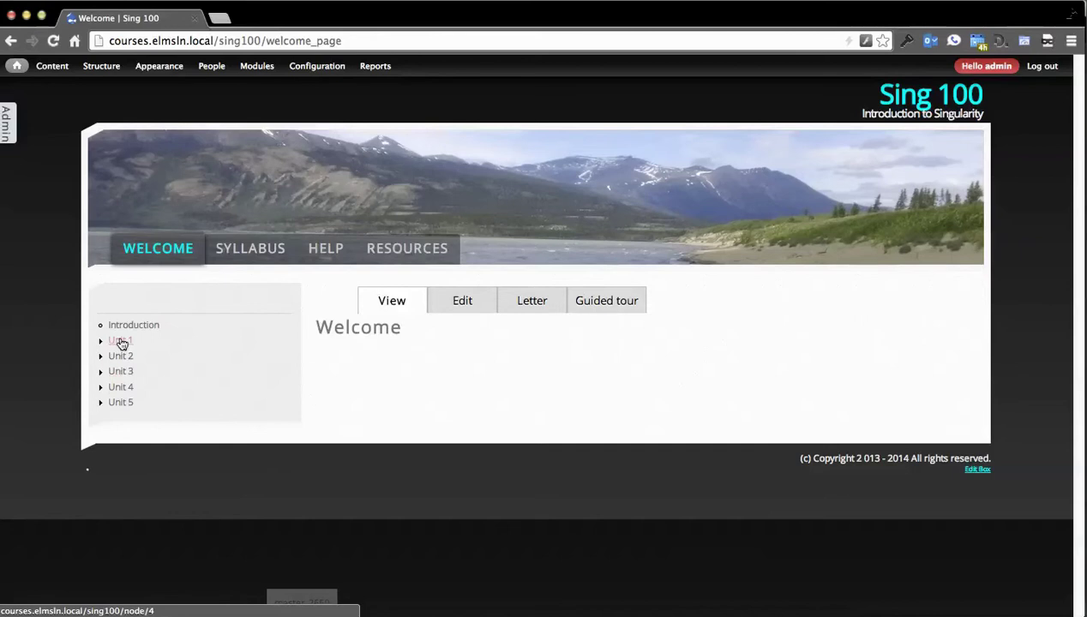
Step: Browse Unit 1, Lesson 1, and its Introduction, Content and Summary pages
left_click(121, 341)
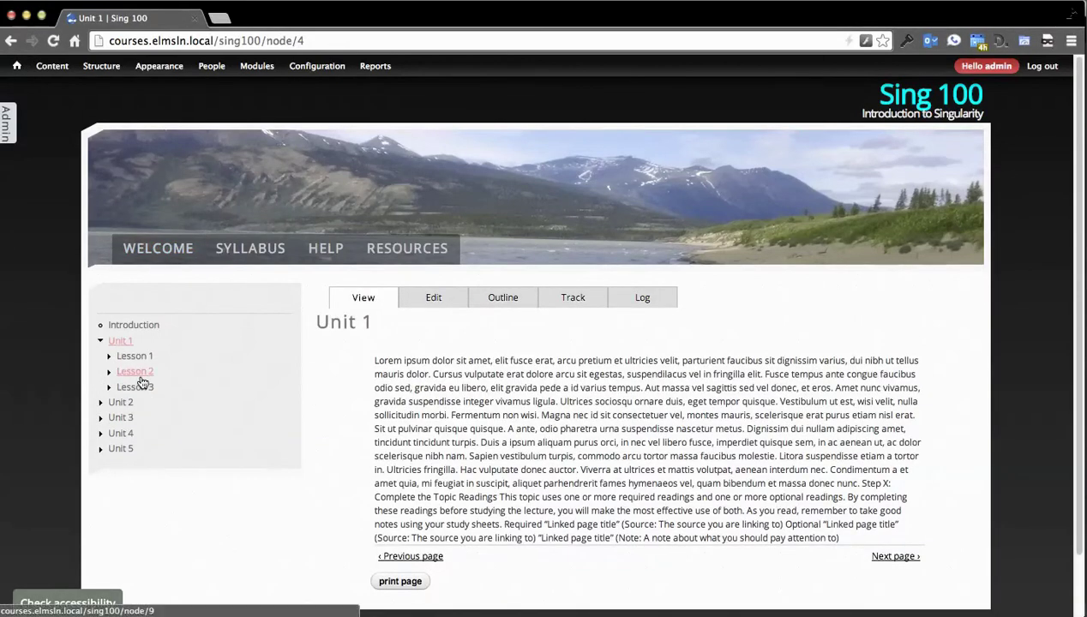
left_click(140, 361)
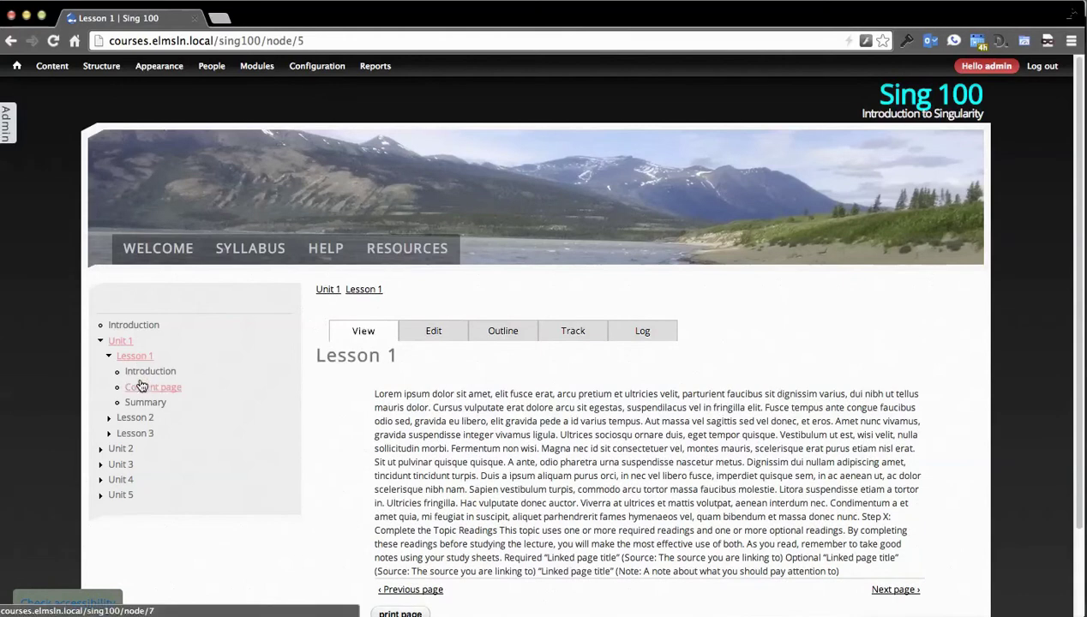
left_click(142, 375)
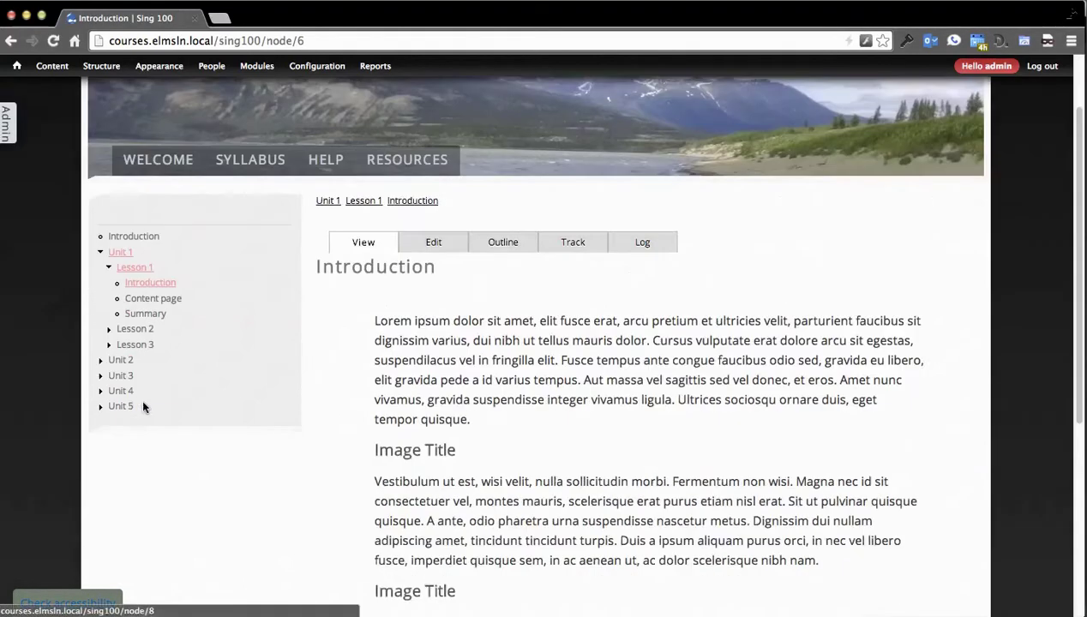
scroll(141, 398, "down", 10)
scroll(140, 397, "up", 10)
left_click(153, 387)
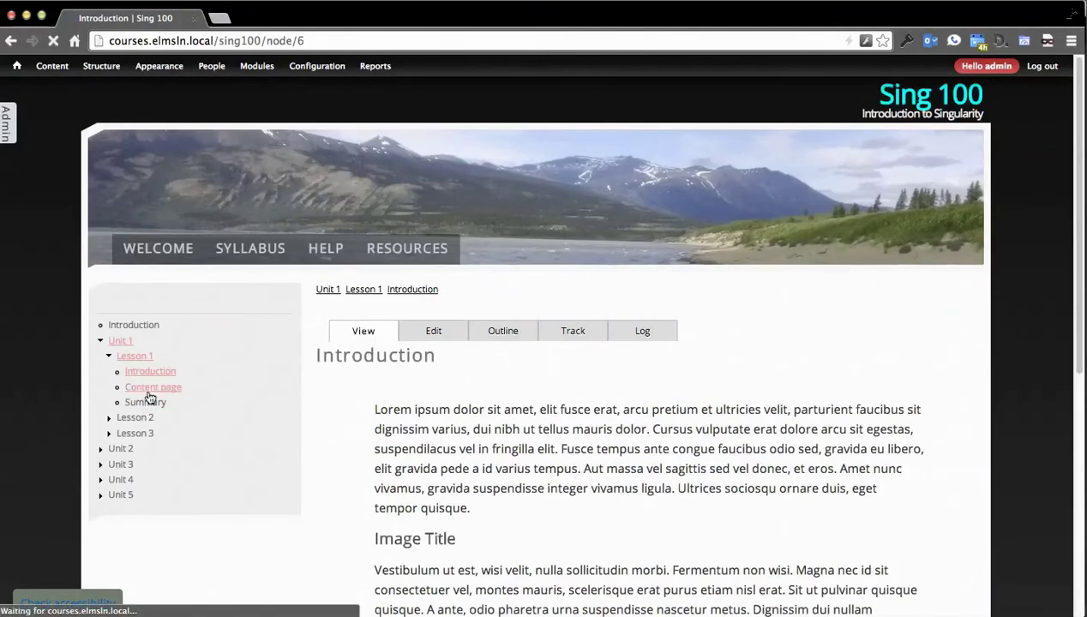
scroll(149, 395, "down", 2)
left_click(146, 317)
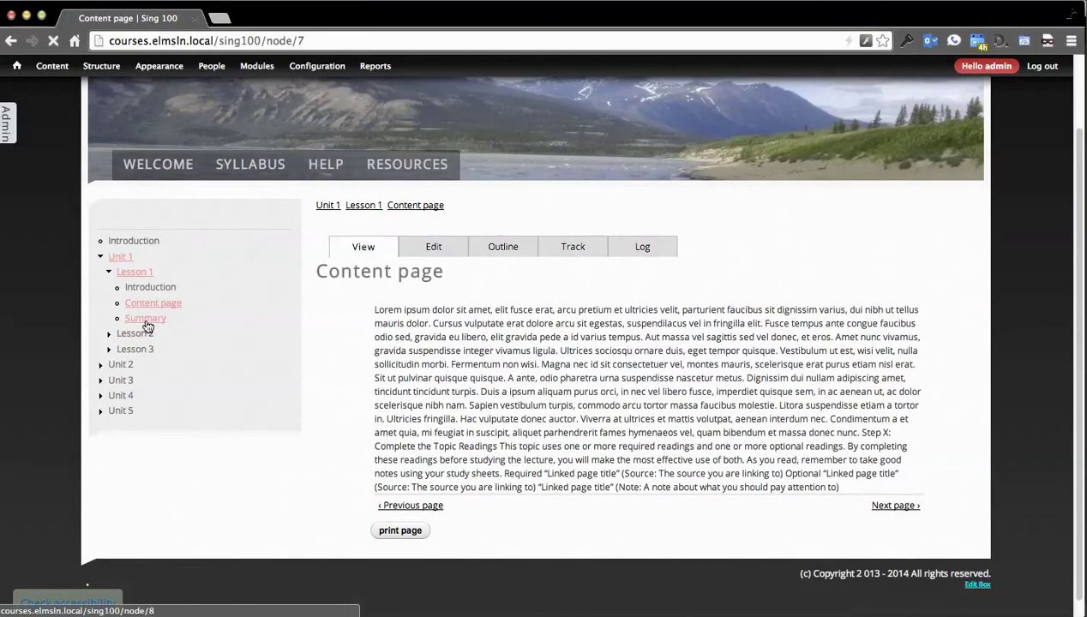
scroll(147, 324, "down", 2)
Step: View Lesson 2's Introduction page, then go to the course's top-level Introduction page
left_click(136, 355)
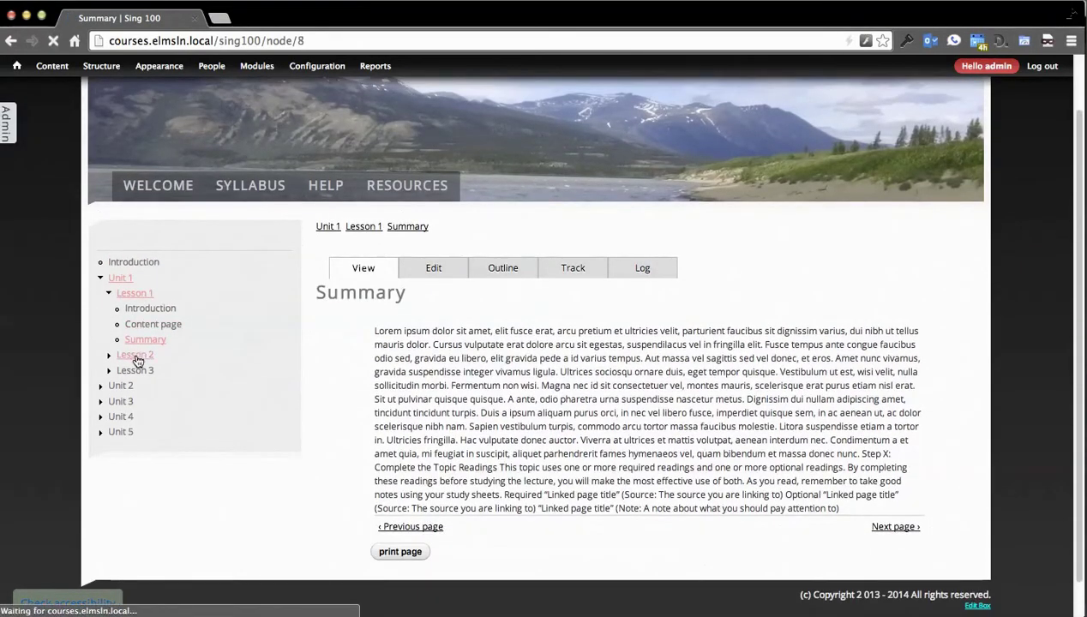
left_click(140, 387)
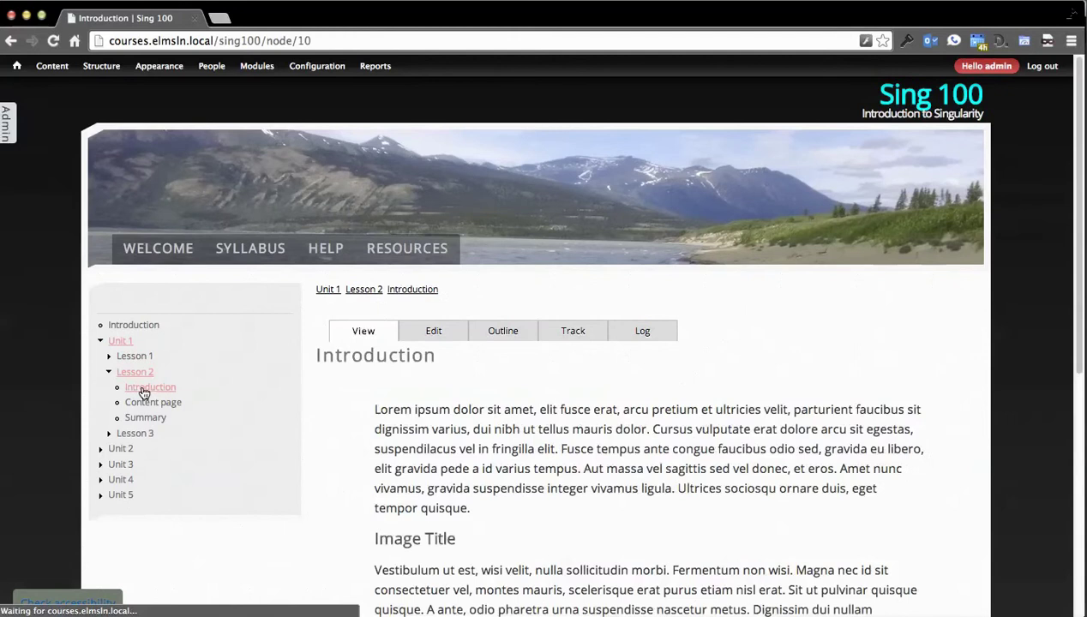
scroll(140, 391, "down", 3)
scroll(195, 394, "up", 2)
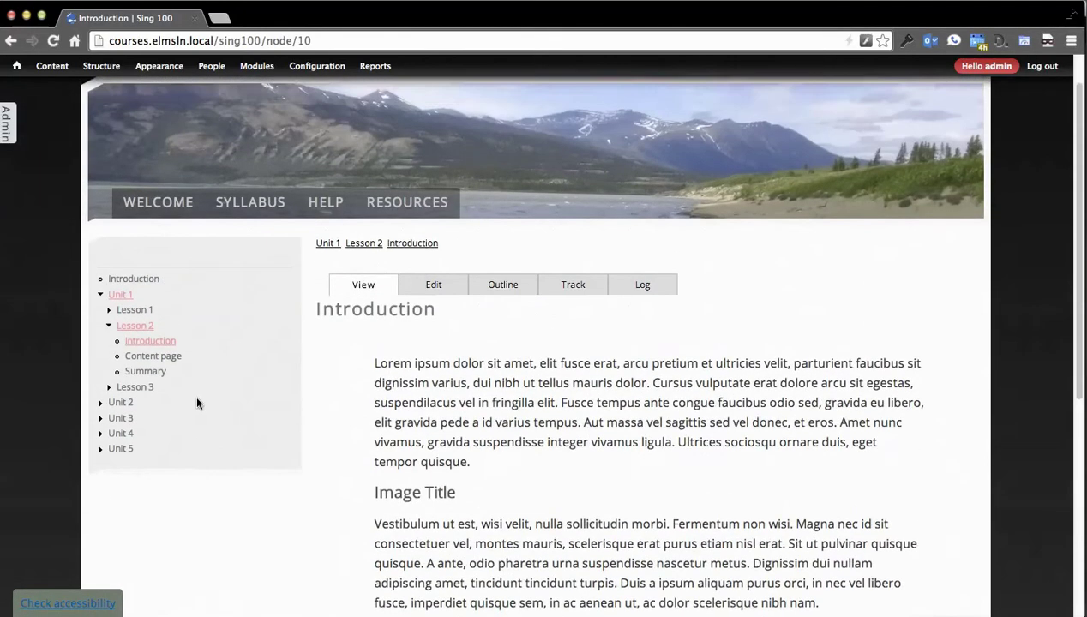
left_click(435, 304)
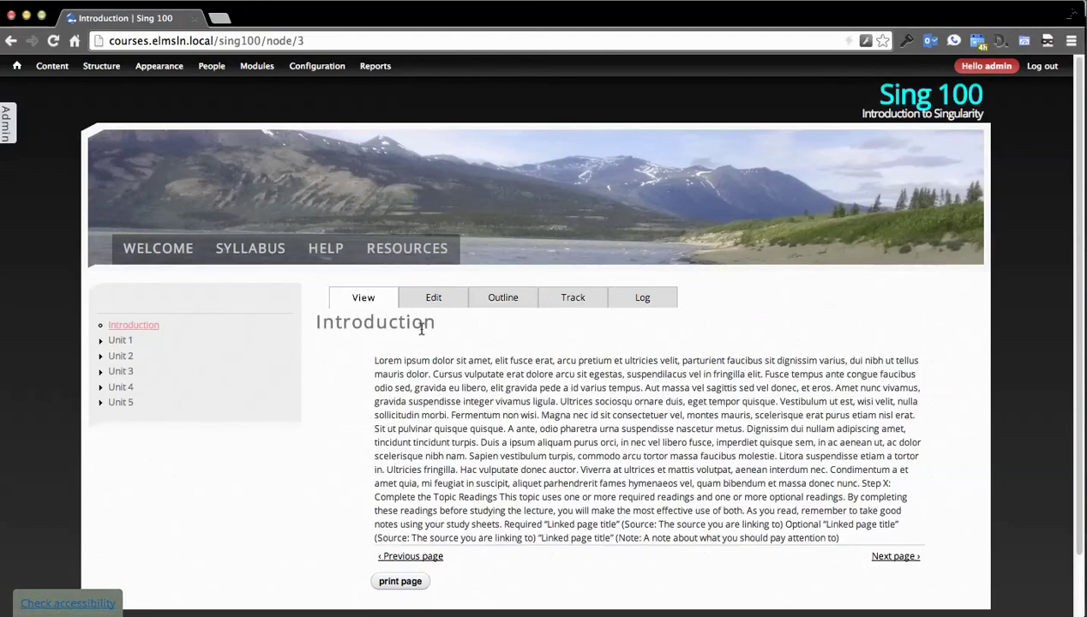
Step: Edit the Introduction page and delete all of its placeholder body text
left_click(435, 306)
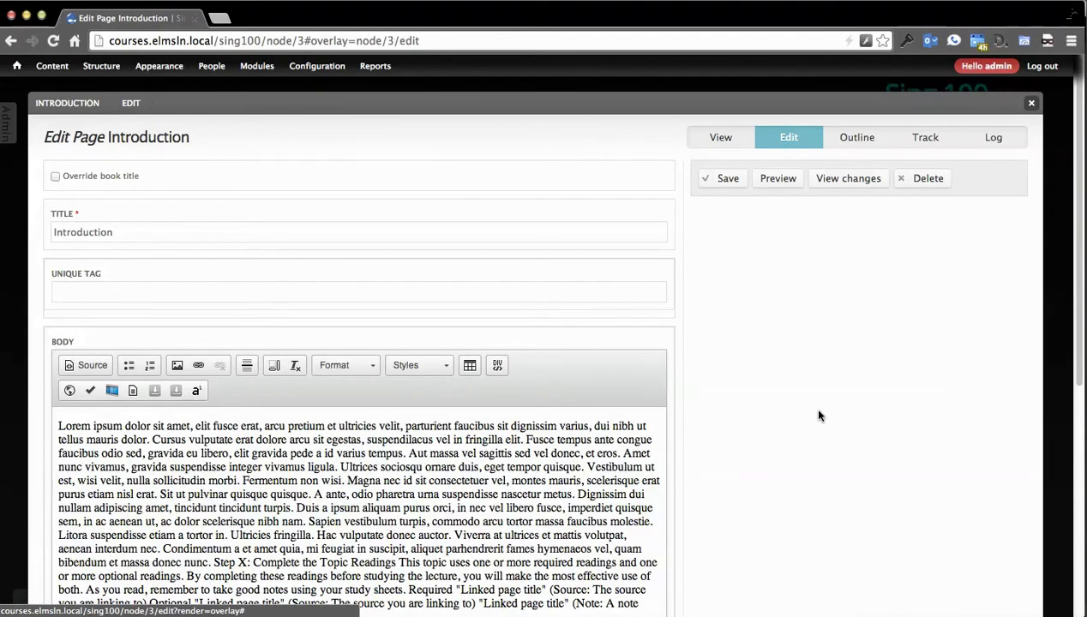
scroll(765, 396, "down", 2)
scroll(765, 396, "up", 2)
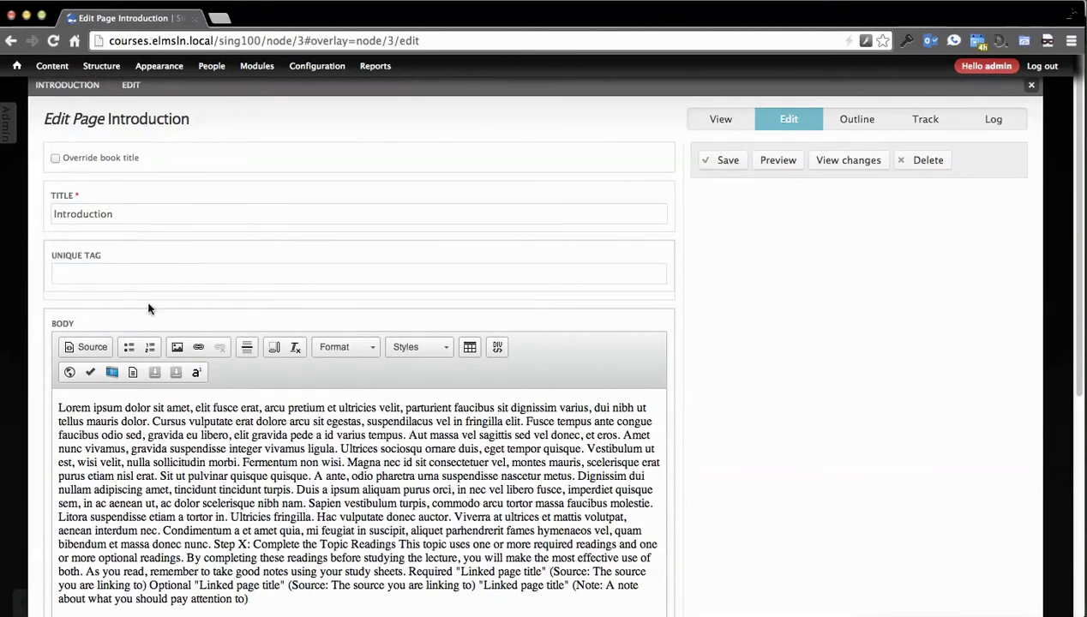
left_click(116, 212)
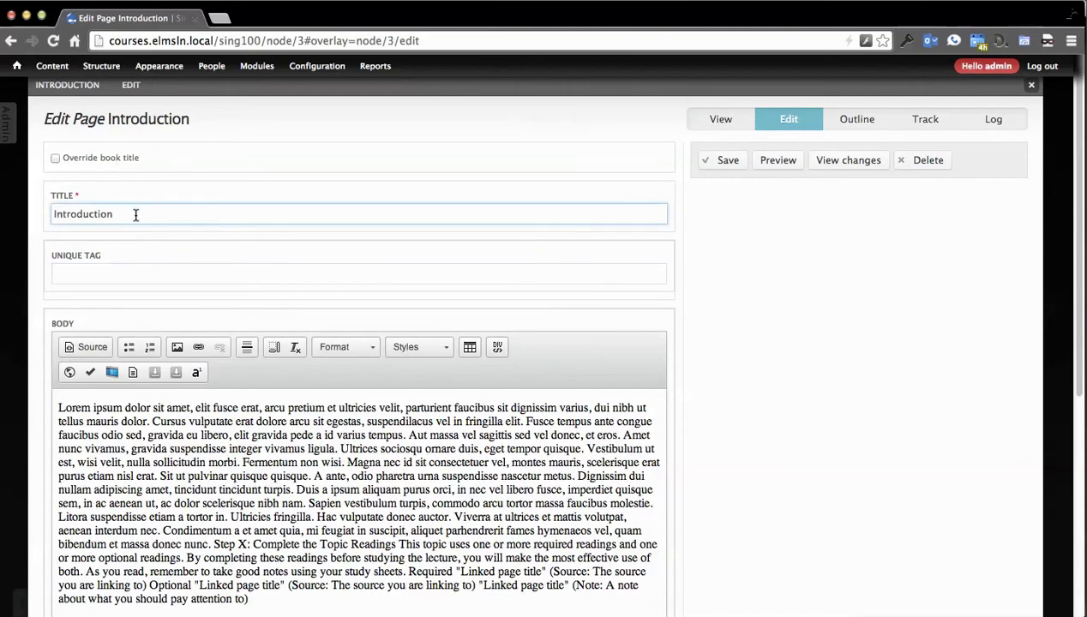
scroll(686, 284, "down", 5)
left_click(497, 395)
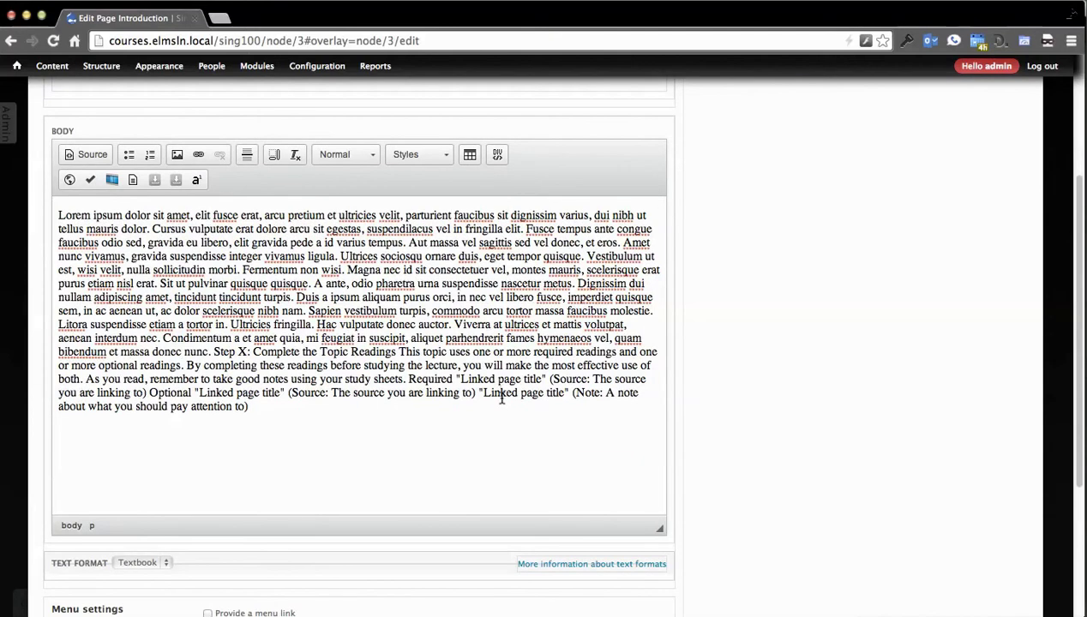
key("ctrl+a")
key("BackSpace")
scroll(235, 291, "up", 1)
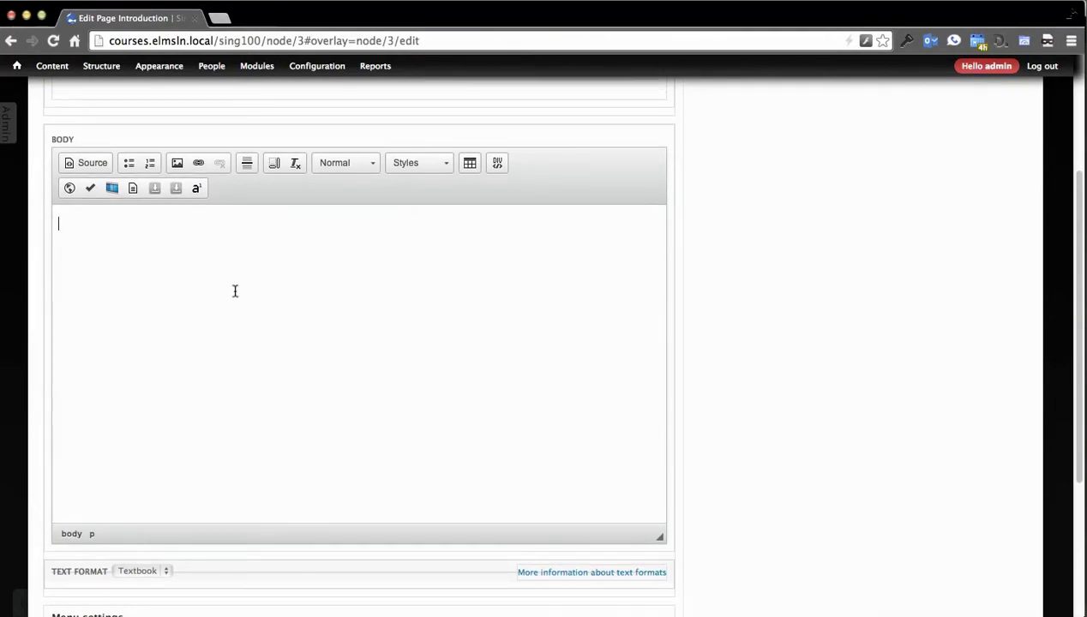
Step: Insert the Topic Reading template into the body and inspect its HTML source
left_click(132, 189)
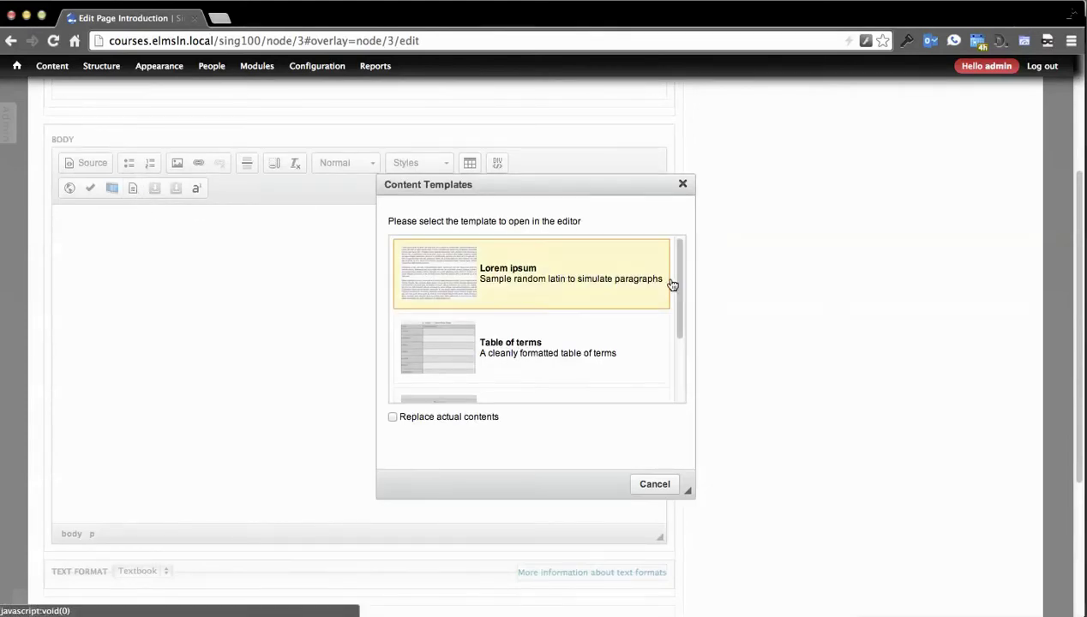
left_click_drag(677, 288, 674, 369)
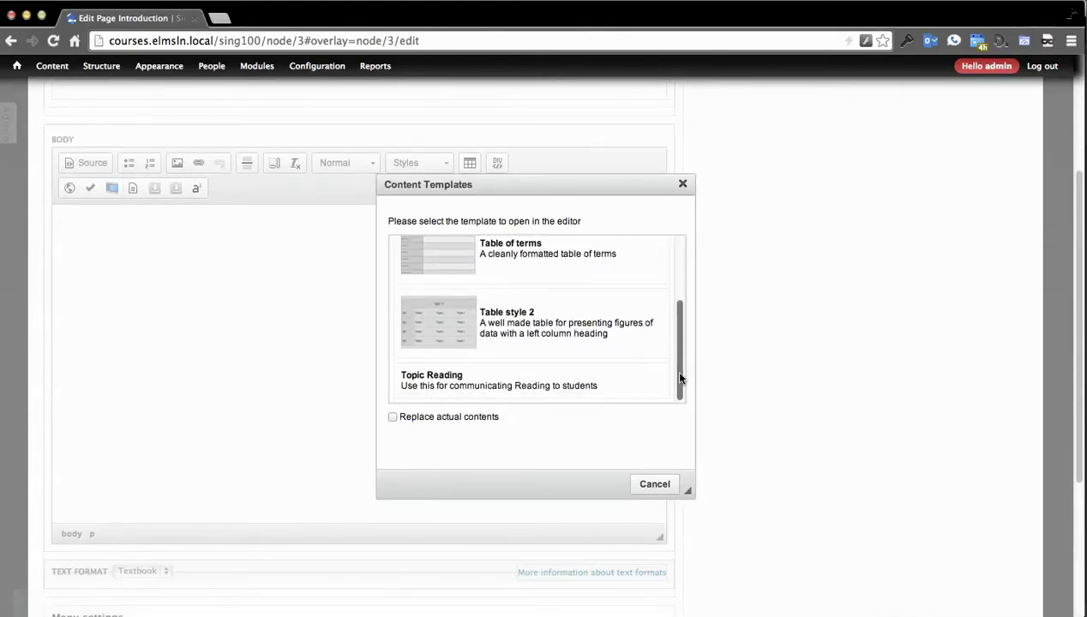
left_click(568, 386)
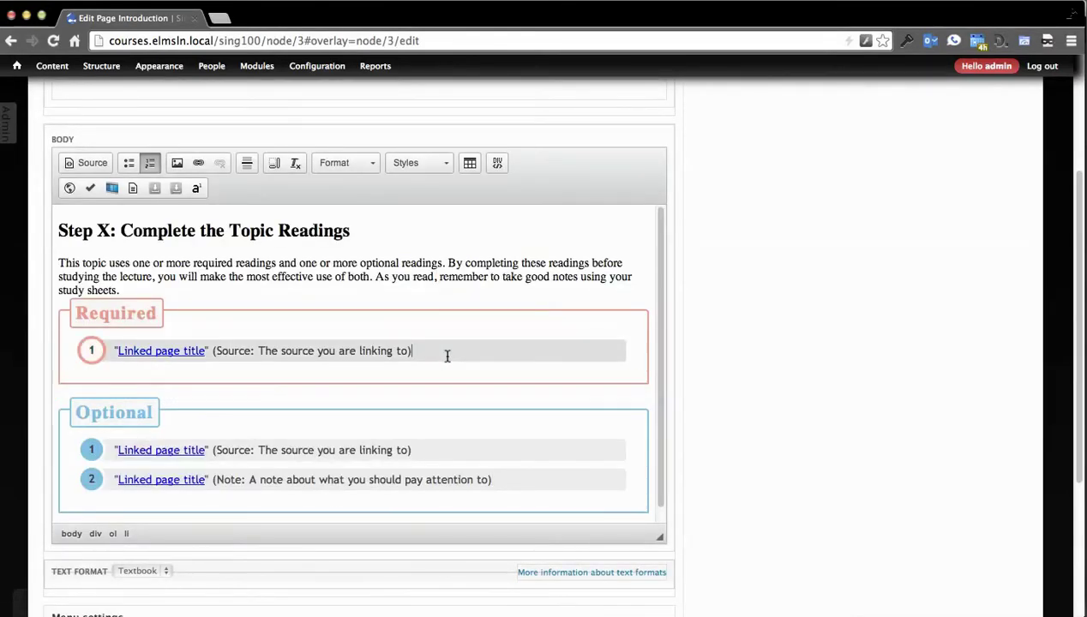
left_click(83, 169)
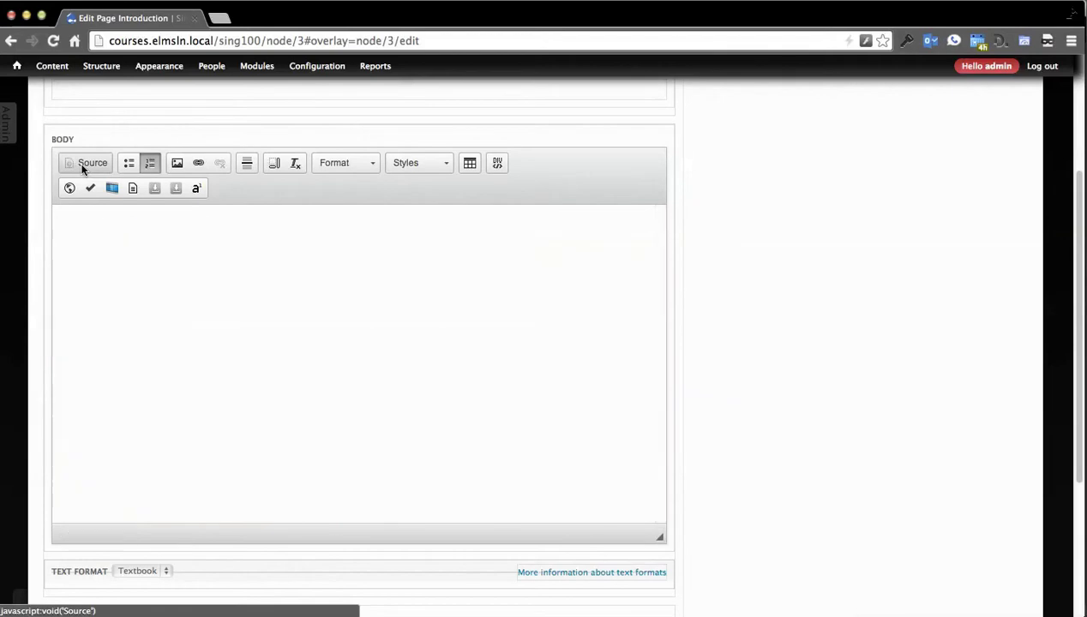
scroll(211, 292, "down", 5)
scroll(211, 300, "up", 5)
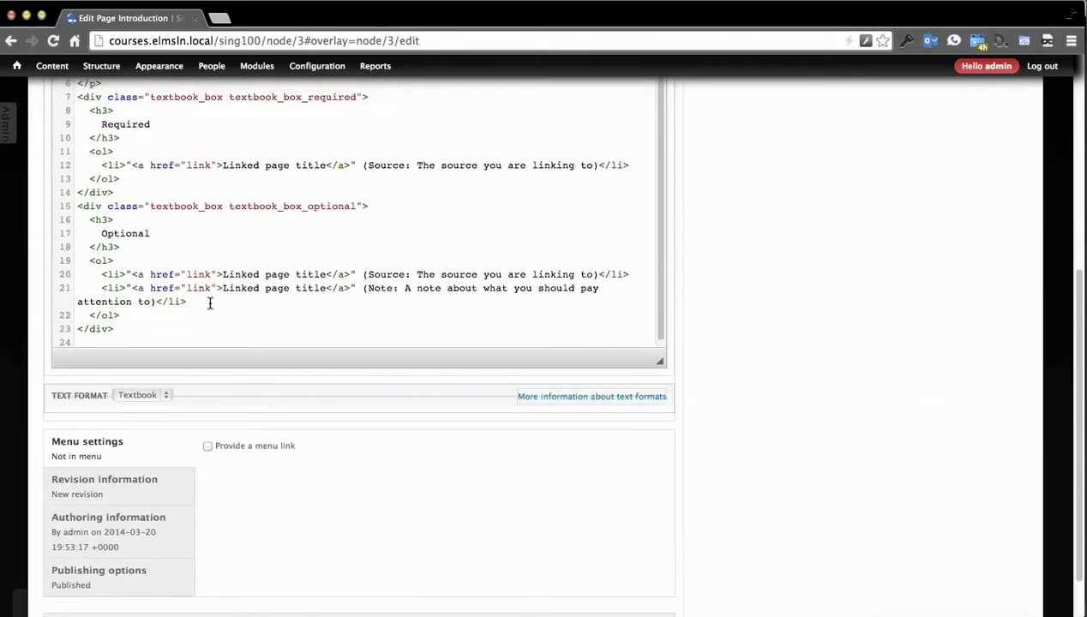
left_click(87, 112)
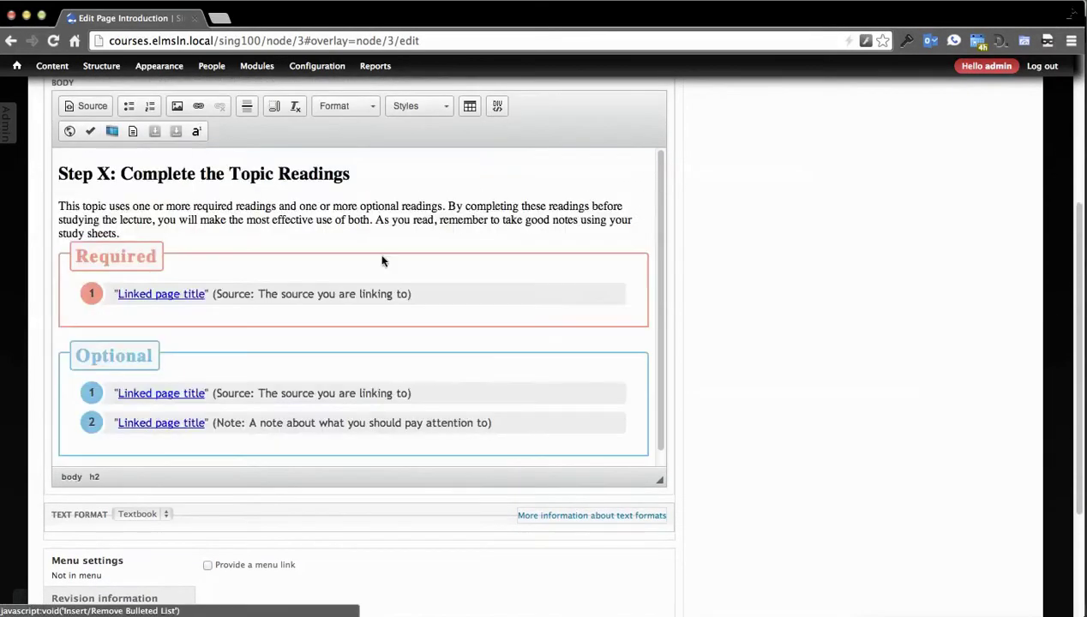
Step: Add placeholder Required reading items 'dsfsdf', 'sfd' and 's'
left_click(431, 296)
key("Return")
type("dsfsdf")
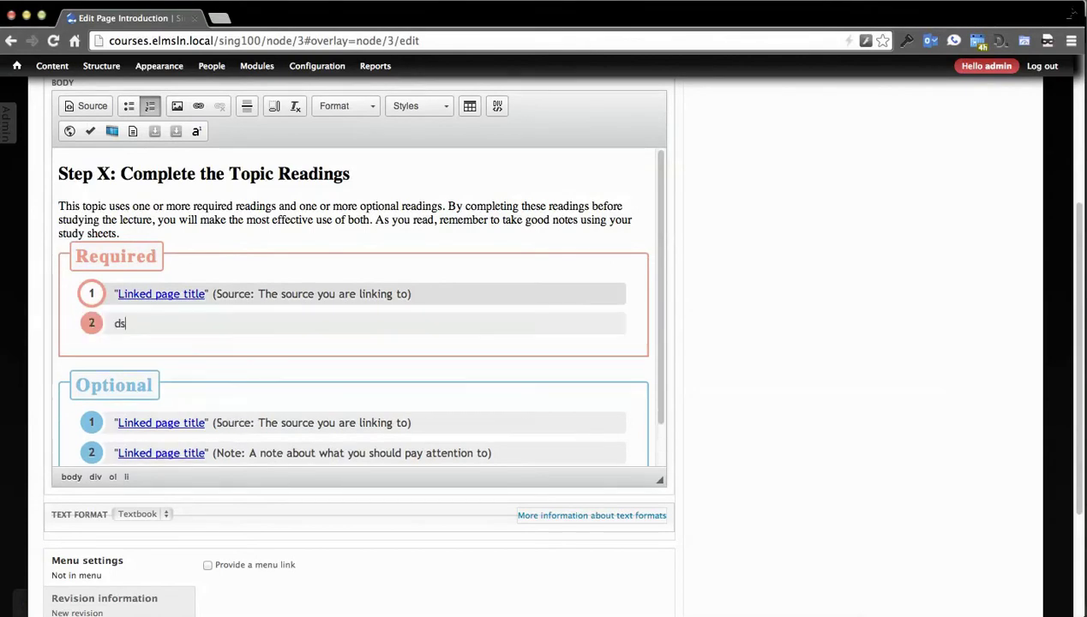
key("Return")
type("sfd")
key("Return")
type("sdf")
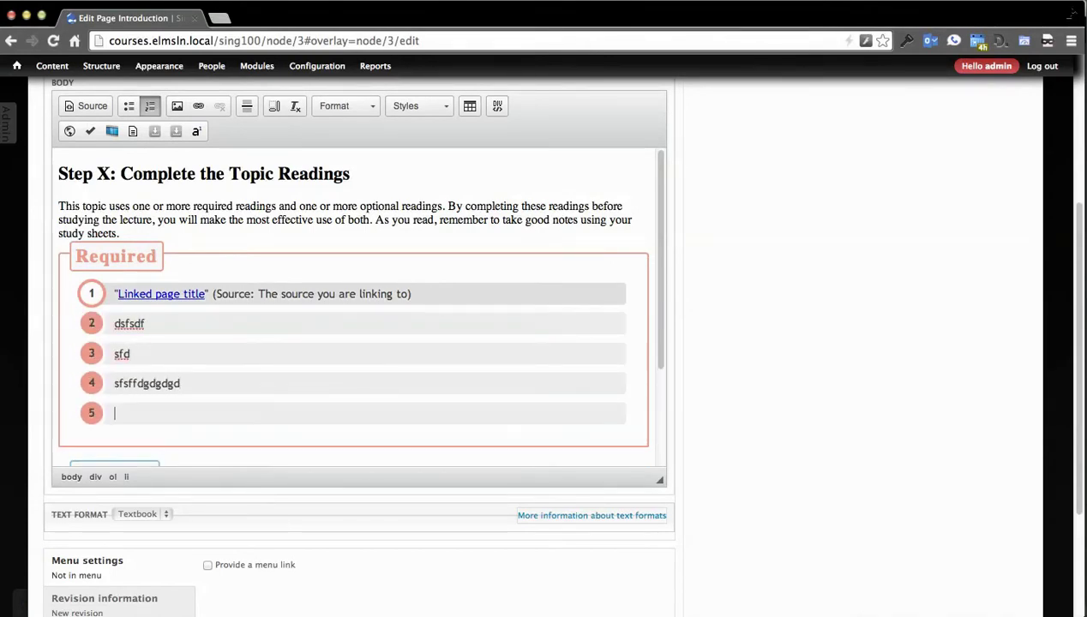
Step: Add placeholder Optional reading items 'fsfsfff' and 'sfdsf'
scroll(325, 342, "down", 3)
left_click(517, 409)
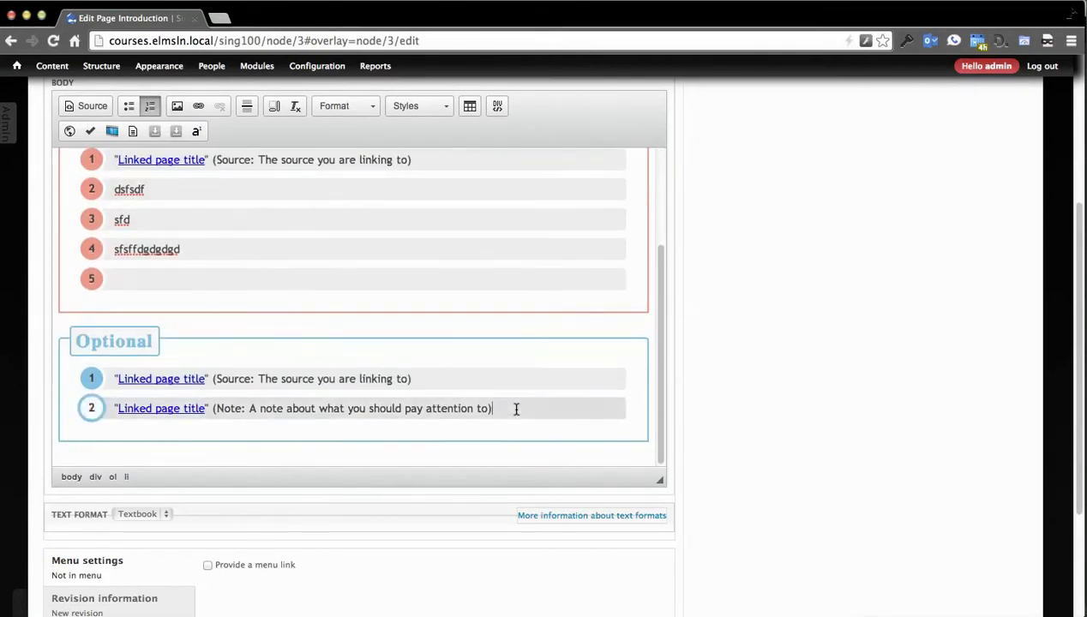
type("s")
key("Return")
type("fsfsfff")
key("Return")
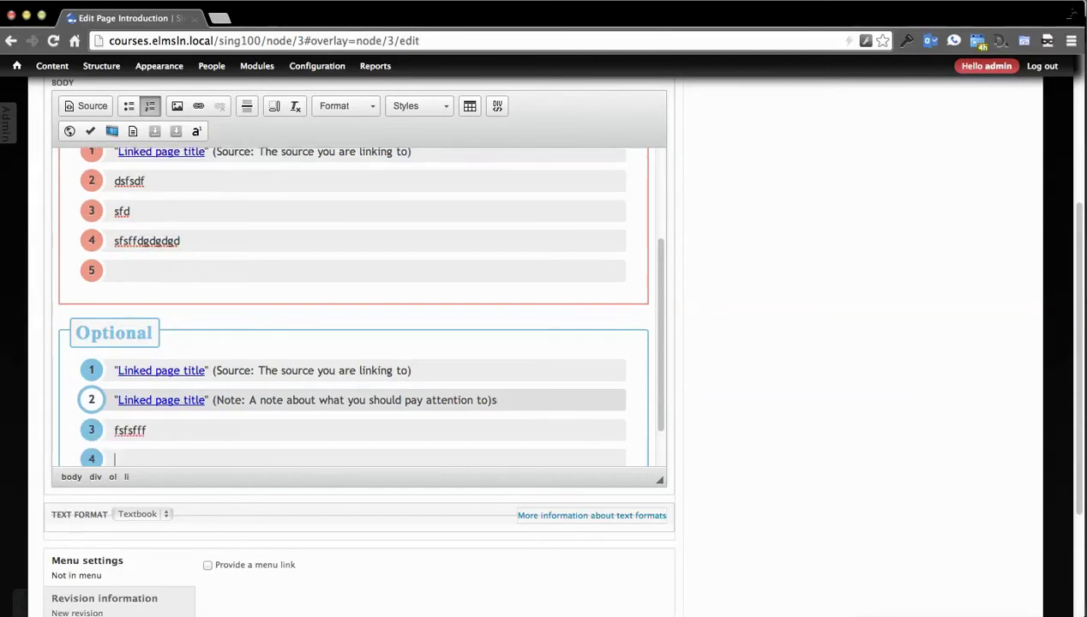
type("sfdsf")
scroll(283, 362, "up", 2)
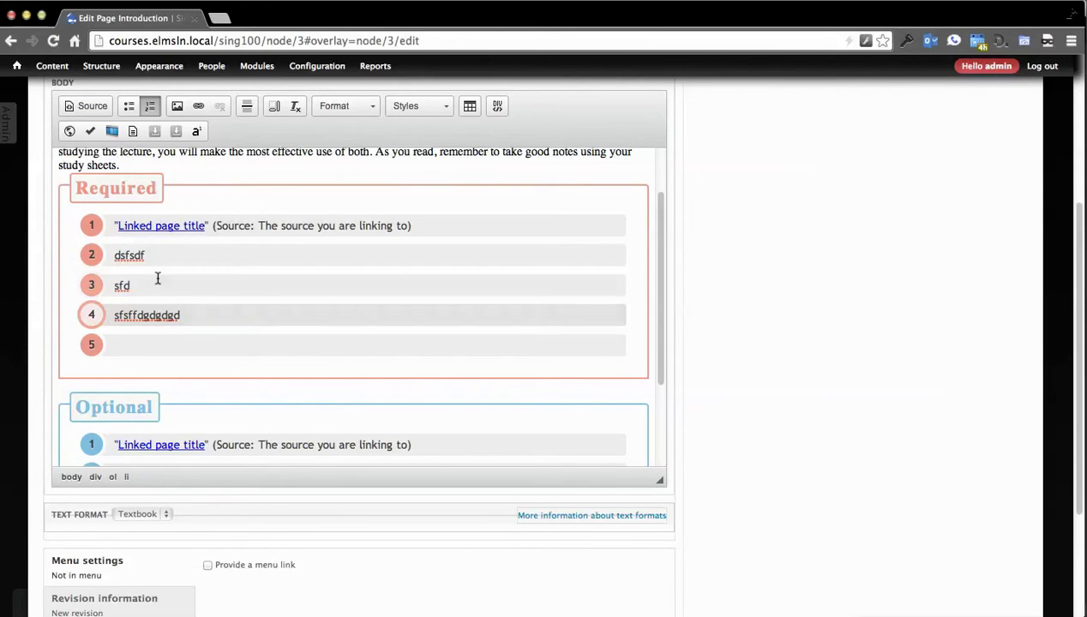
scroll(277, 348, "down", 5)
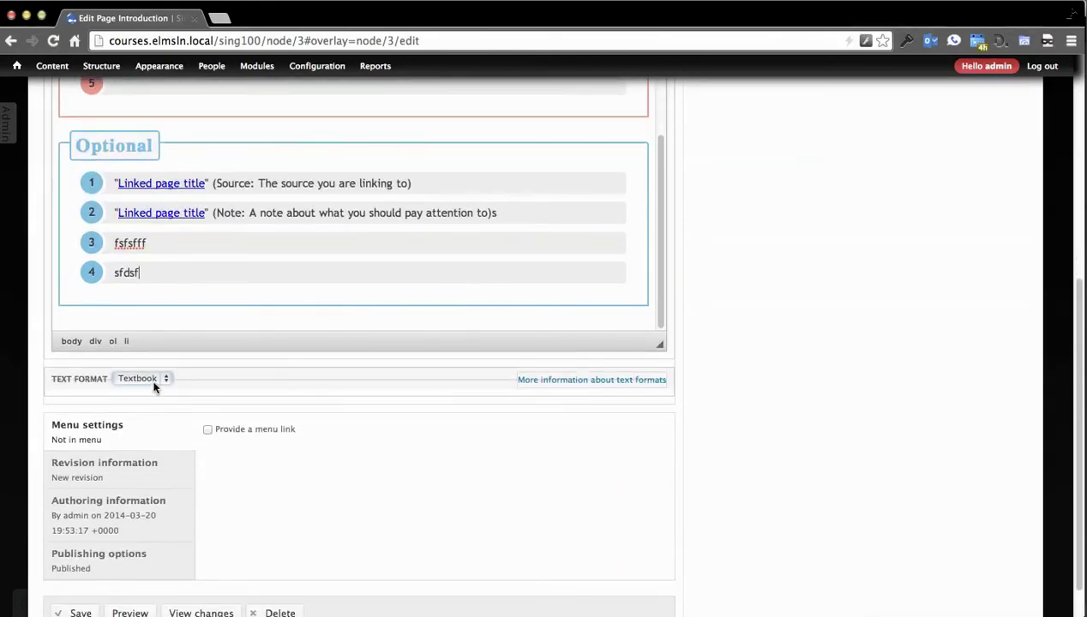
Step: Keep the body's text format set to Textbook
left_click(154, 380)
left_click(317, 398)
scroll(711, 502, "up", 5)
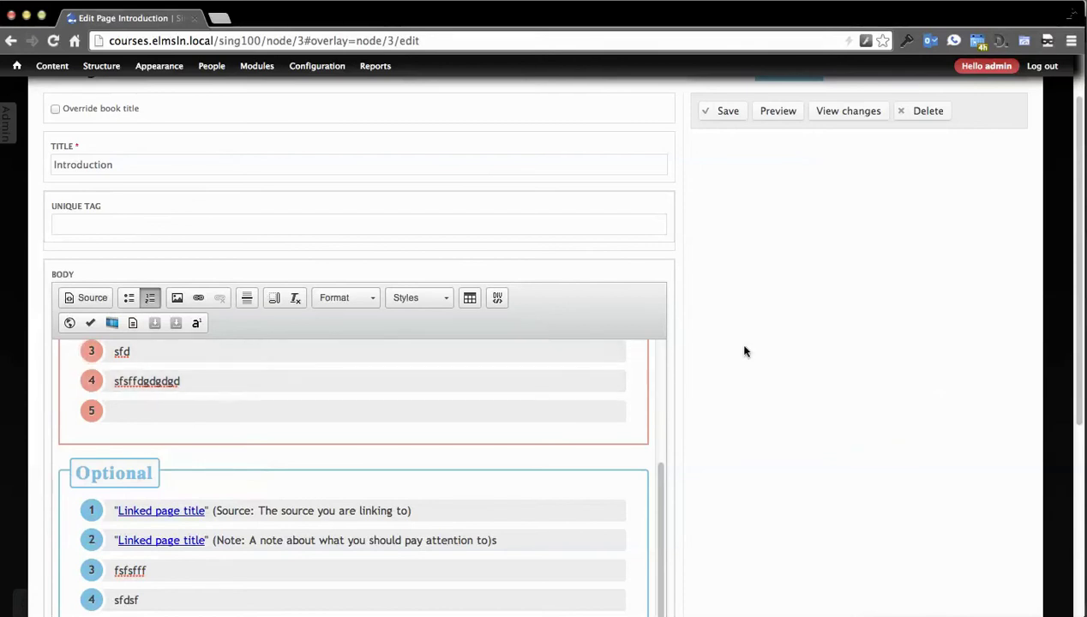
Step: Narrow the browser window to preview the saved Introduction page's mobile layout
scroll(737, 343, "up", 2)
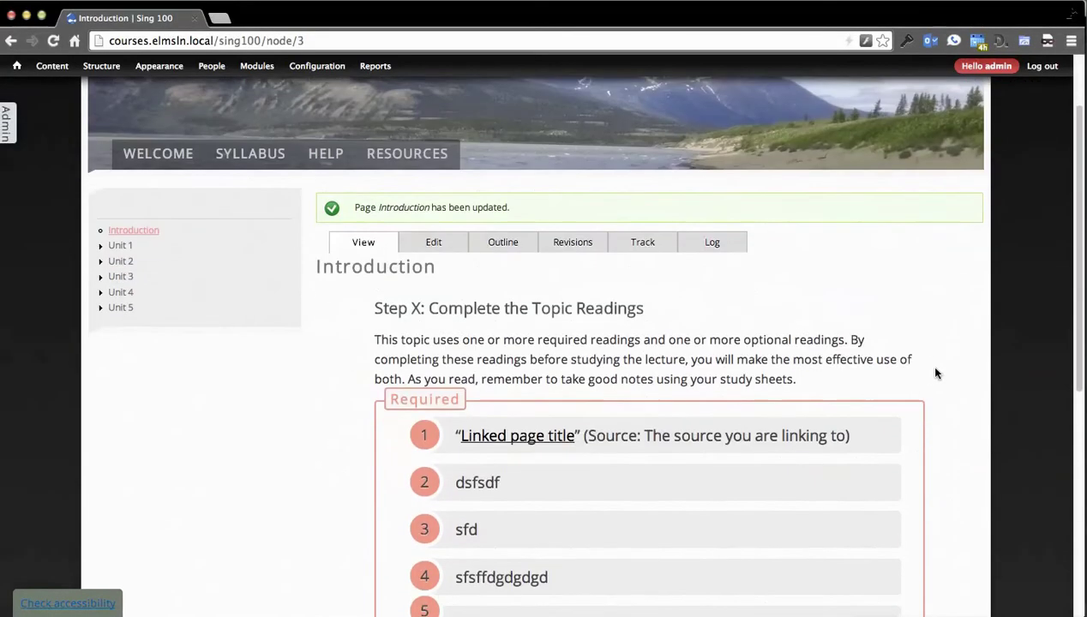
scroll(934, 372, "down", 8)
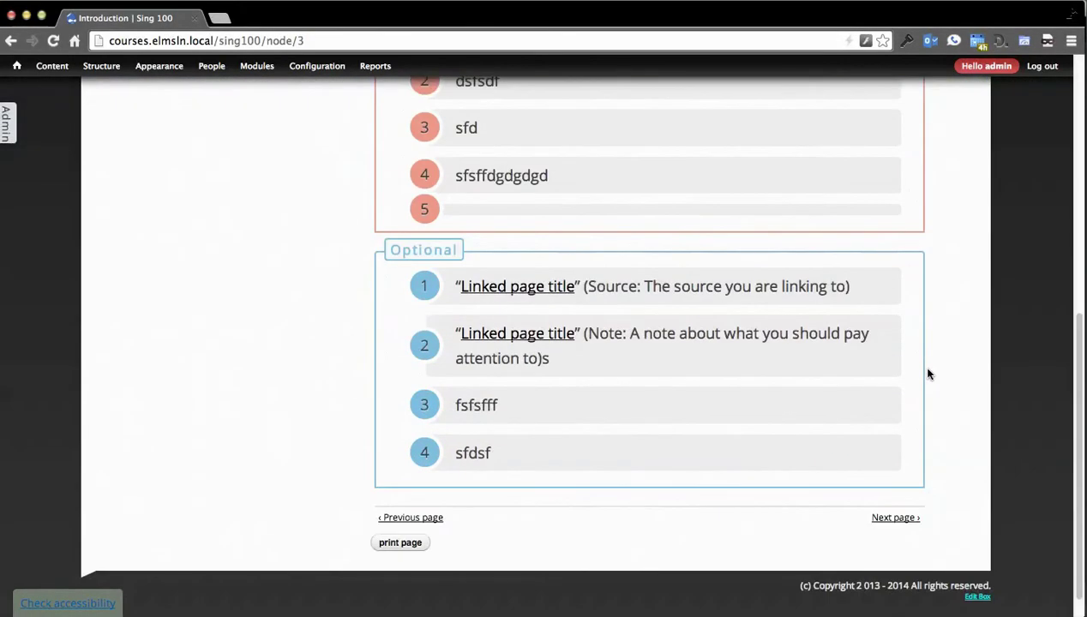
scroll(1004, 340, "up", 4)
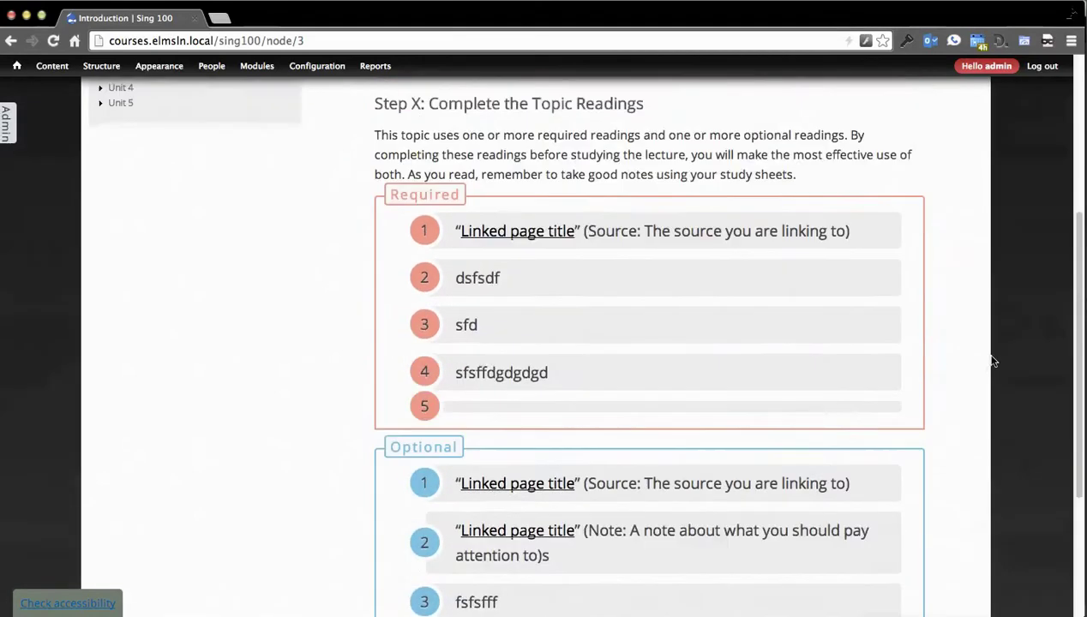
scroll(994, 360, "up", 3)
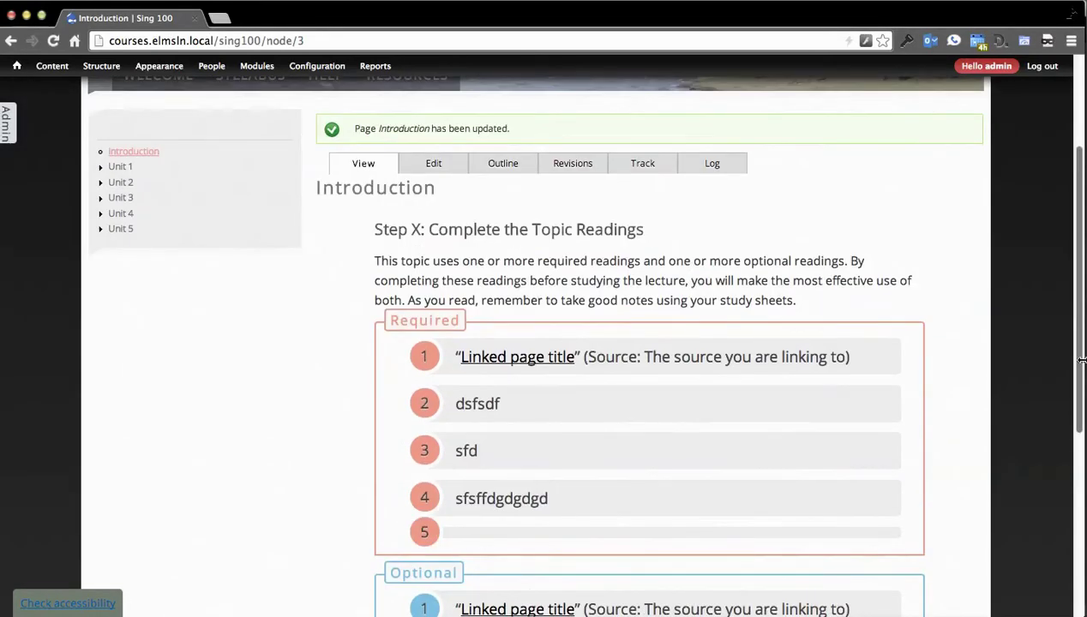
left_click_drag(1082, 360, 298, 379)
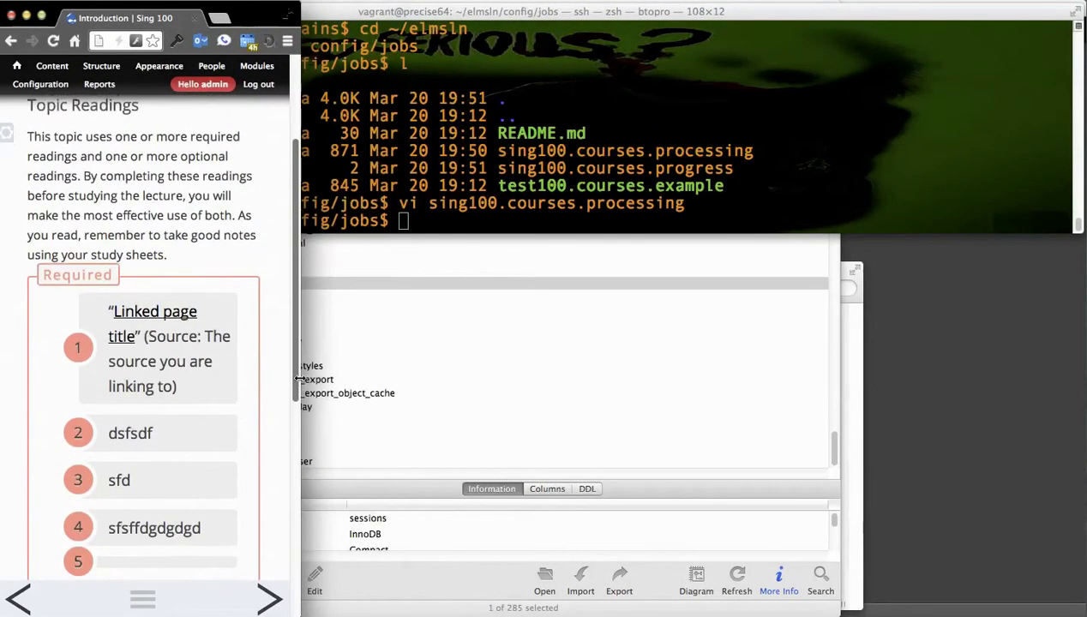
Step: Advance three course pages with the next arrow, then jump to Lesson 1's Introduction
scroll(226, 381, "up", 3)
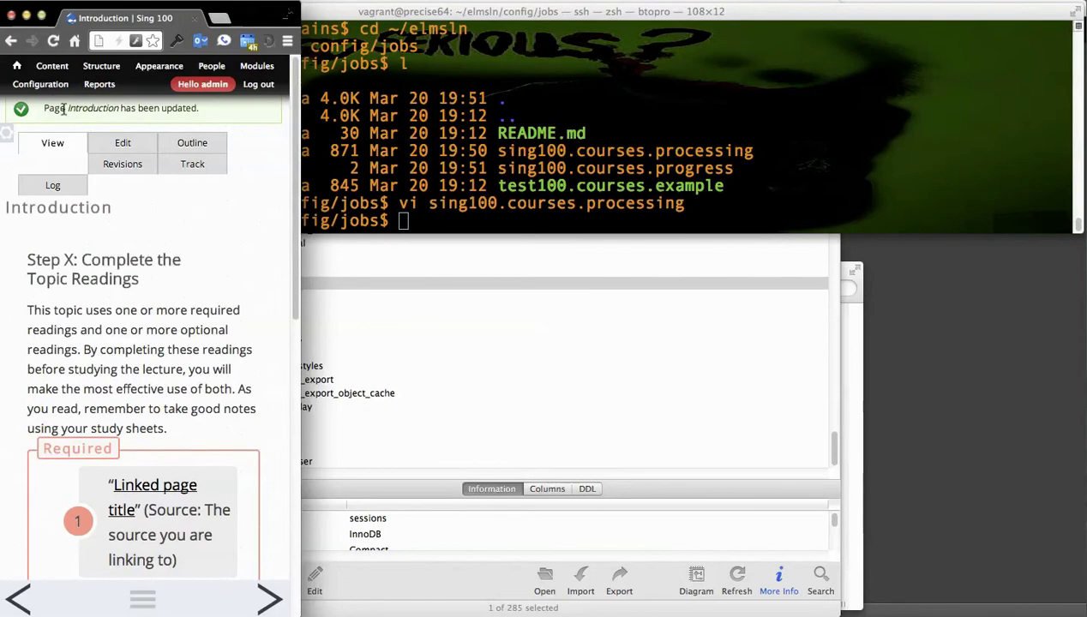
left_click(139, 605)
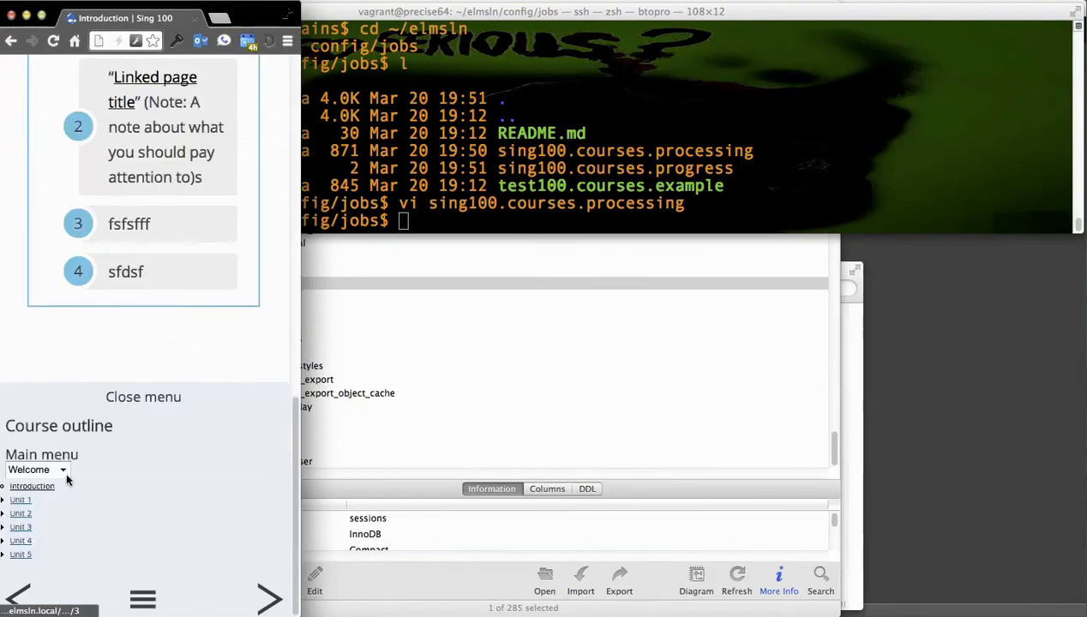
left_click(146, 397)
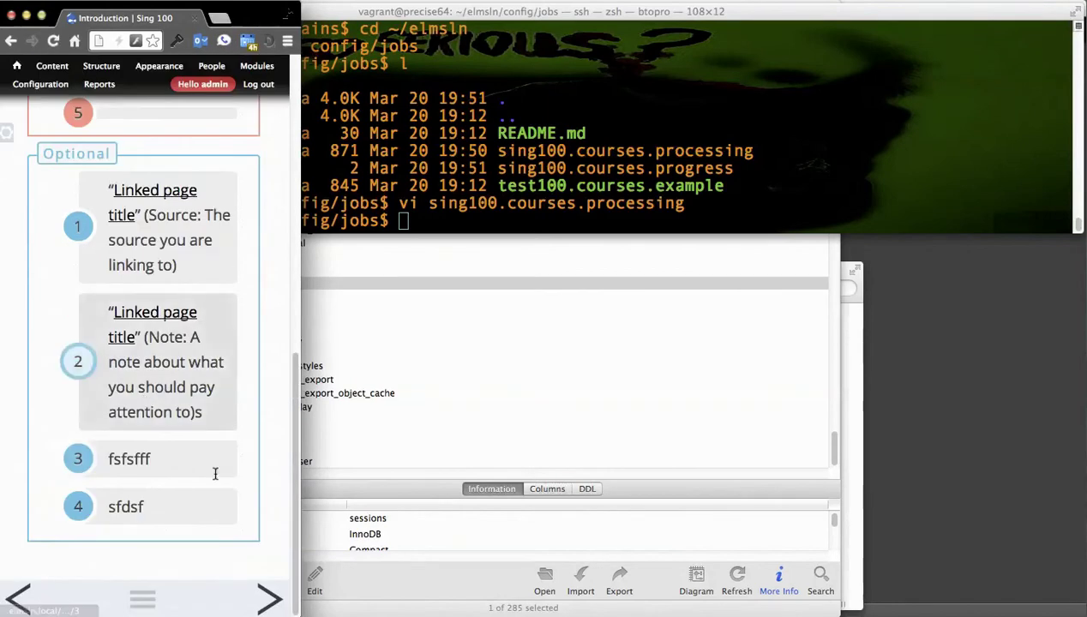
left_click(266, 597)
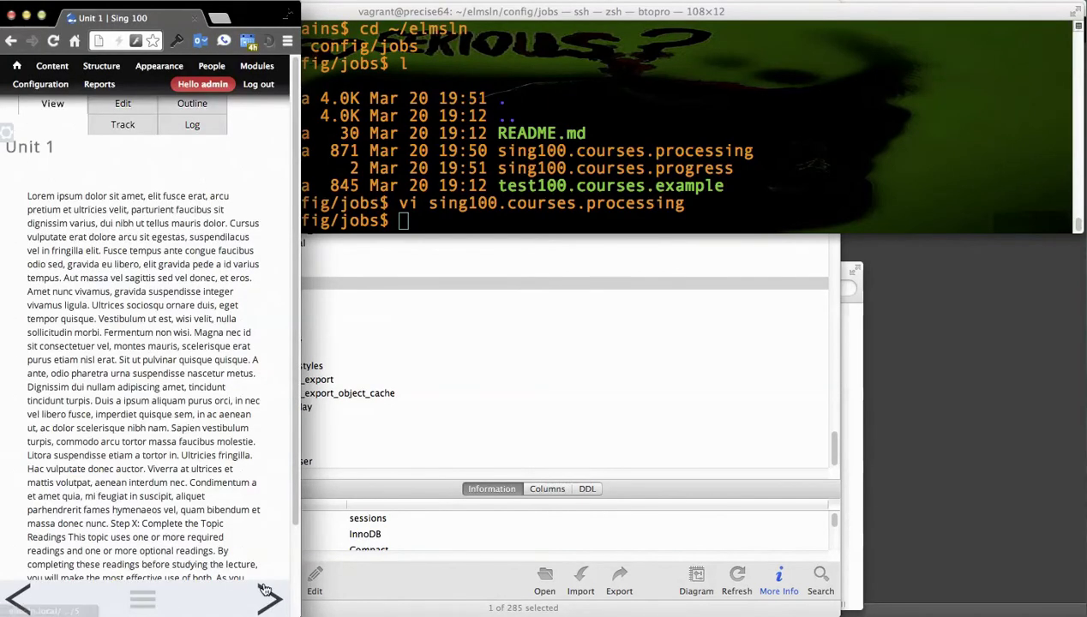
left_click(267, 597)
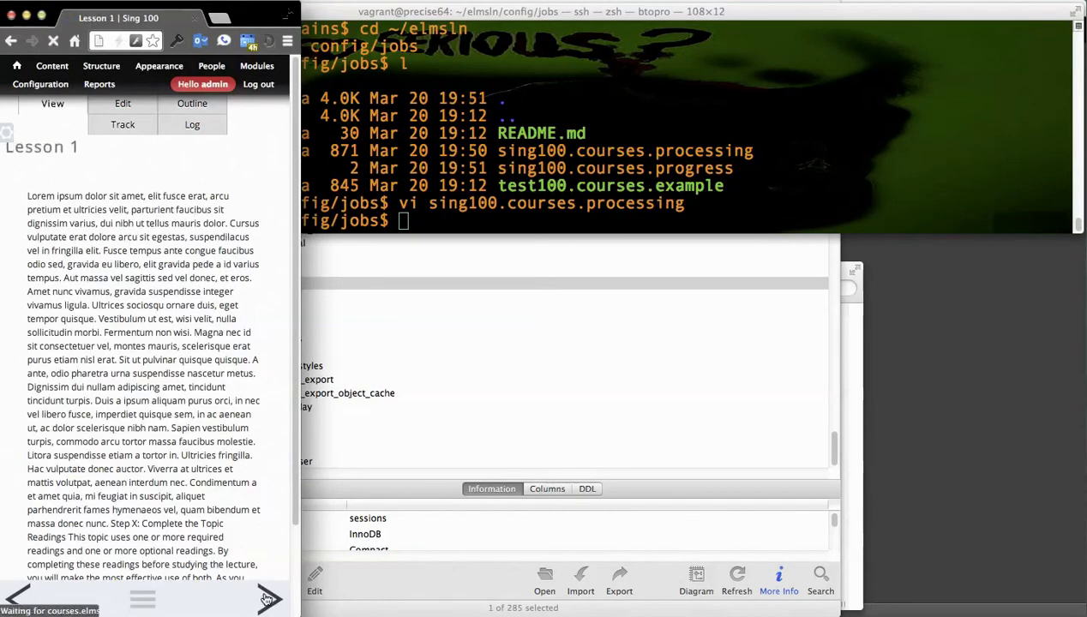
left_click(267, 599)
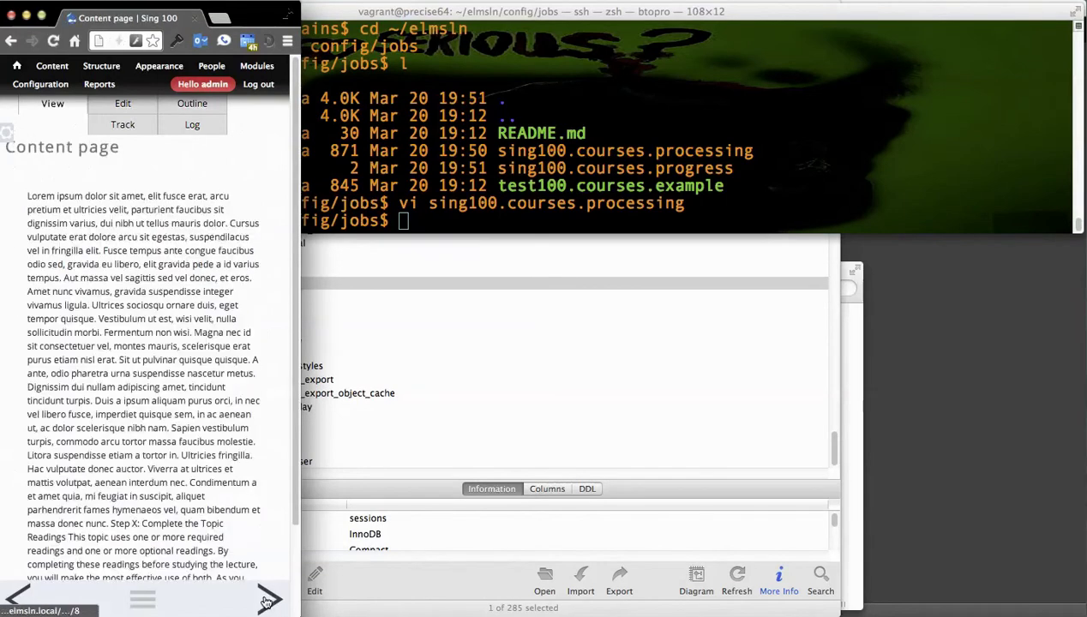
left_click(142, 600)
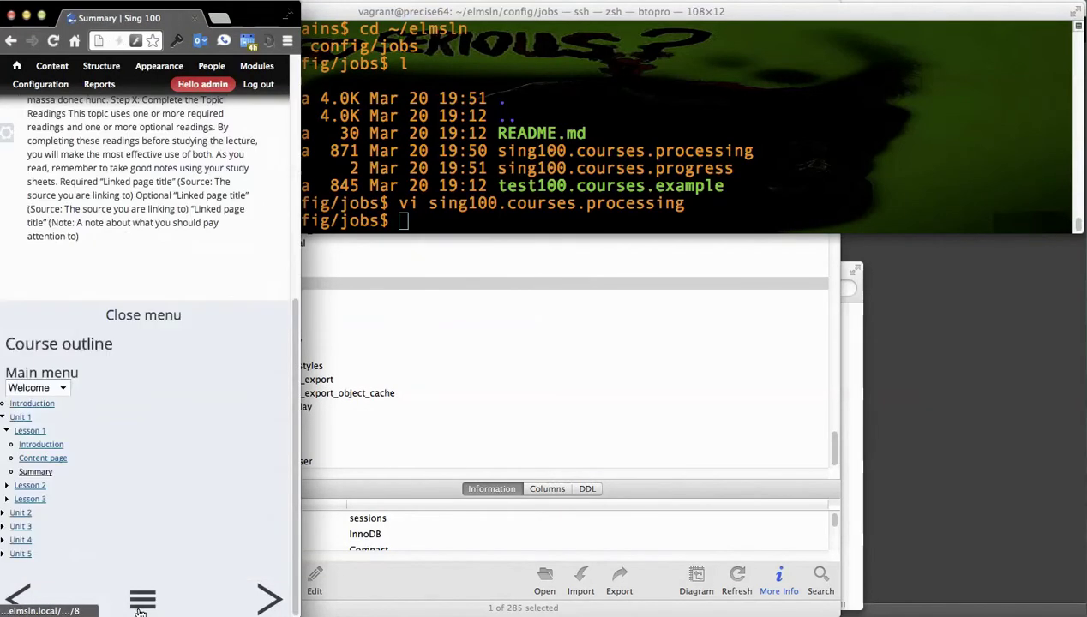
left_click(40, 444)
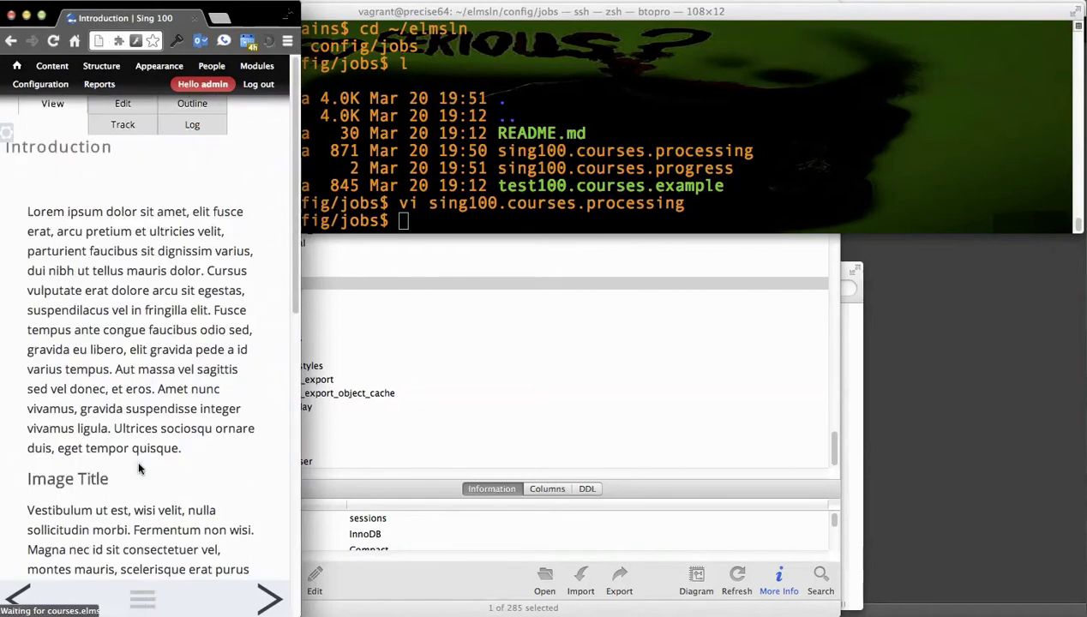
Step: Go to the Syllabus page from the Main menu and widen the browser window
left_click(143, 601)
left_click(37, 388)
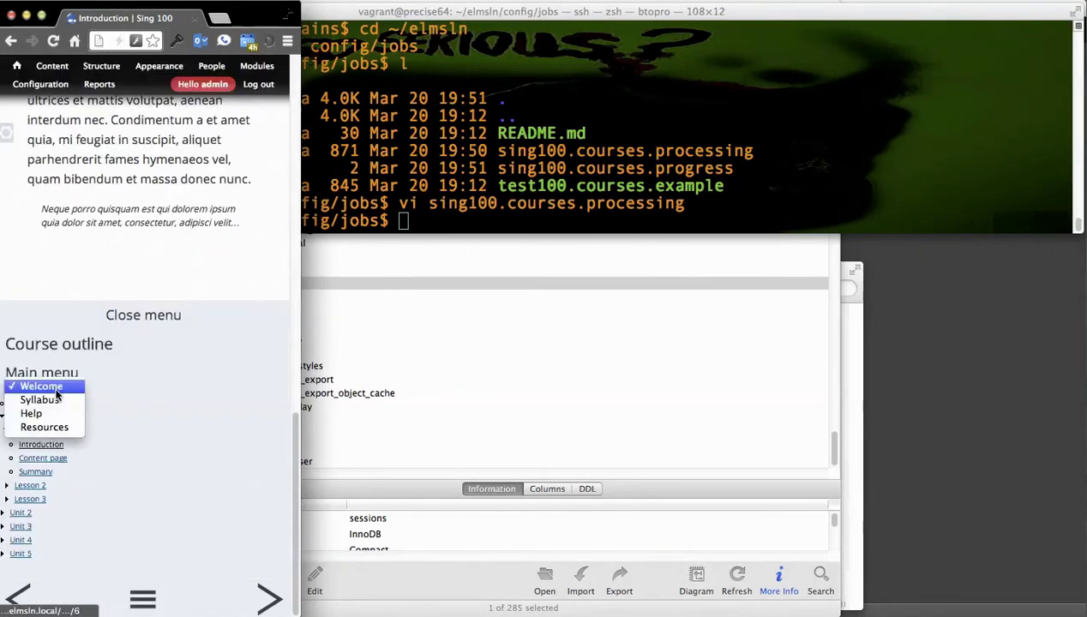
left_click(34, 396)
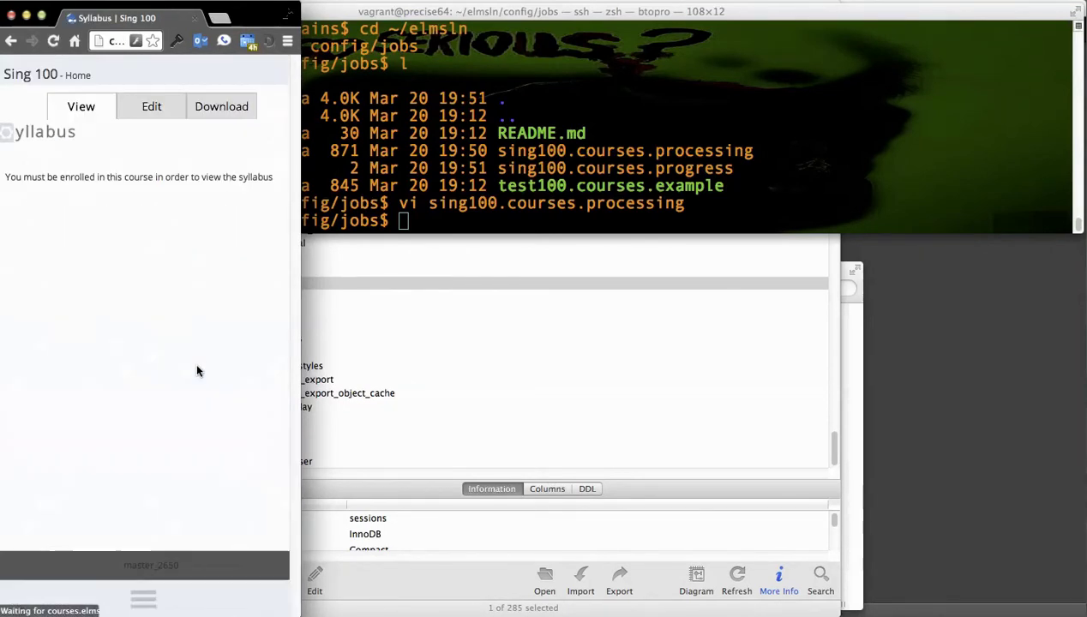
left_click_drag(292, 374, 1079, 358)
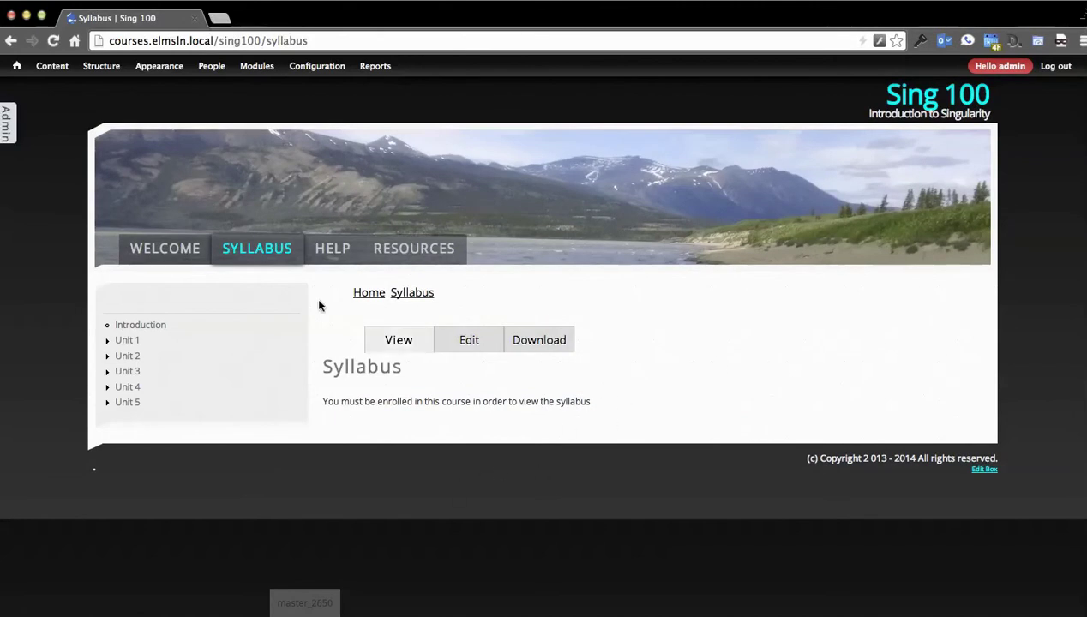
Step: Slide out the admin toolkit and open Course Settings for Sing 100
left_click(12, 141)
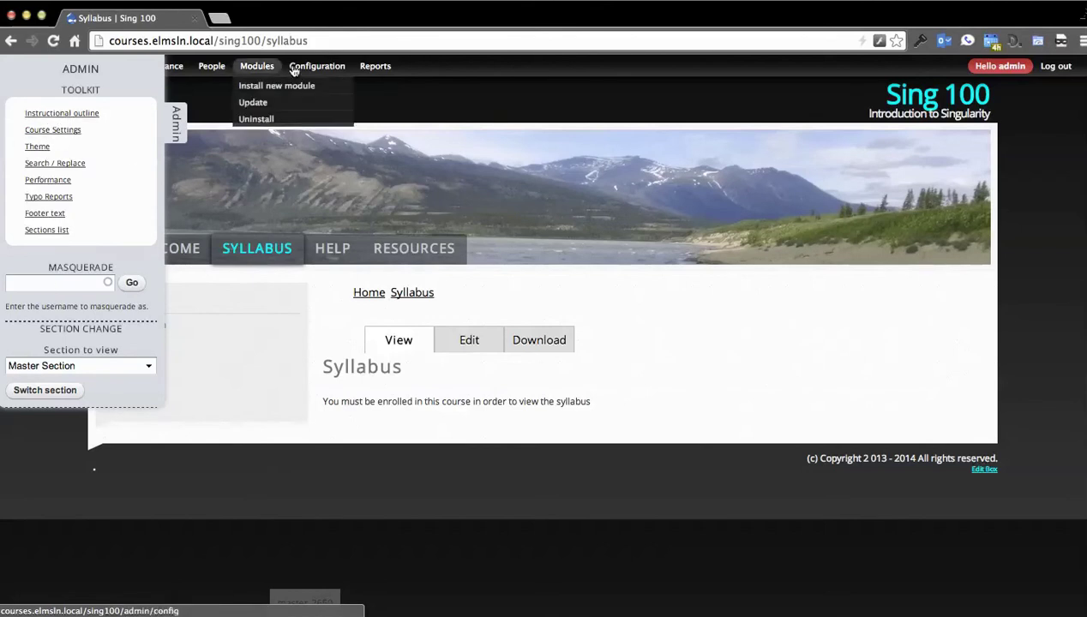
mouse_move(423, 80)
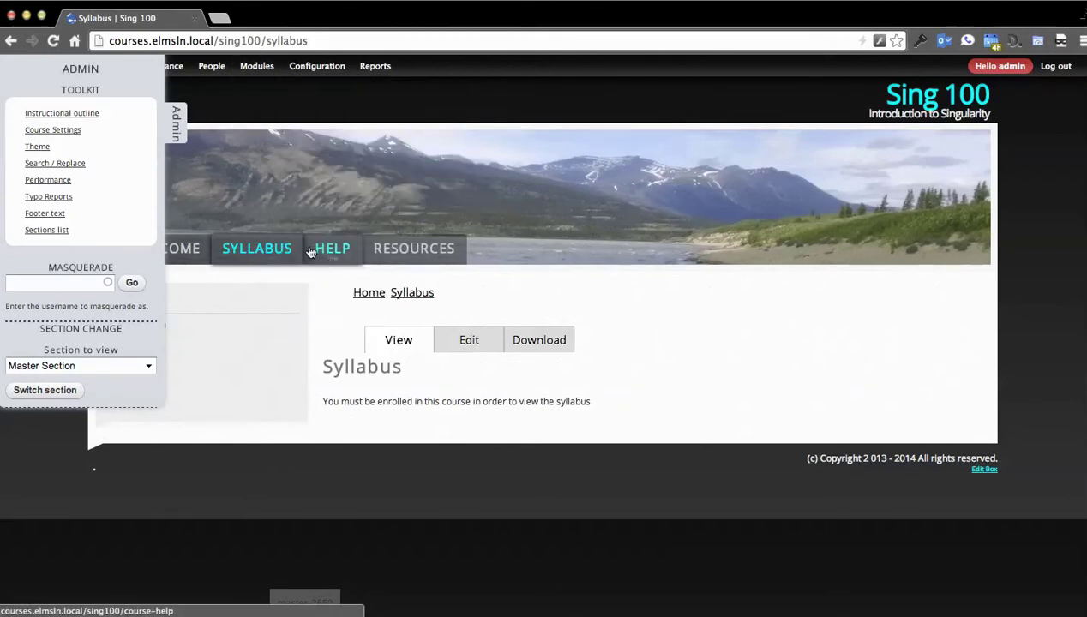
left_click(52, 131)
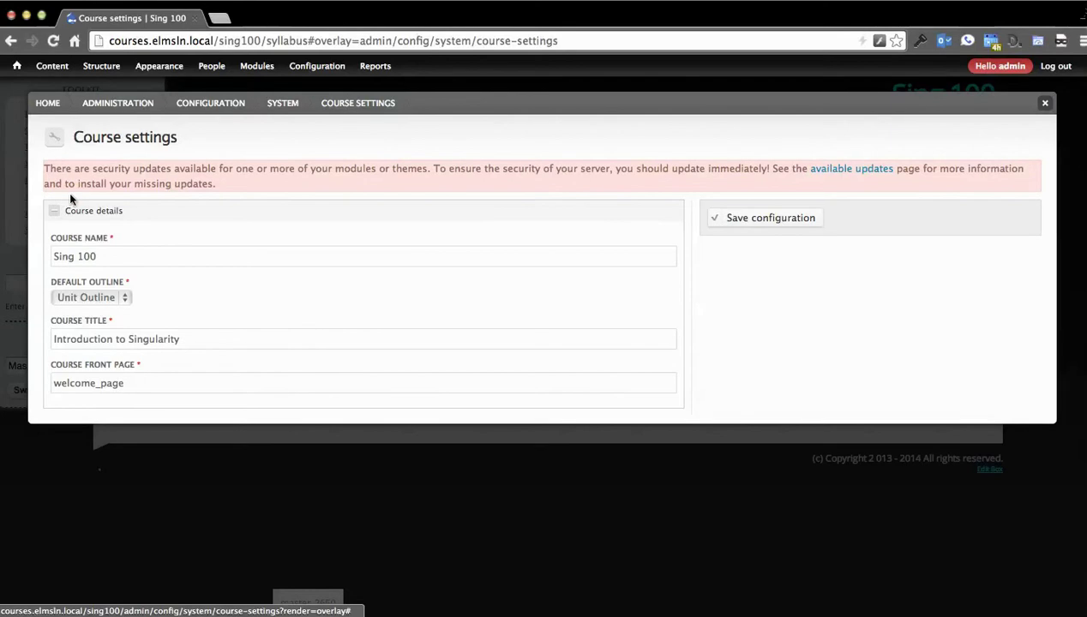
Step: Review the course settings: Unit Outline as default outline, the course title, front page welcome_page and course name Sing 100
left_click(94, 298)
left_click(189, 310)
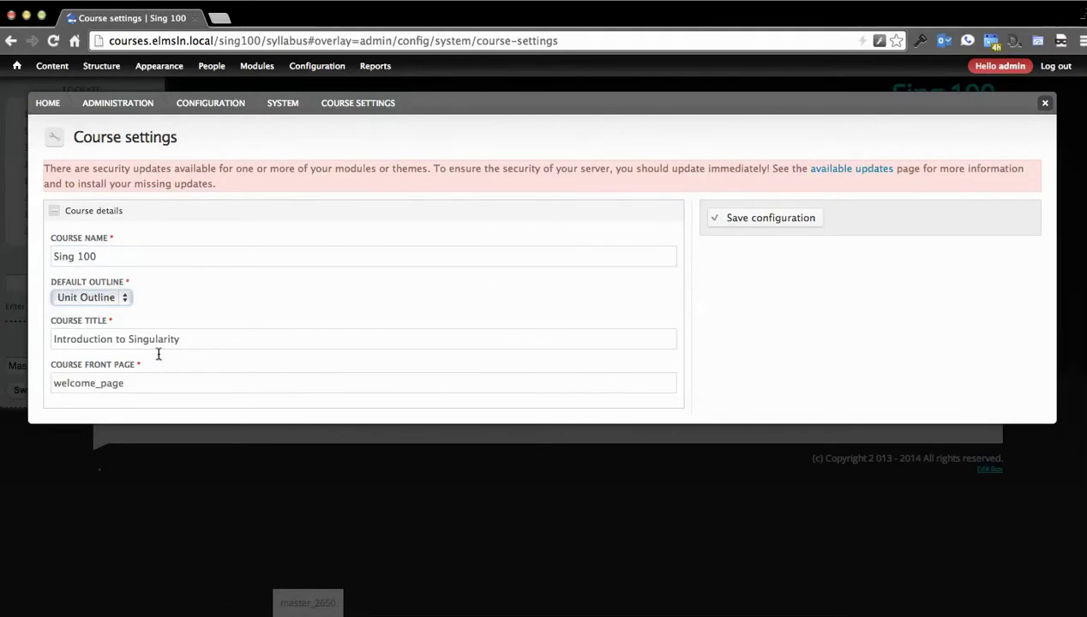
left_click(221, 347)
left_click(223, 362)
left_click(207, 338)
left_click(111, 254)
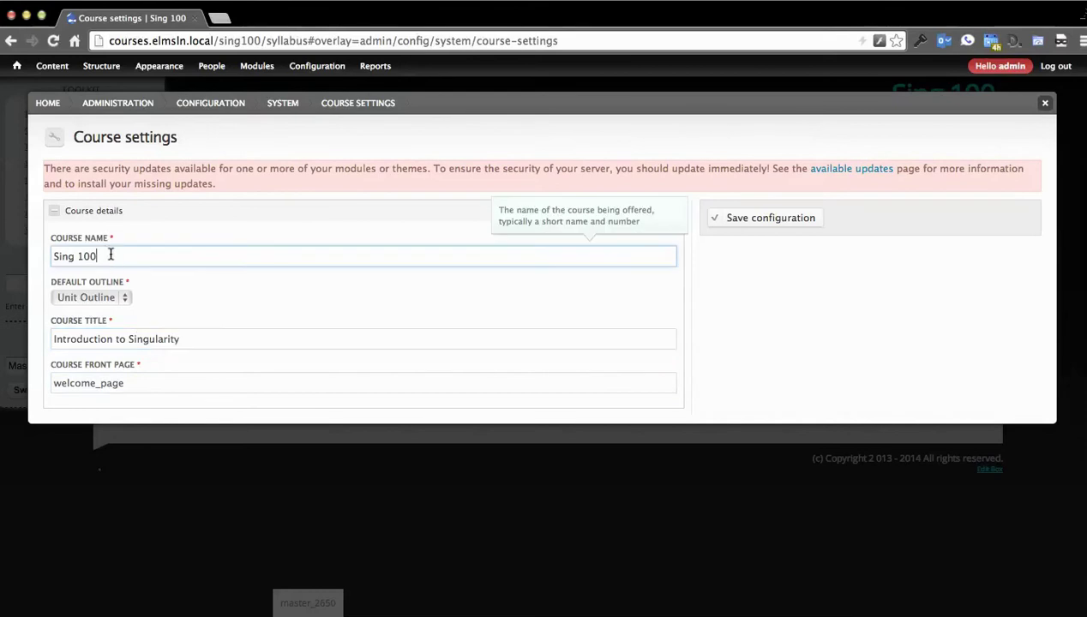
left_click(175, 383)
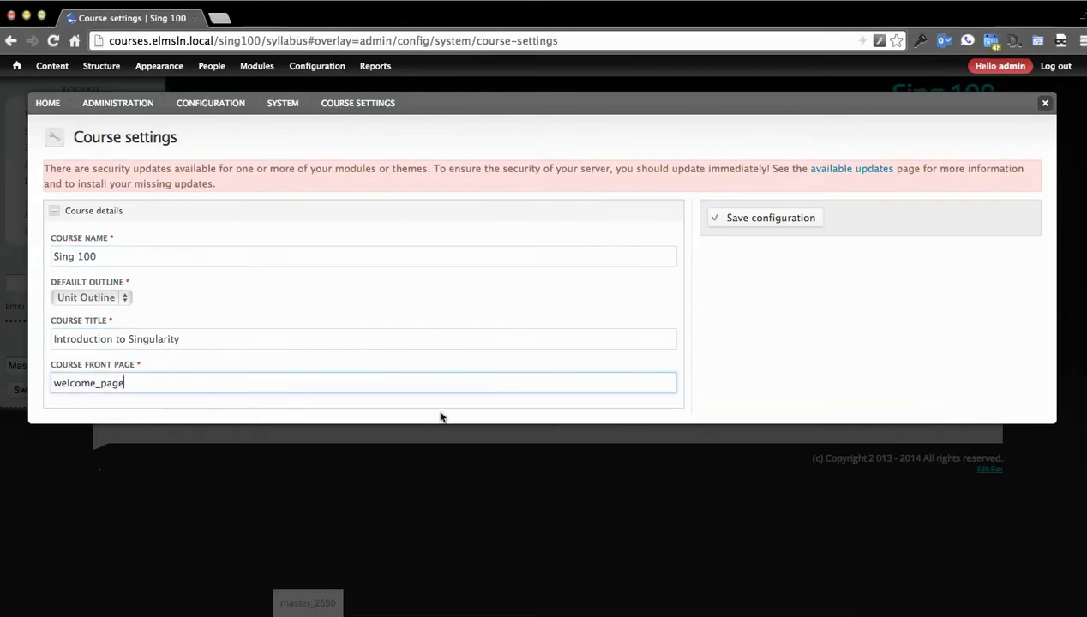
left_click(917, 300)
Step: Close the course settings unsaved and look through the installed themes, with Chamfer as the default
left_click(1045, 104)
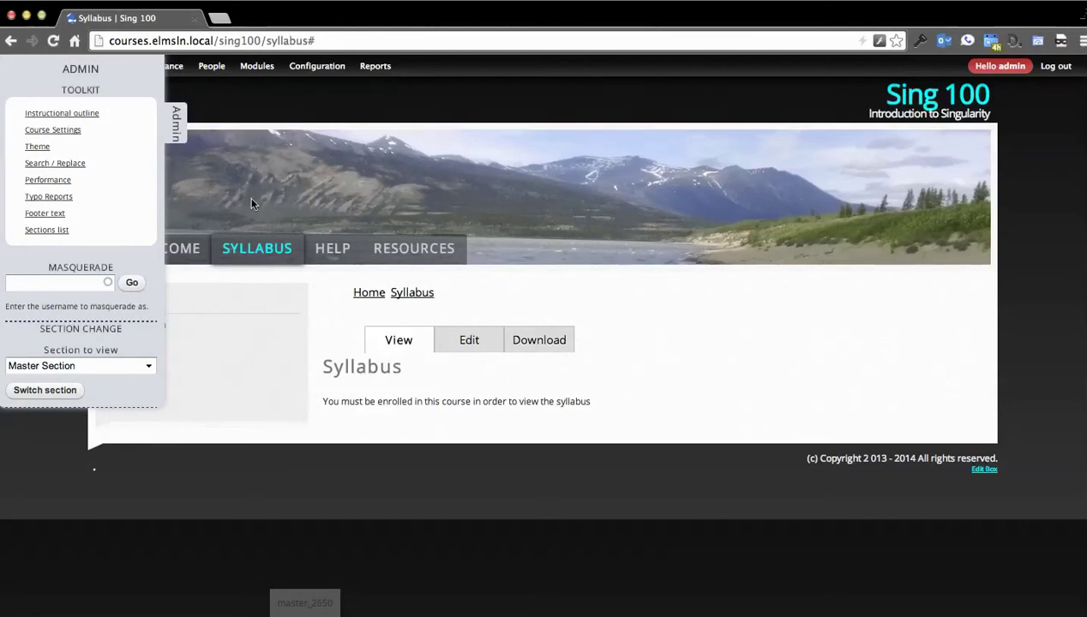
left_click(37, 147)
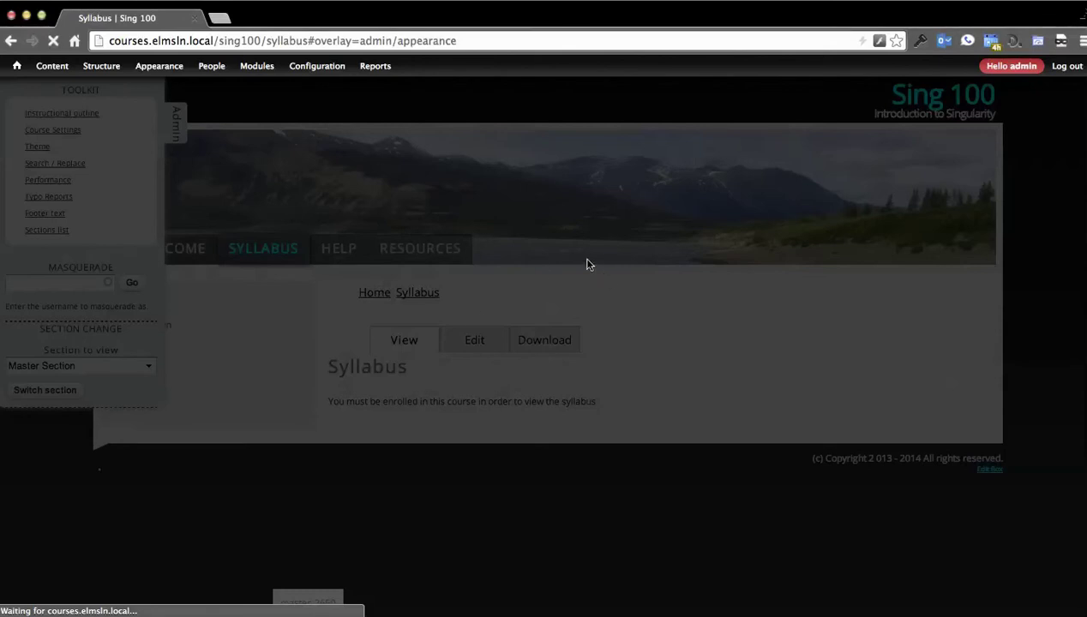
scroll(444, 332, "down", 5)
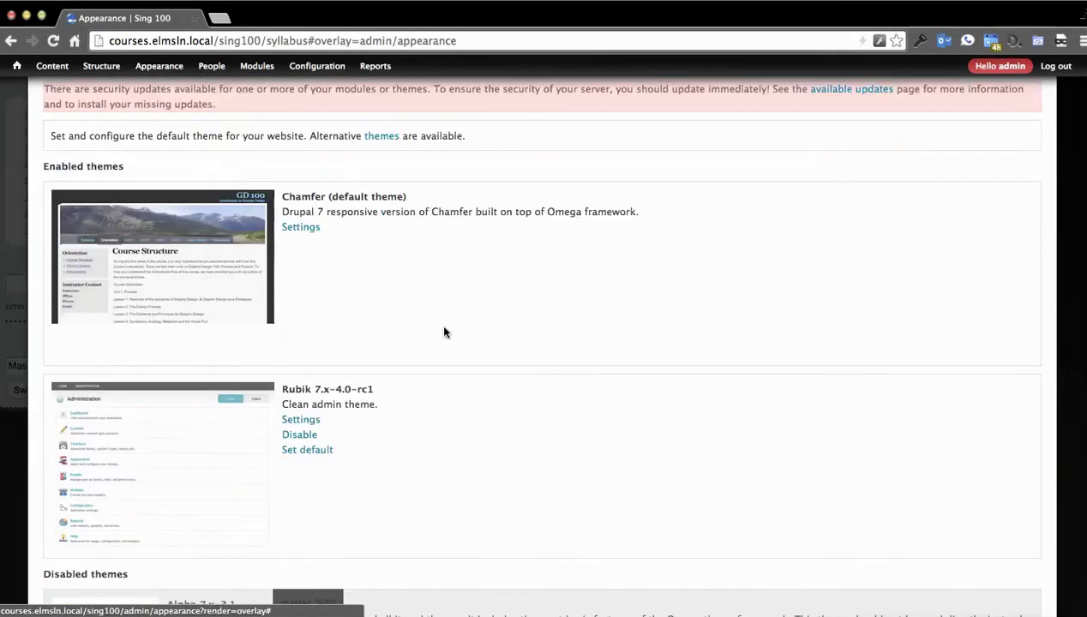
scroll(445, 333, "down", 15)
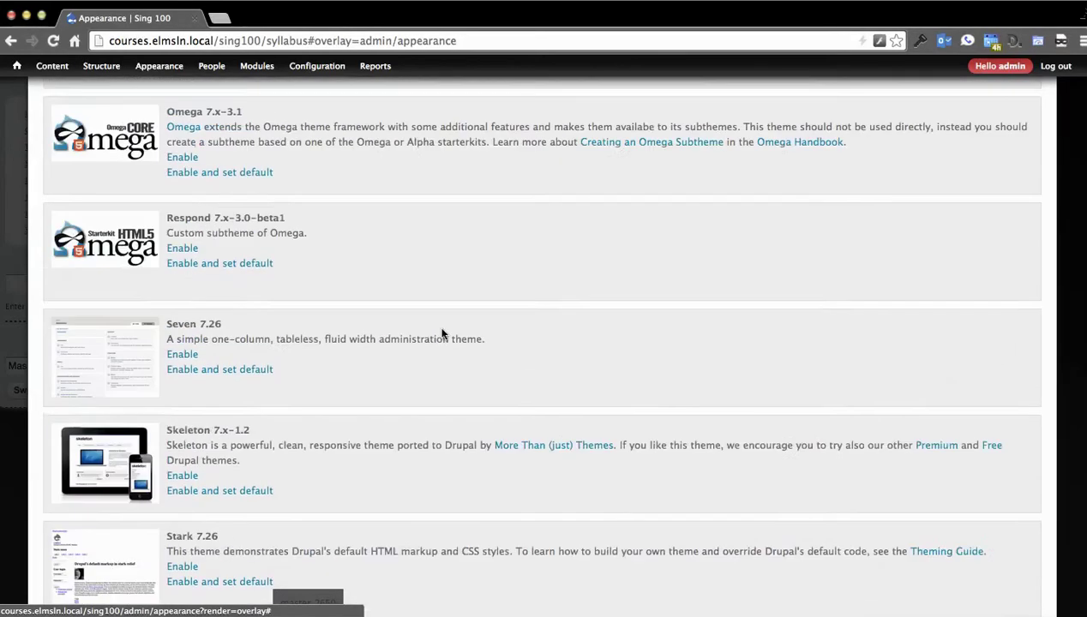
scroll(444, 427, "down", 5)
scroll(417, 459, "up", 20)
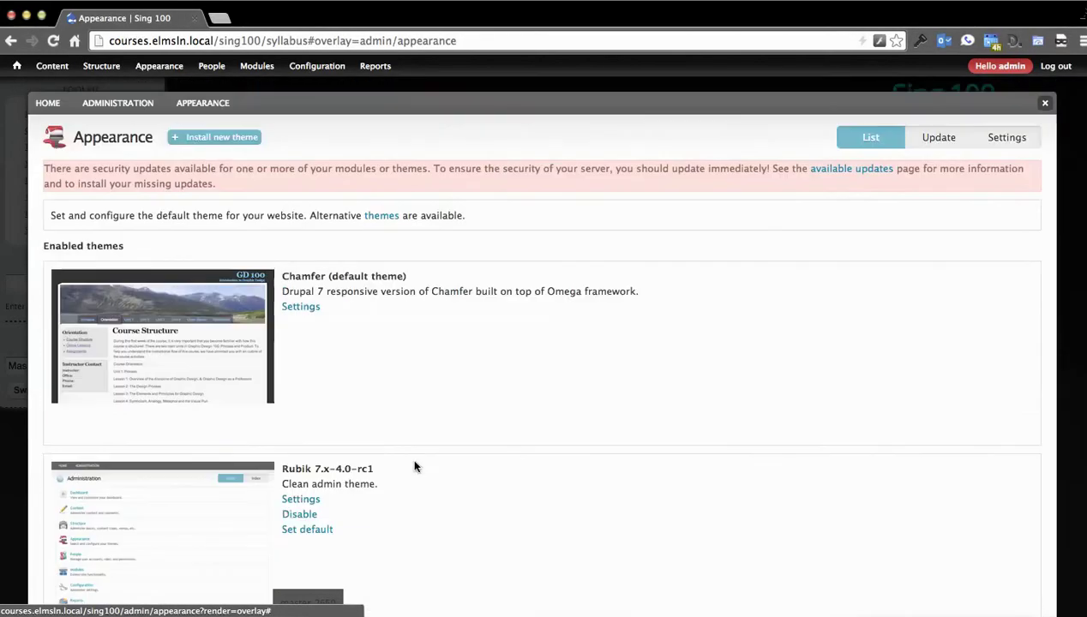
left_click(1044, 102)
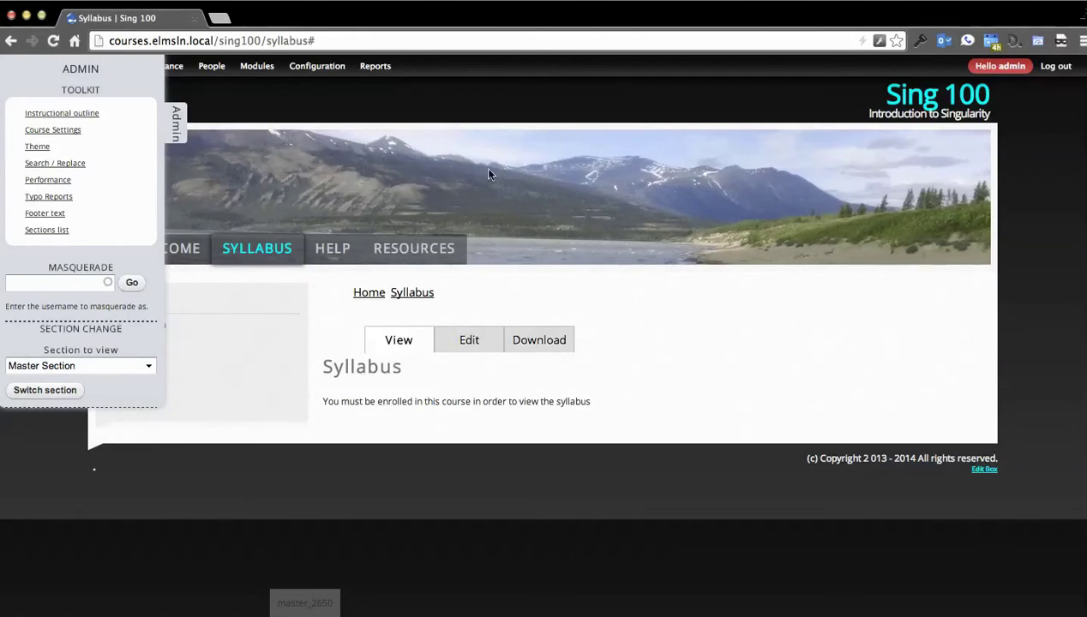
Step: Look at the Search and Replace Scanner without running it, then go to Typo Reports
left_click(48, 165)
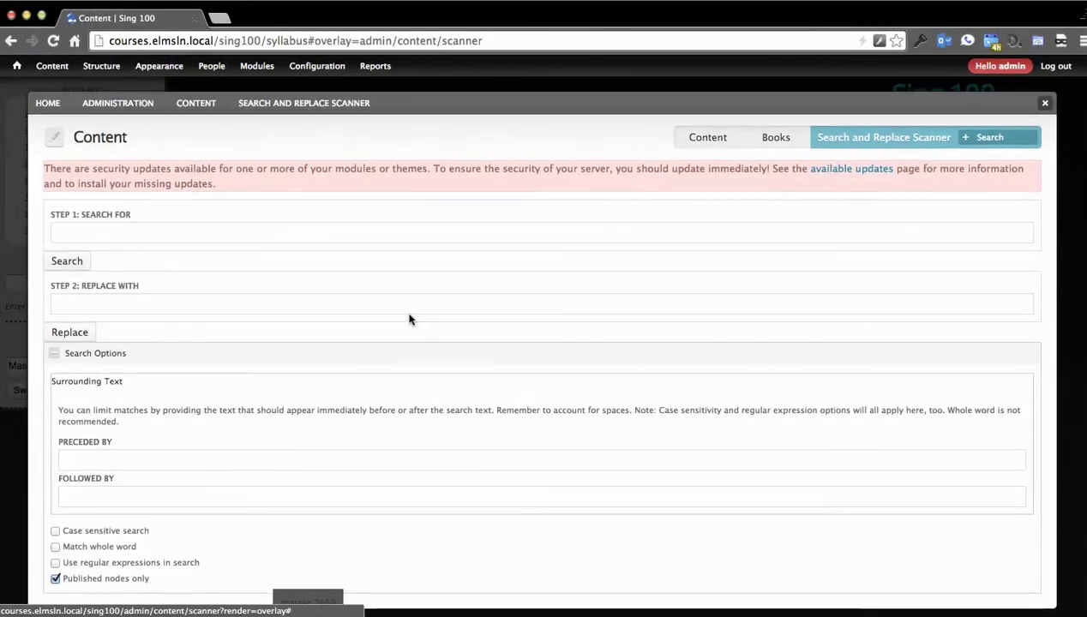
left_click(364, 223)
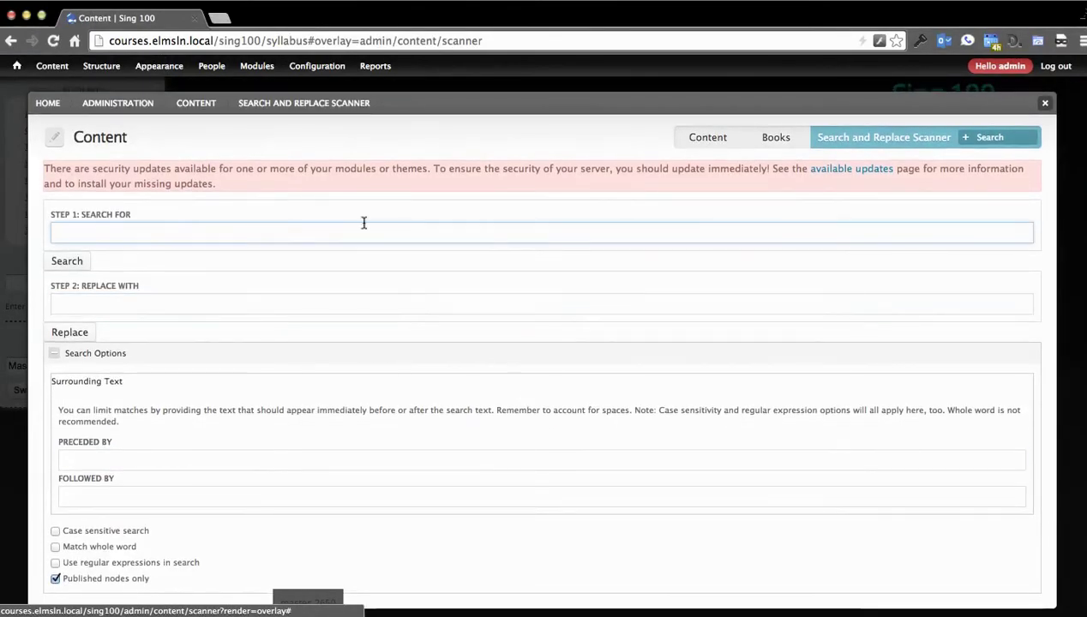
left_click(1046, 106)
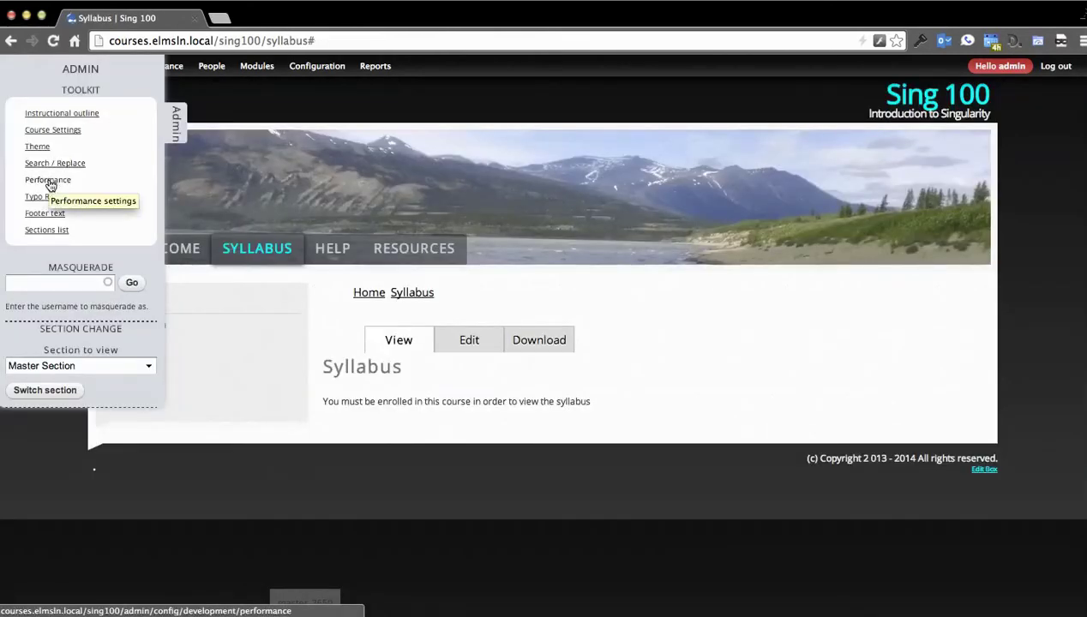
left_click(44, 204)
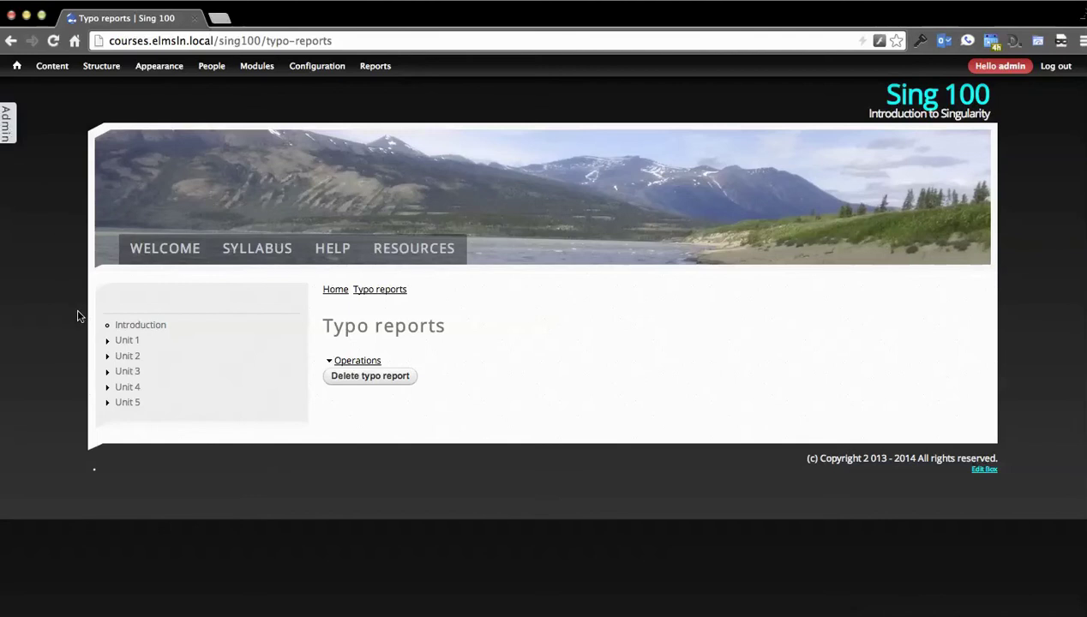
Step: Report 'required' on the Introduction page as a typo with comment 'hey this is wrong gang!', then list typo reports
left_click(126, 326)
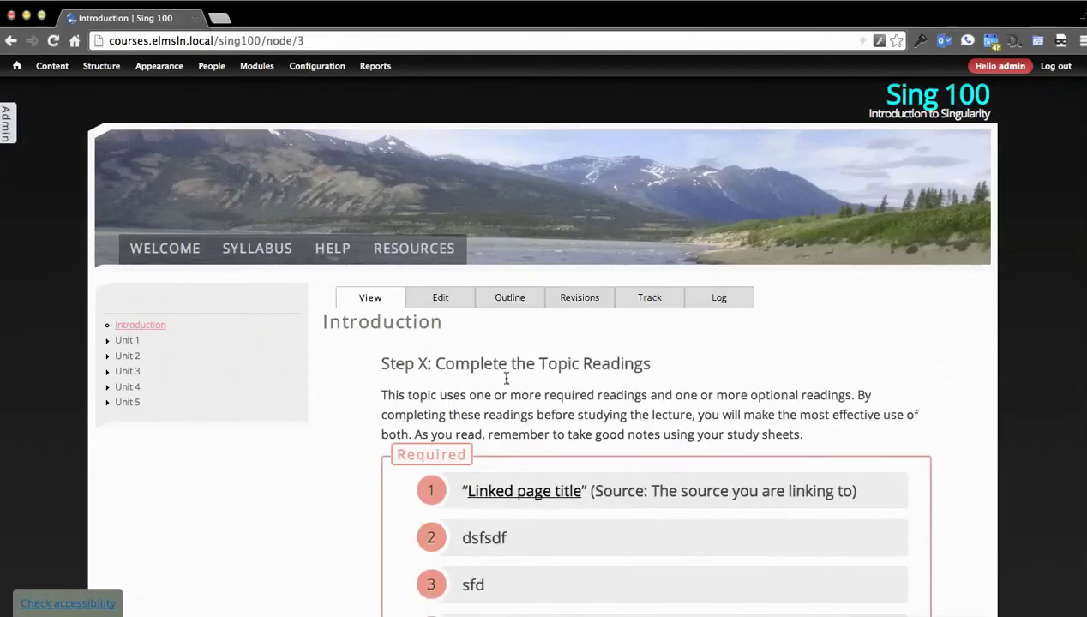
double_click(555, 397)
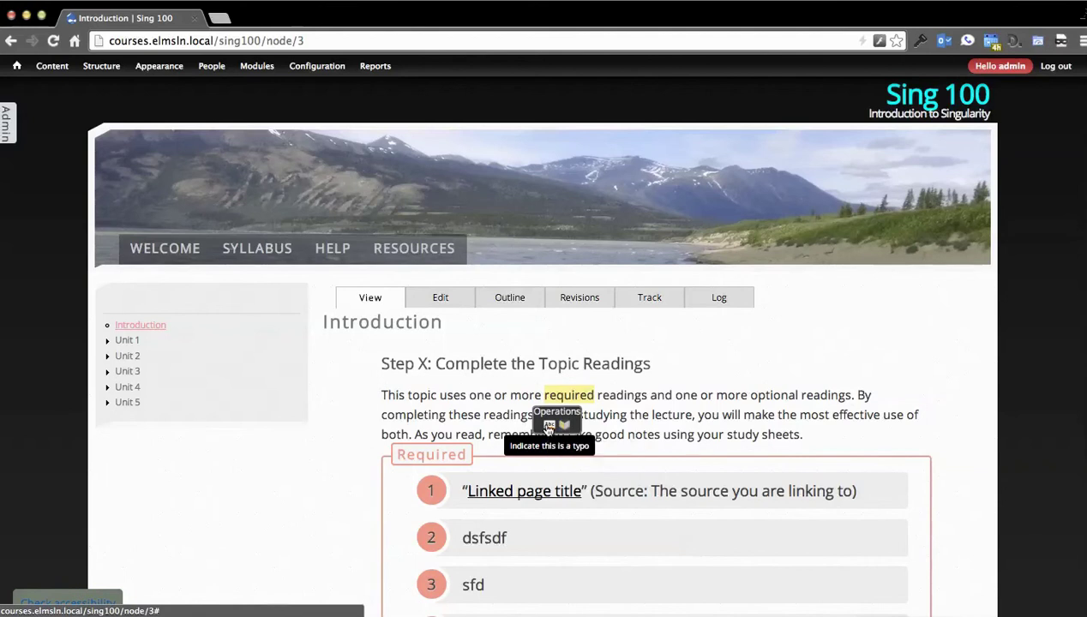
left_click(548, 428)
left_click(488, 442)
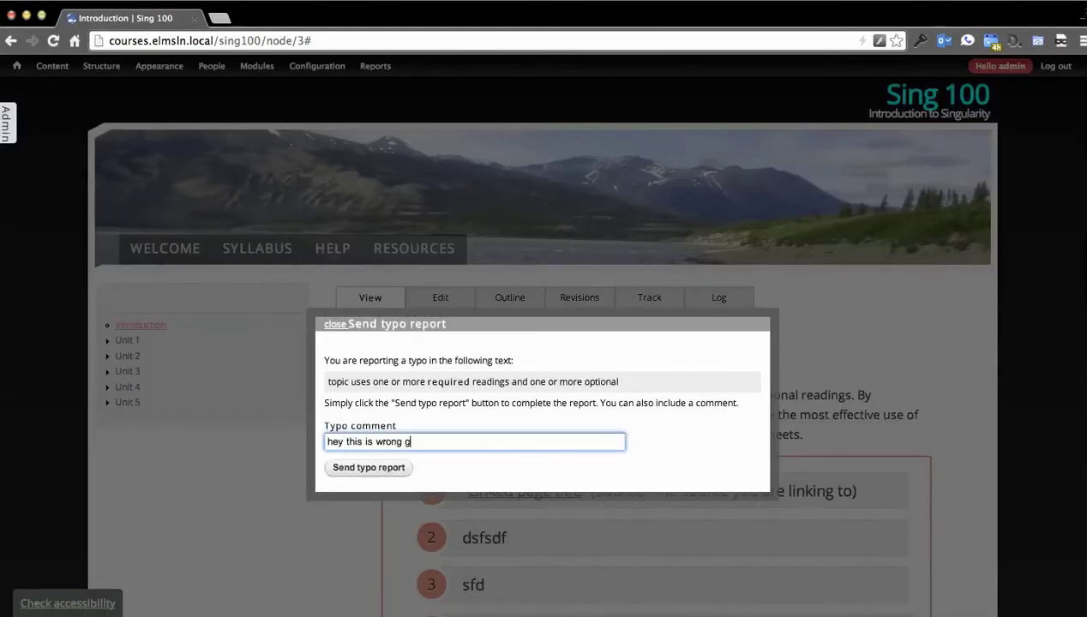
left_click(367, 469)
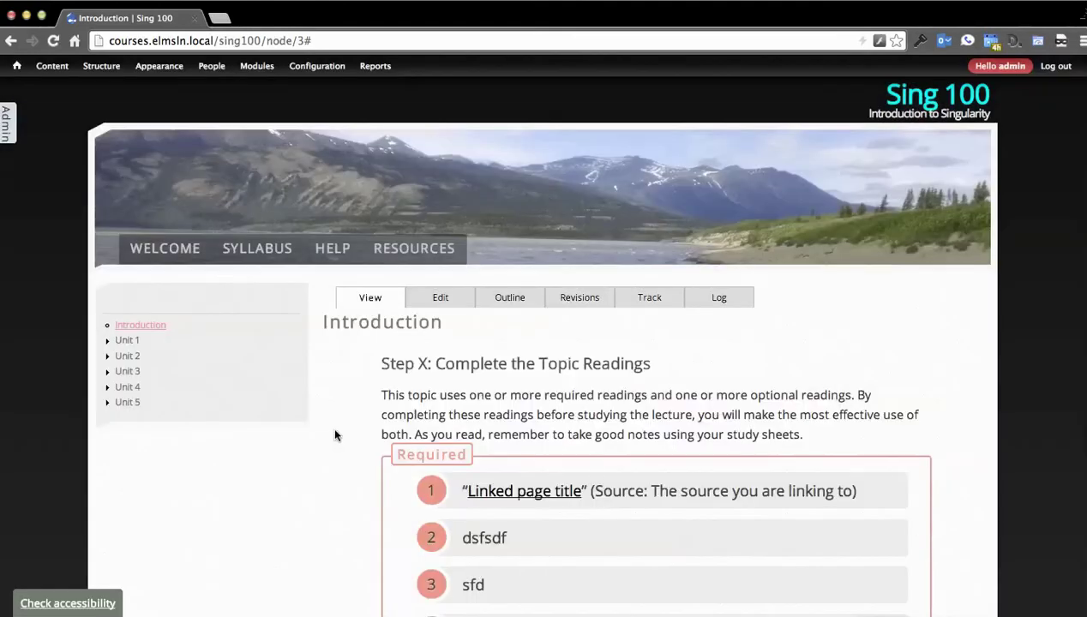
left_click(8, 125)
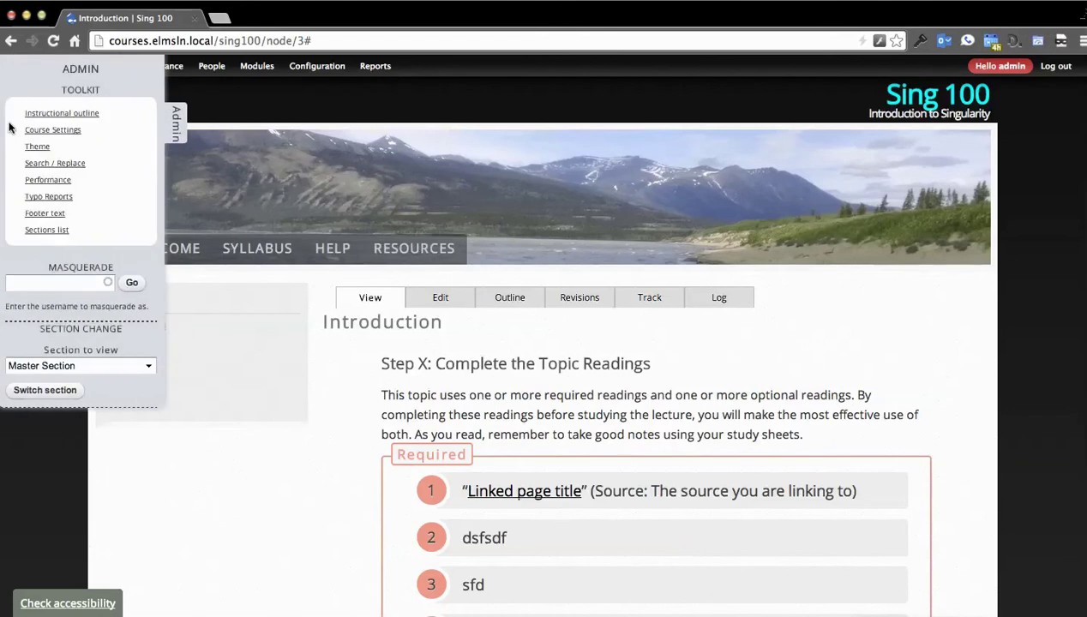
left_click(41, 198)
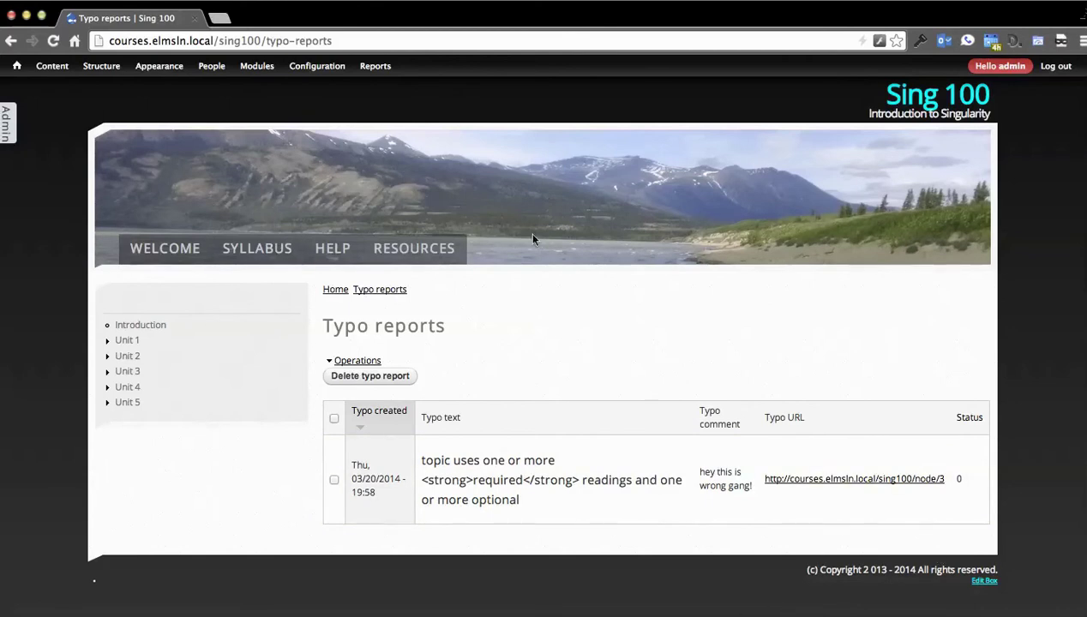
Step: Tick the new typo report's checkbox, then open the instructional outline from the admin toolkit
left_click(334, 480)
left_click(12, 125)
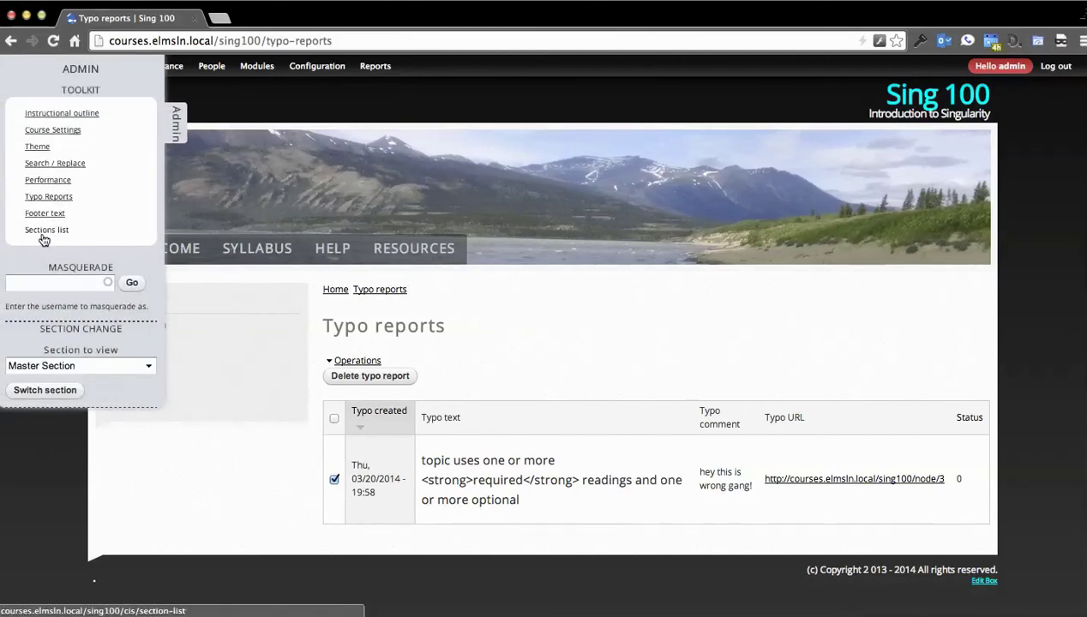
left_click(63, 113)
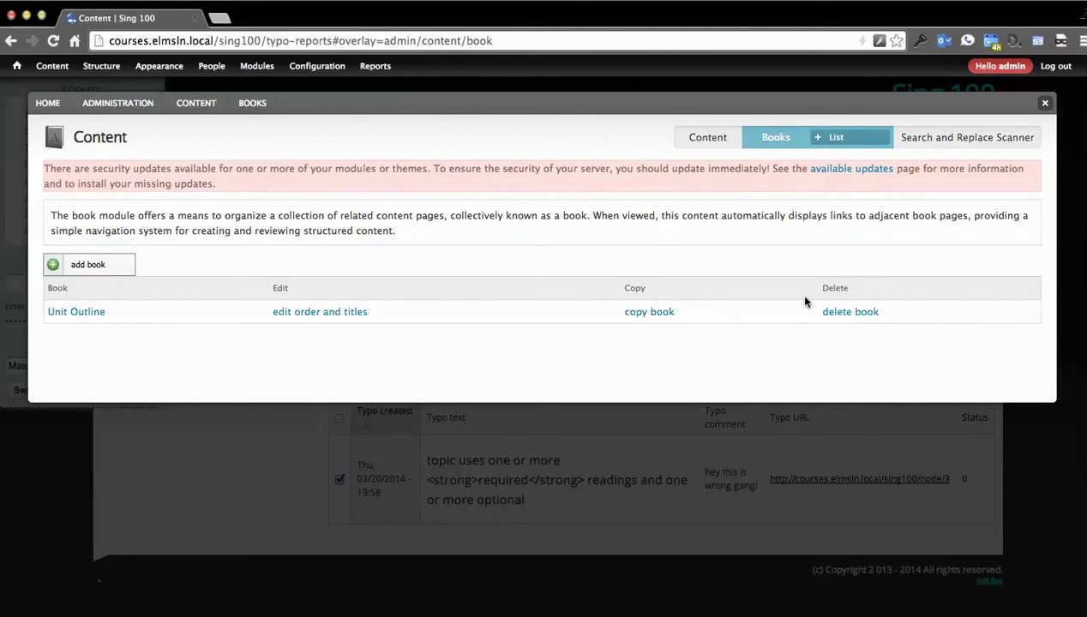
Step: Choose 'edit order and titles' on the Unit Outline book row
left_click(286, 313)
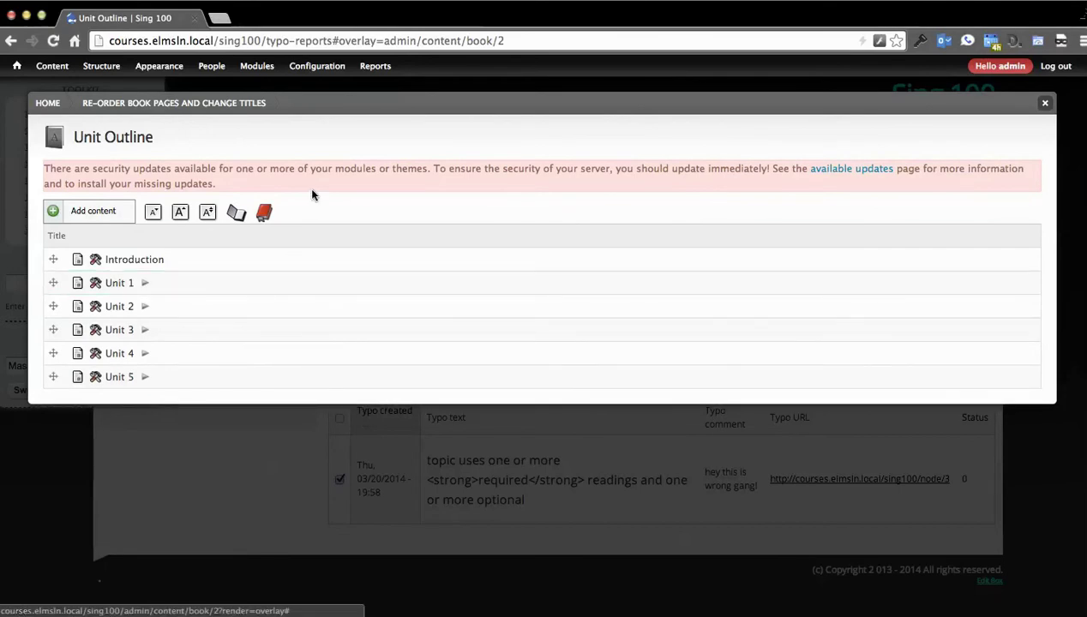
Step: Expand Unit 1 and Lesson 1, and retitle the Introduction page 'This is the new title'
left_click(145, 283)
left_click(184, 309)
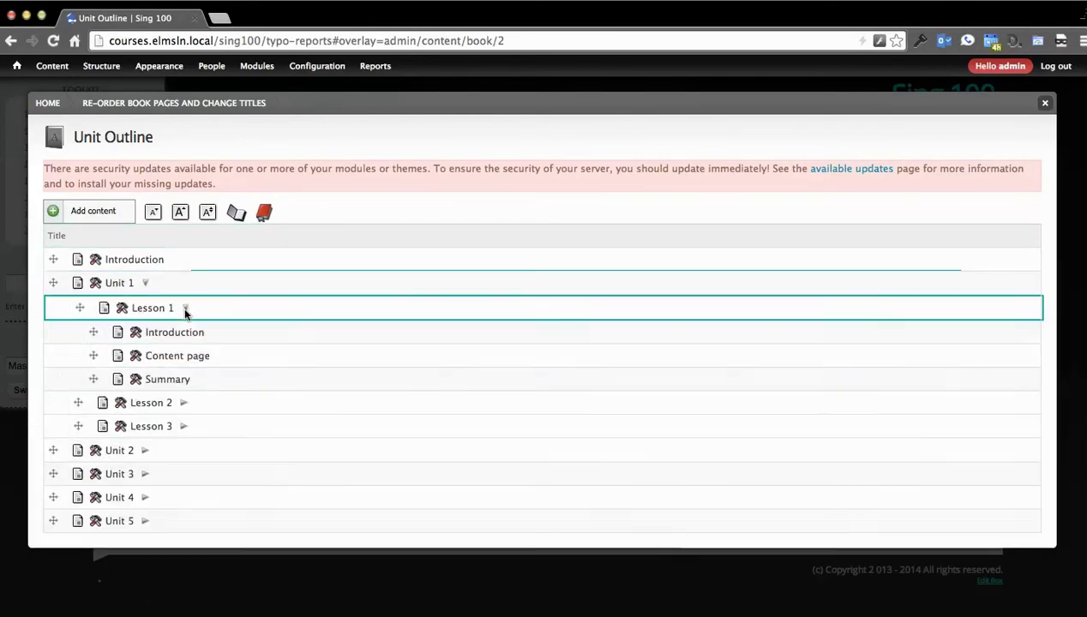
right_click(146, 339)
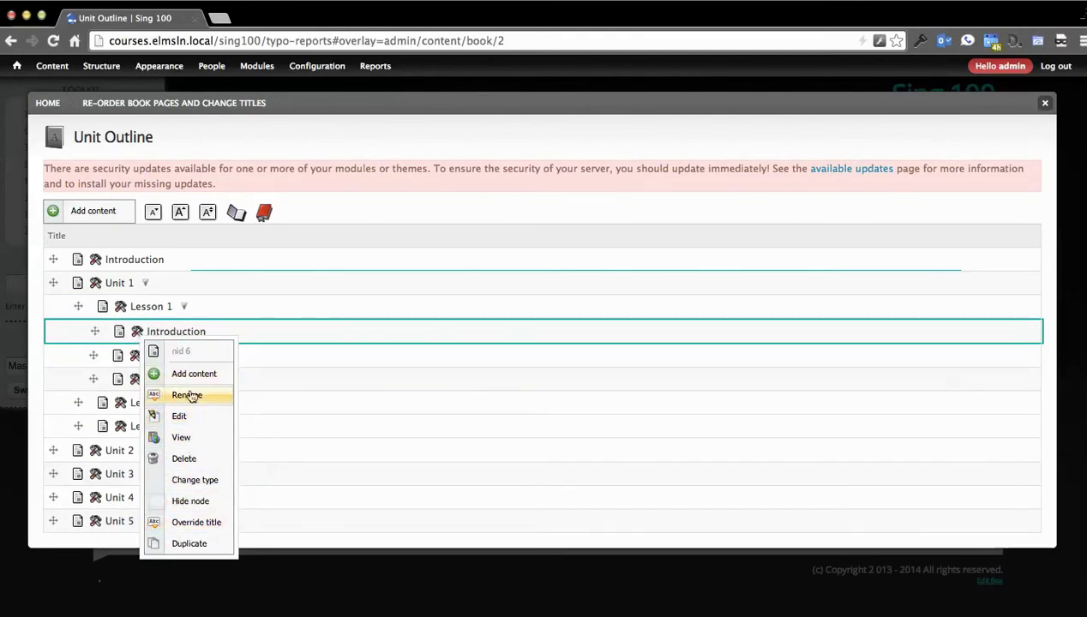
left_click(273, 310)
left_click(163, 336)
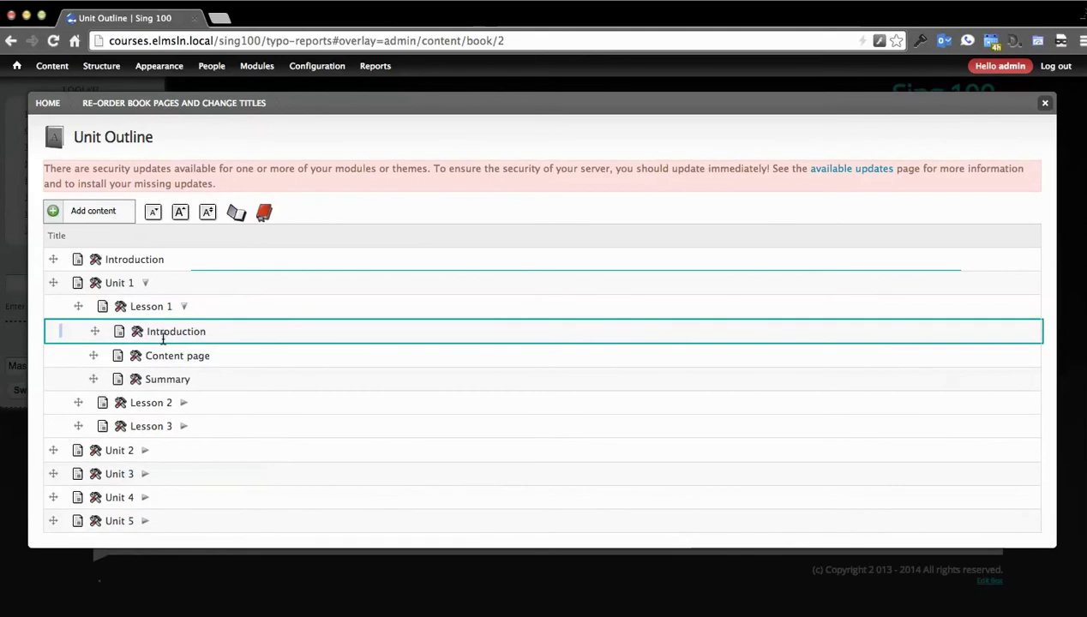
double_click(172, 334)
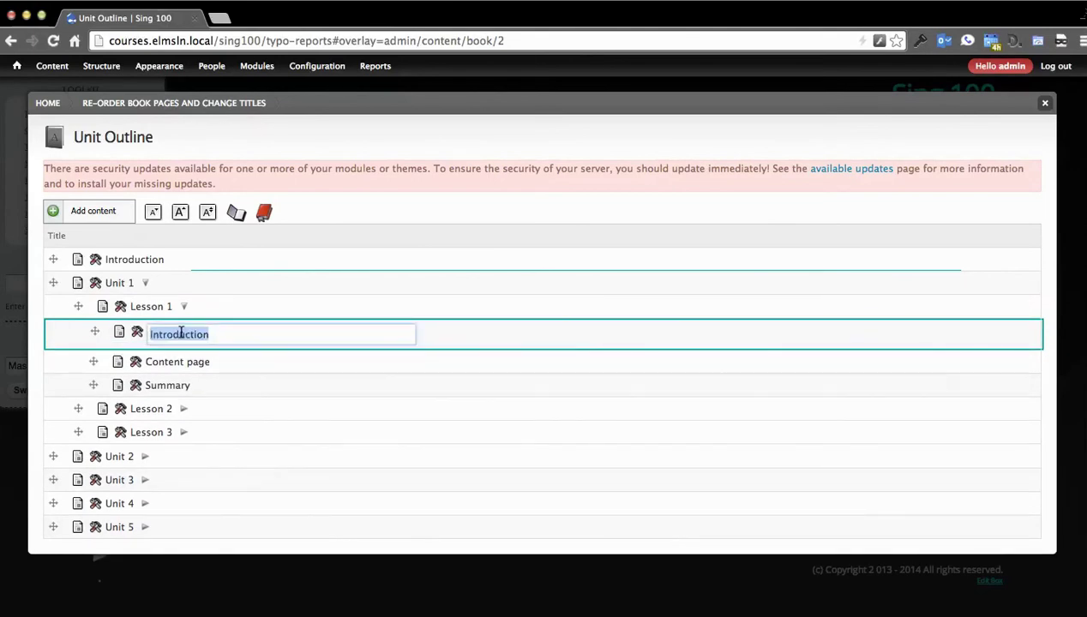
type("This")
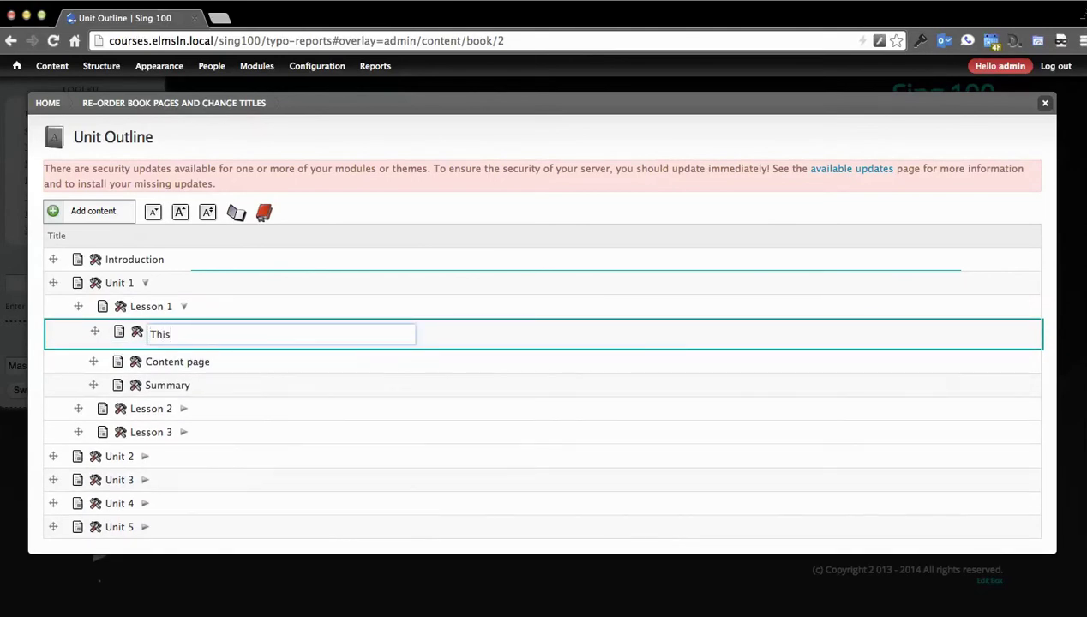
type(" is the new title")
key("Return")
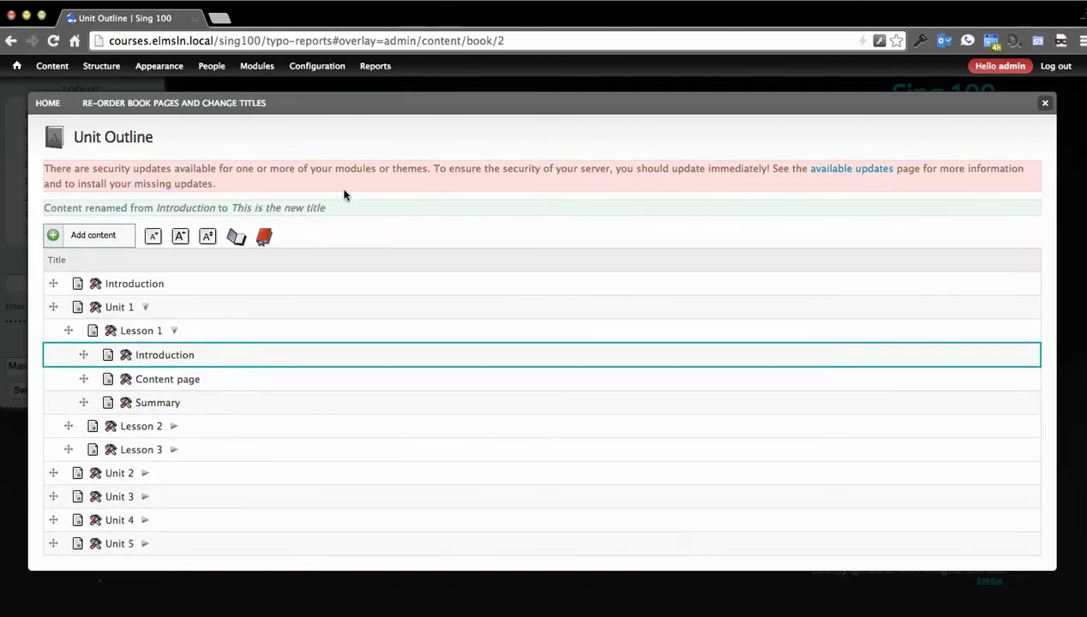
Step: Toggle the outline between units-only and fully expanded views, ending collapsed to units
left_click(264, 237)
left_click(236, 238)
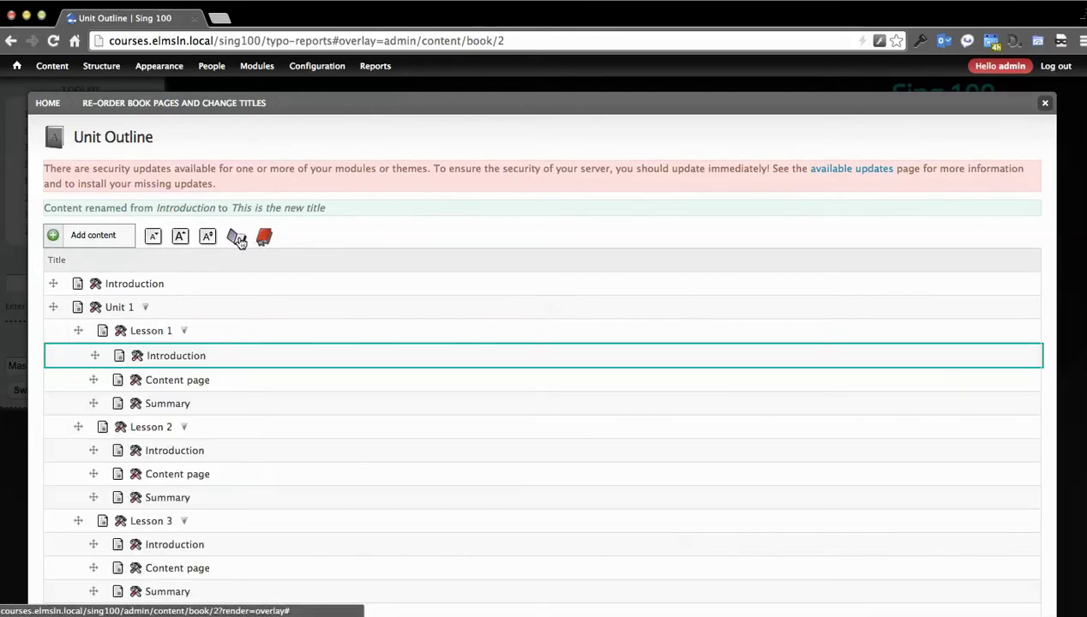
left_click(266, 238)
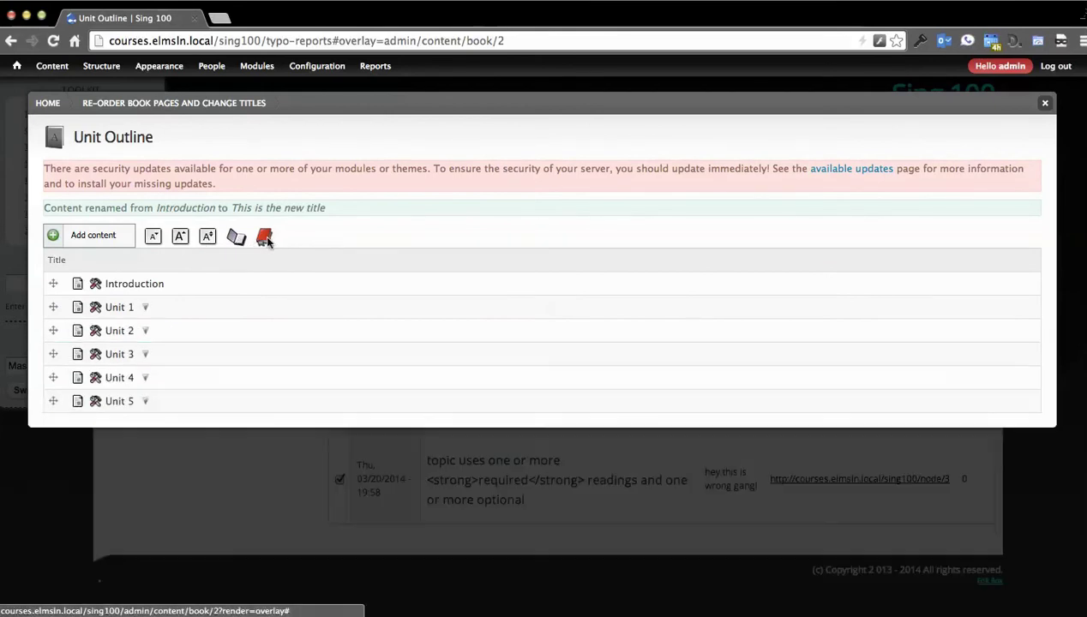
Step: Enlarge the outline text and look at Unit 1's hiding options without changing them
left_click(206, 237)
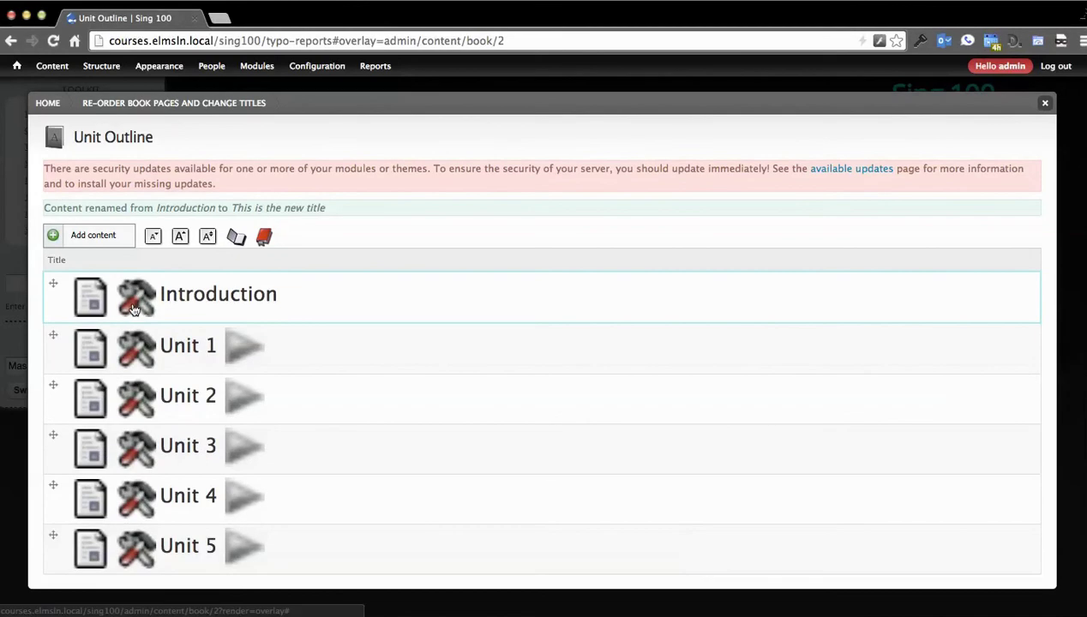
right_click(137, 311)
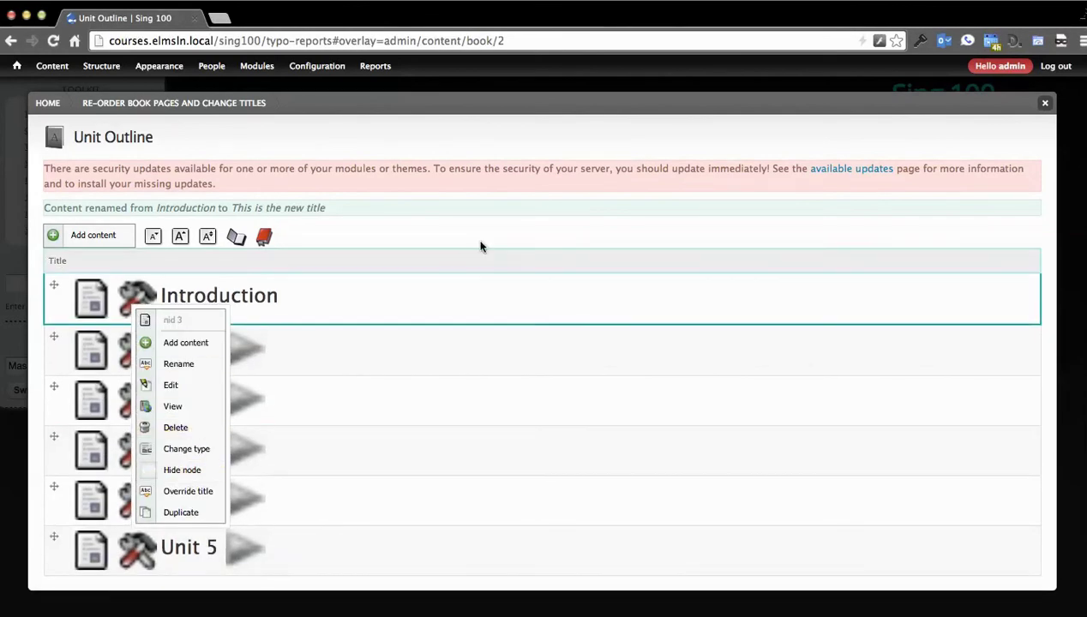
right_click(133, 355)
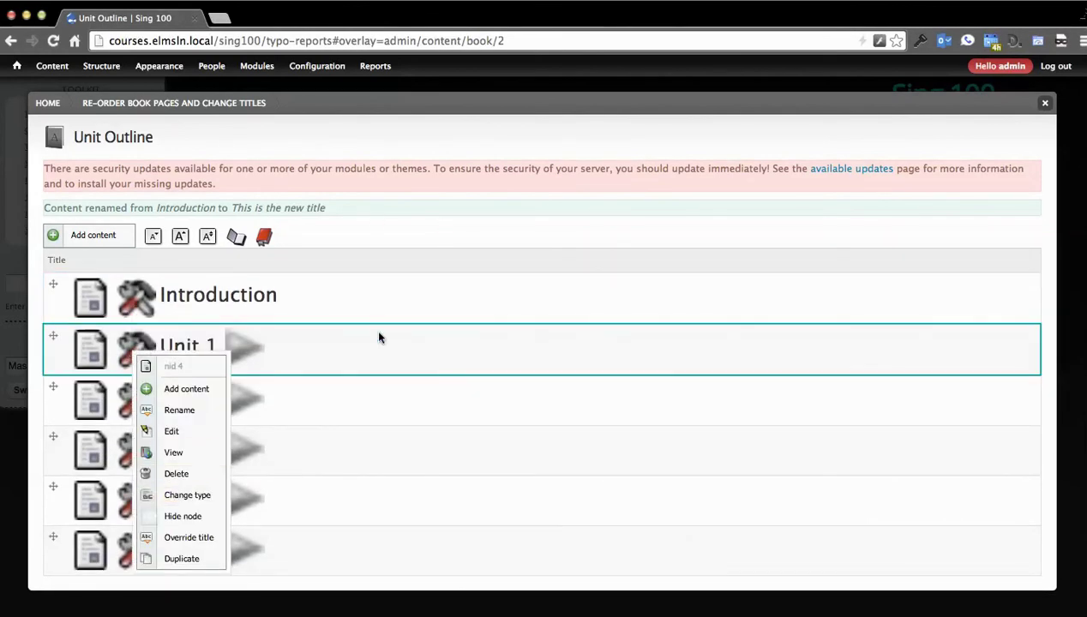
left_click(181, 516)
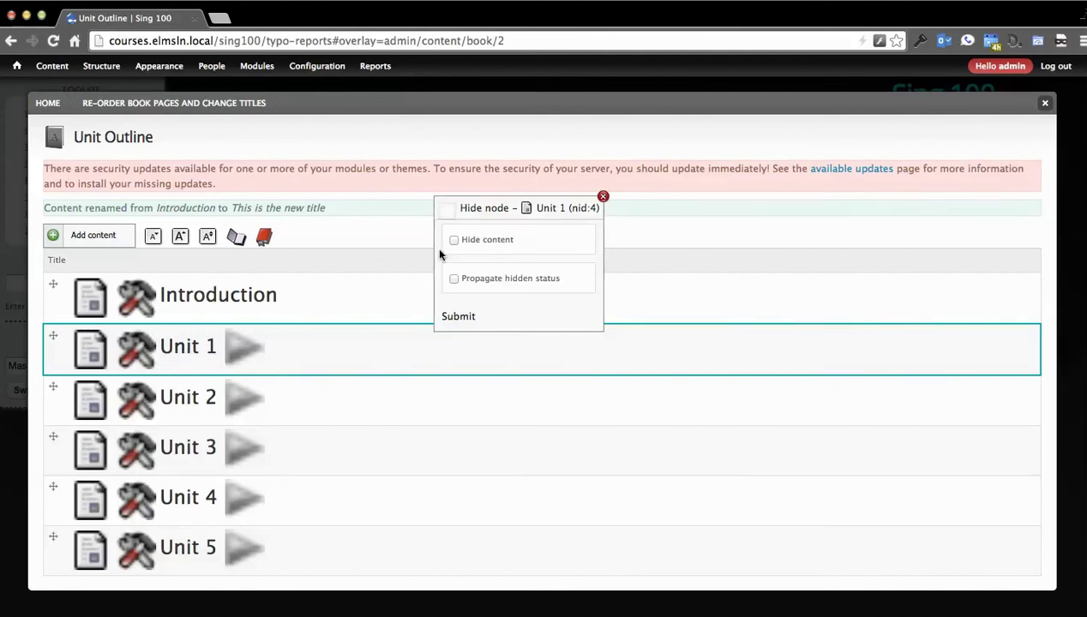
left_click(603, 196)
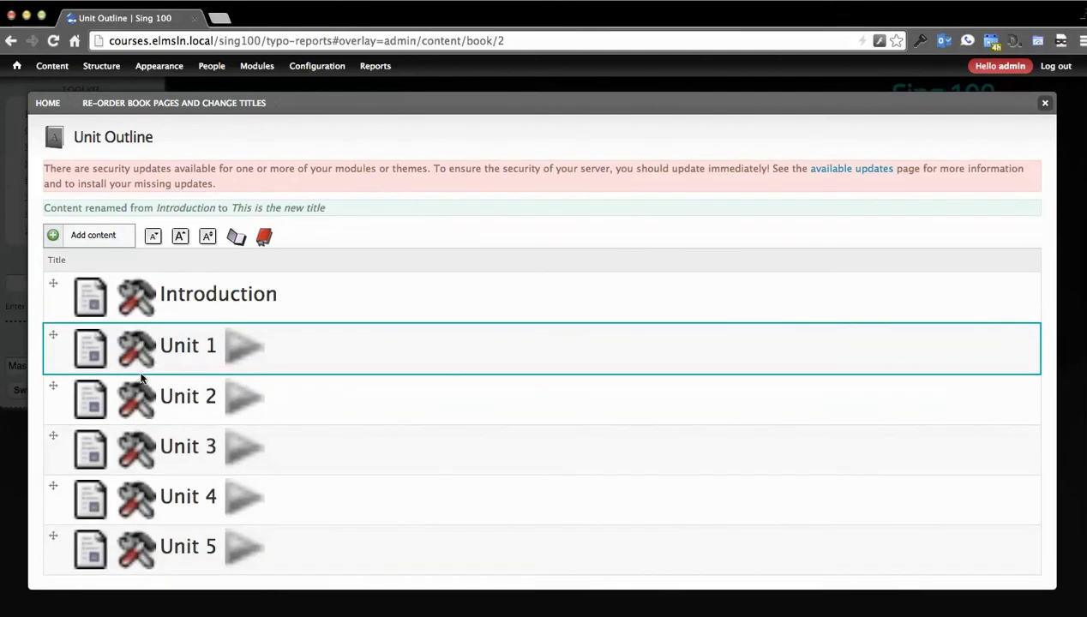
Step: Hide Unit 5 with Hide content and Propagate hidden status applied to its child pages
left_click(135, 553)
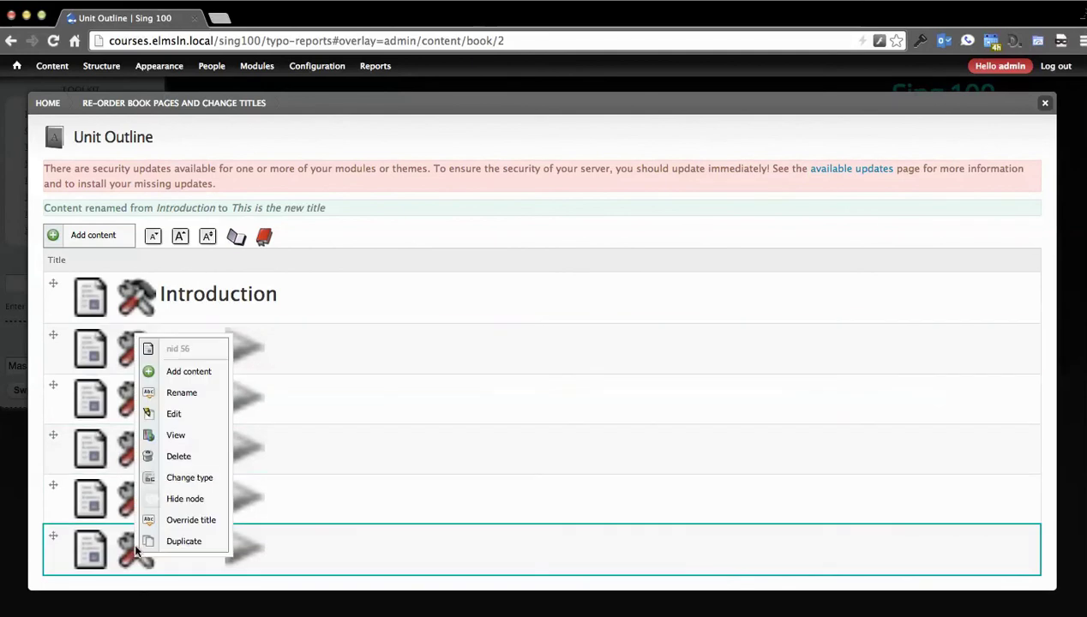
left_click(185, 498)
left_click(454, 240)
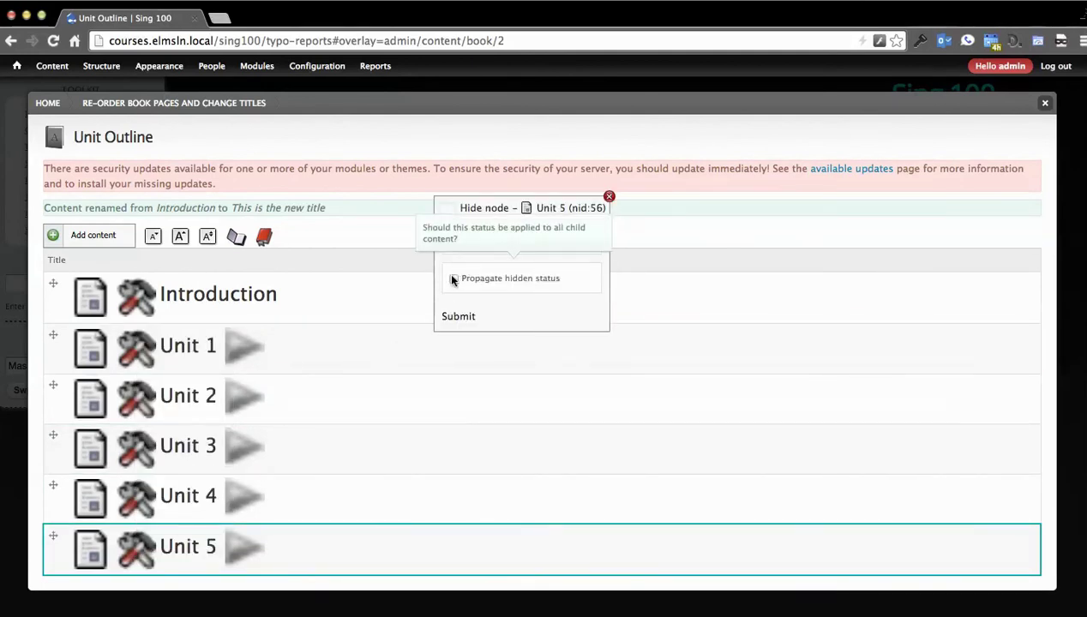
left_click(454, 278)
left_click(458, 317)
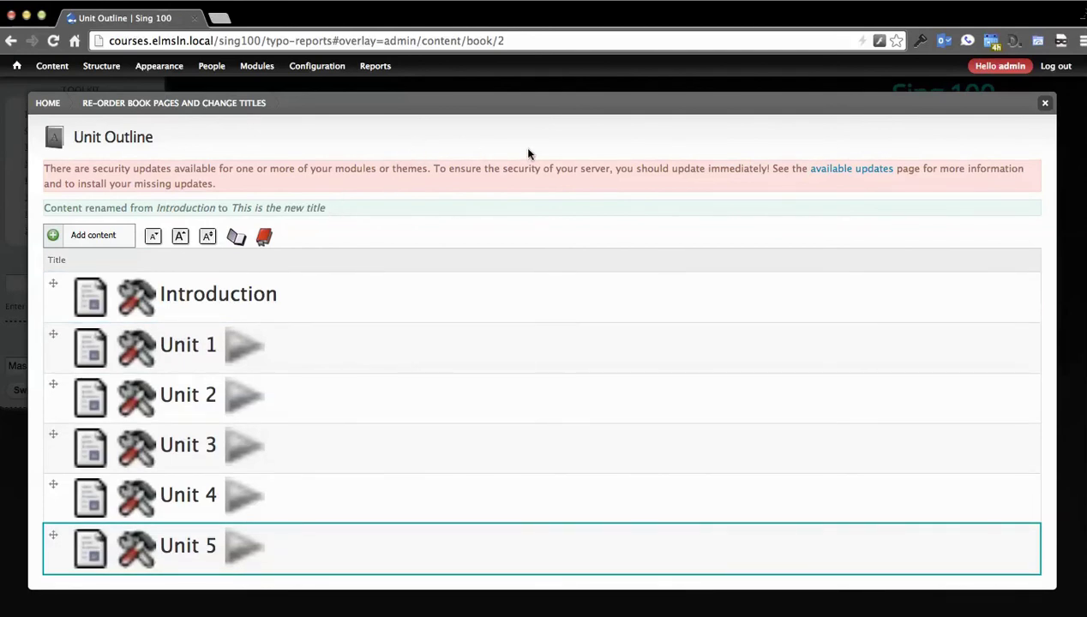
Step: Dismiss Unit 4's actions unused and close the outline designer
right_click(111, 501)
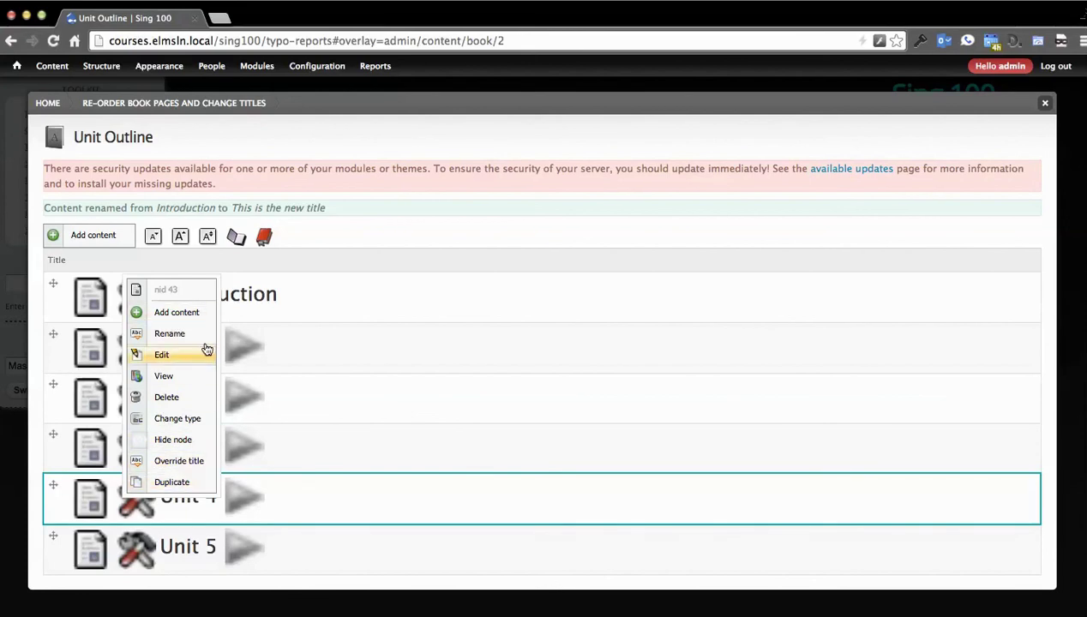
left_click(444, 165)
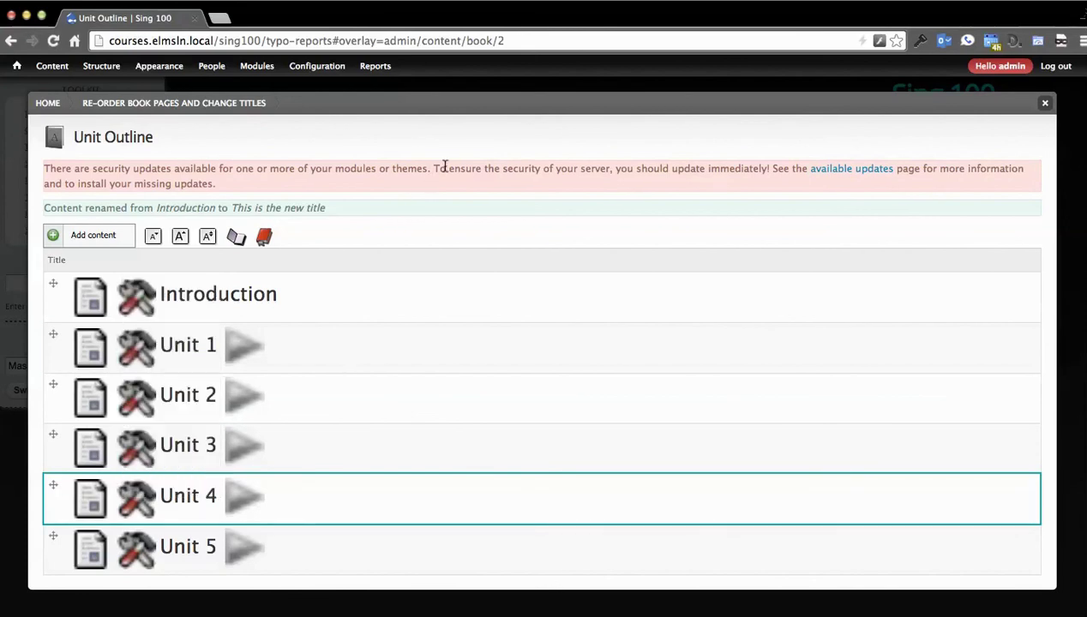
left_click(1046, 103)
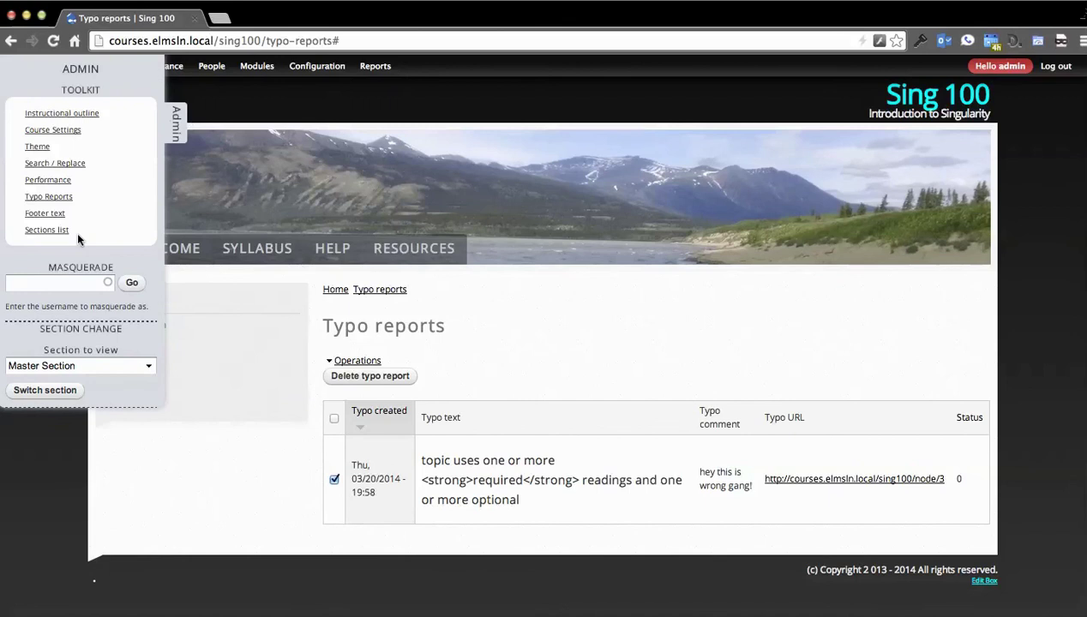
Step: Open the course Sections list, showing the inactive Master Section
left_click(50, 229)
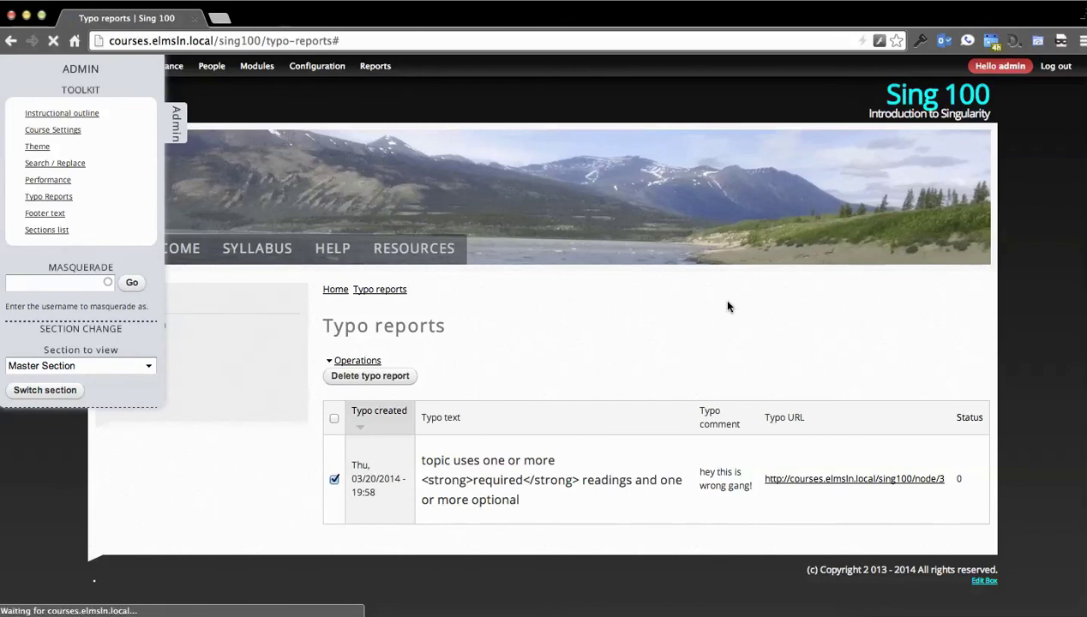